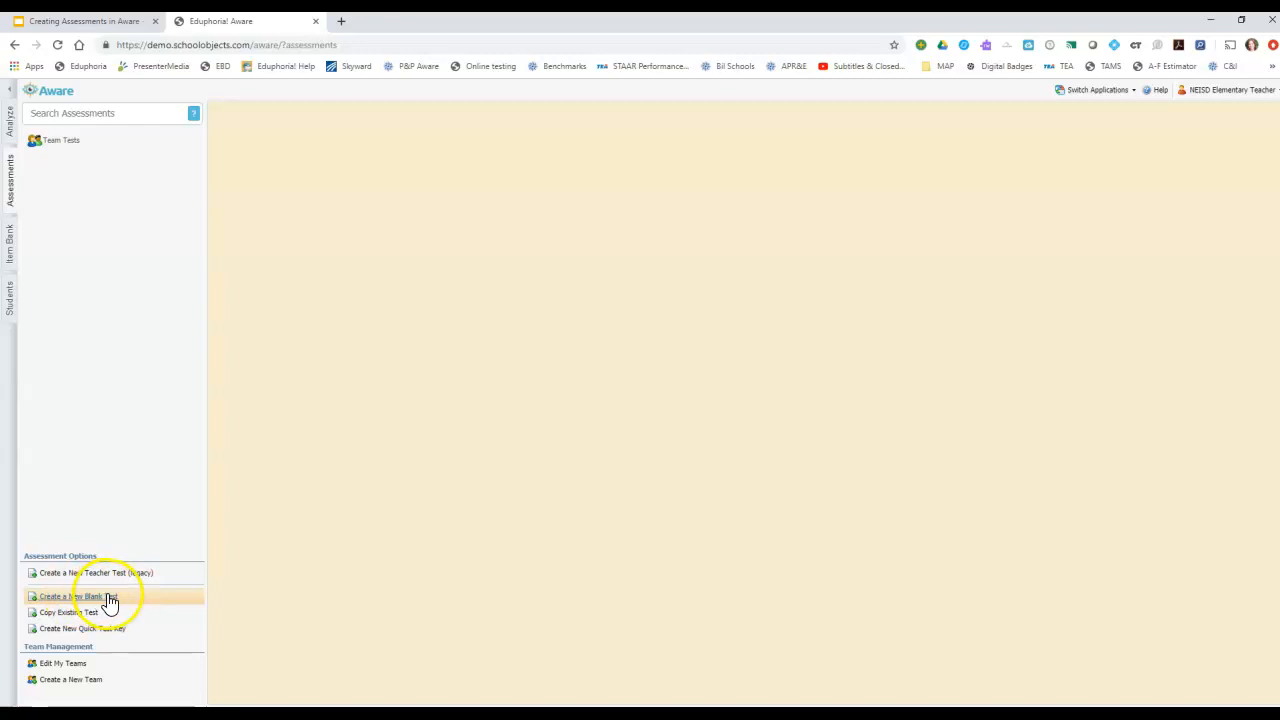
# - Create a new blank test titled "Wilshire 5th Math Data March 2020"
pyautogui.click(109, 600)
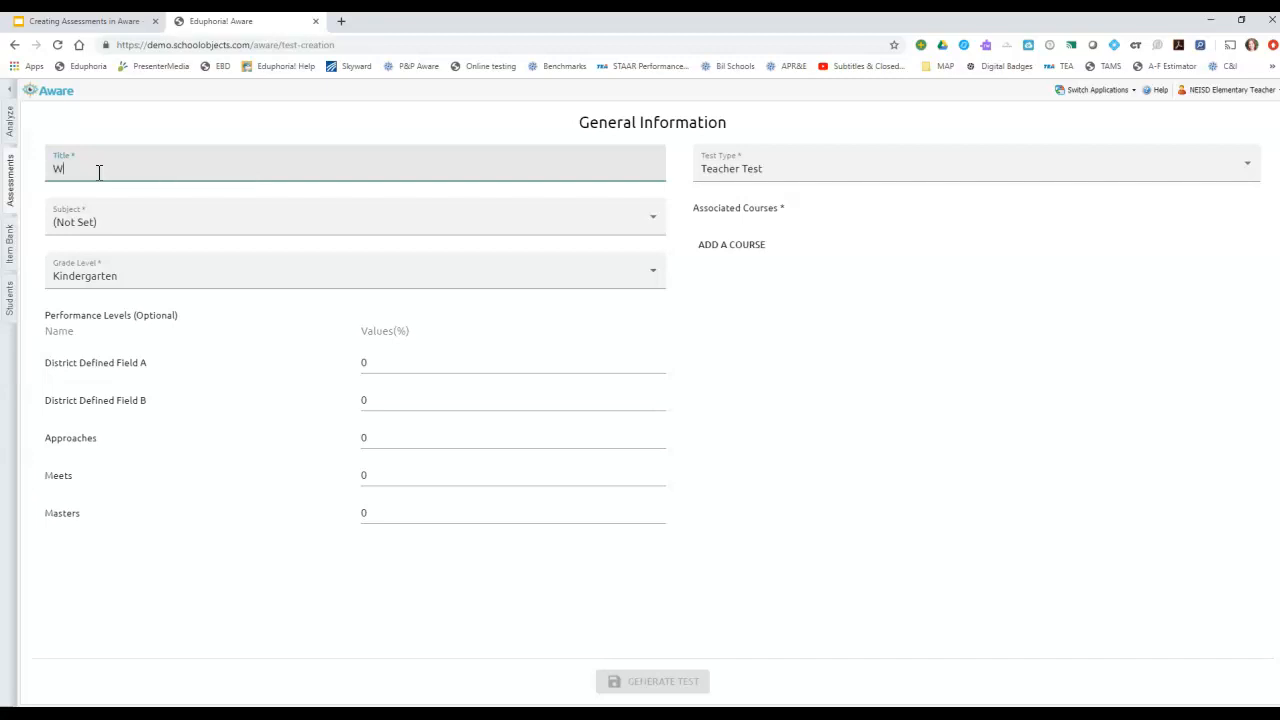
pyautogui.write('Wilshire 5th')
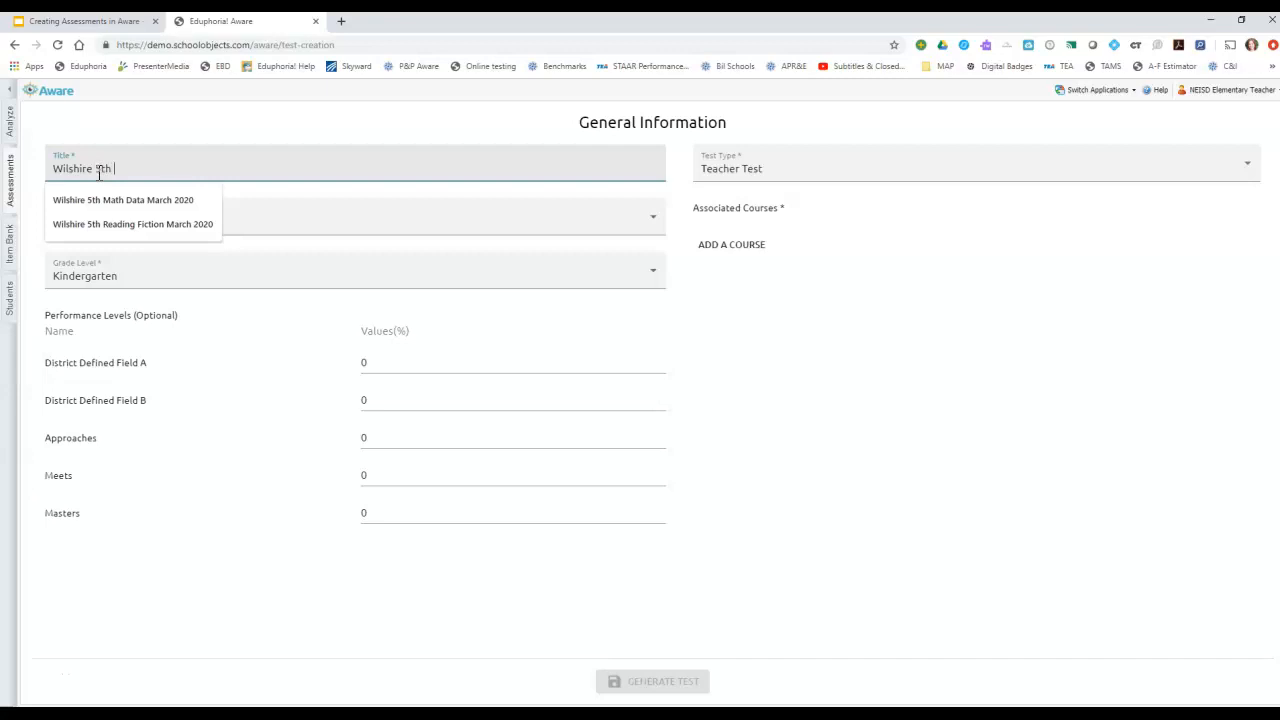
pyautogui.click(97, 201)
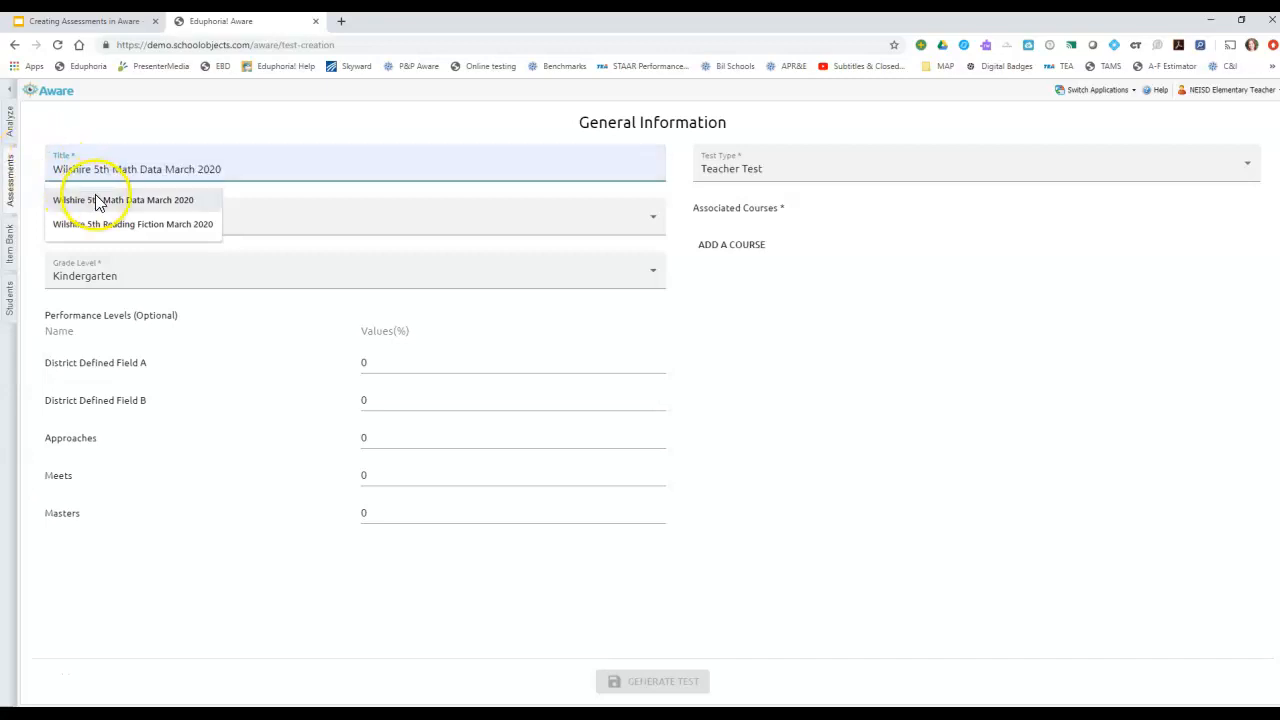
pyautogui.click(97, 200)
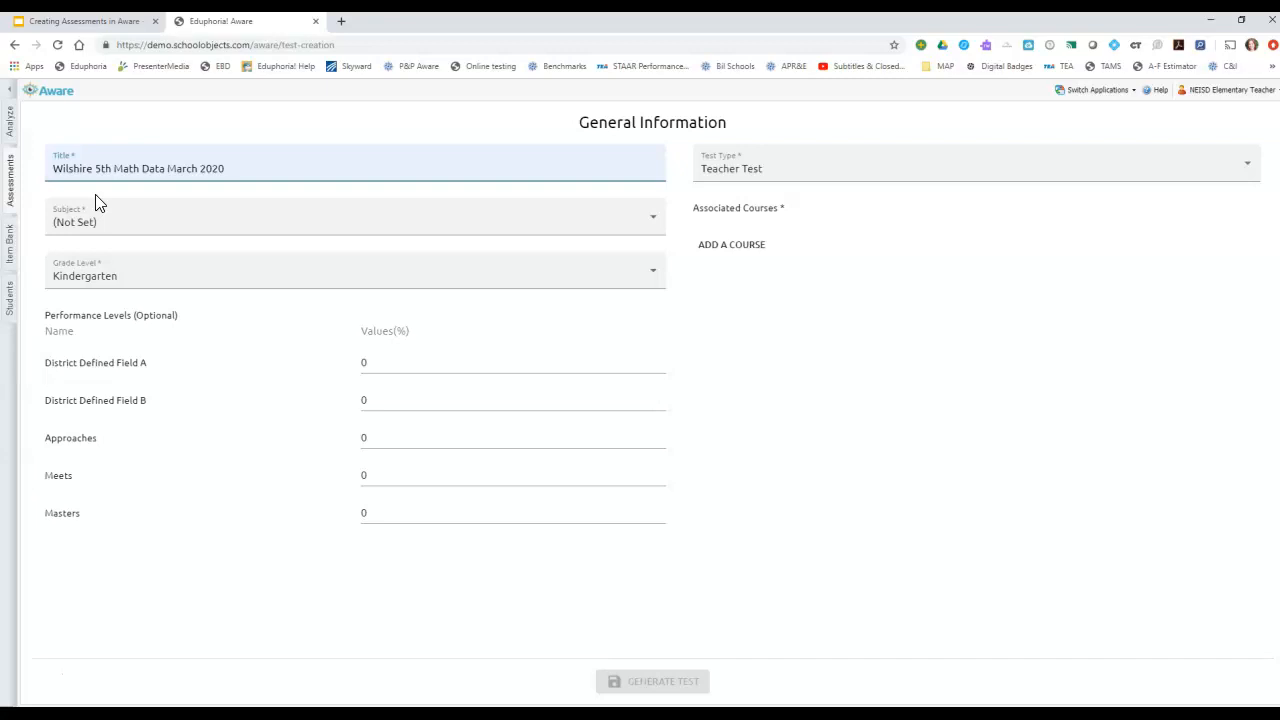
# - Set the test's subject to Mathematics and its grade level to Fifth
pyautogui.click(97, 221)
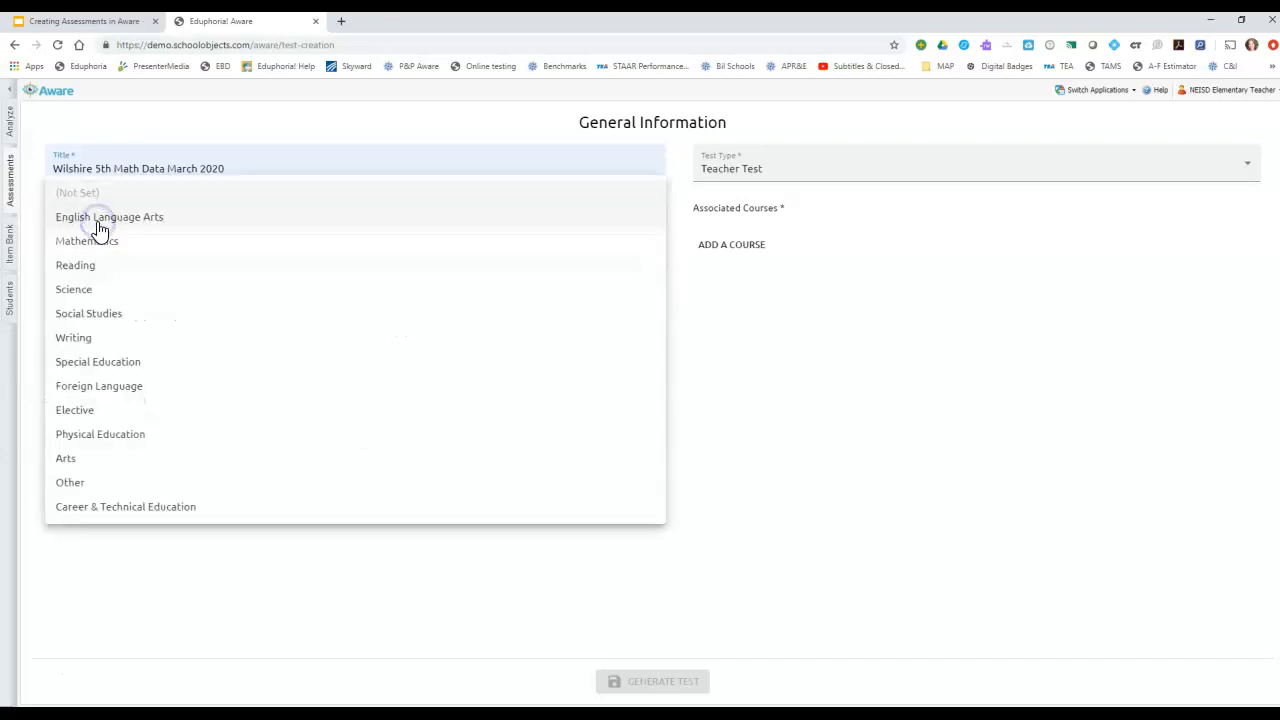
pyautogui.click(89, 246)
pyautogui.click(107, 277)
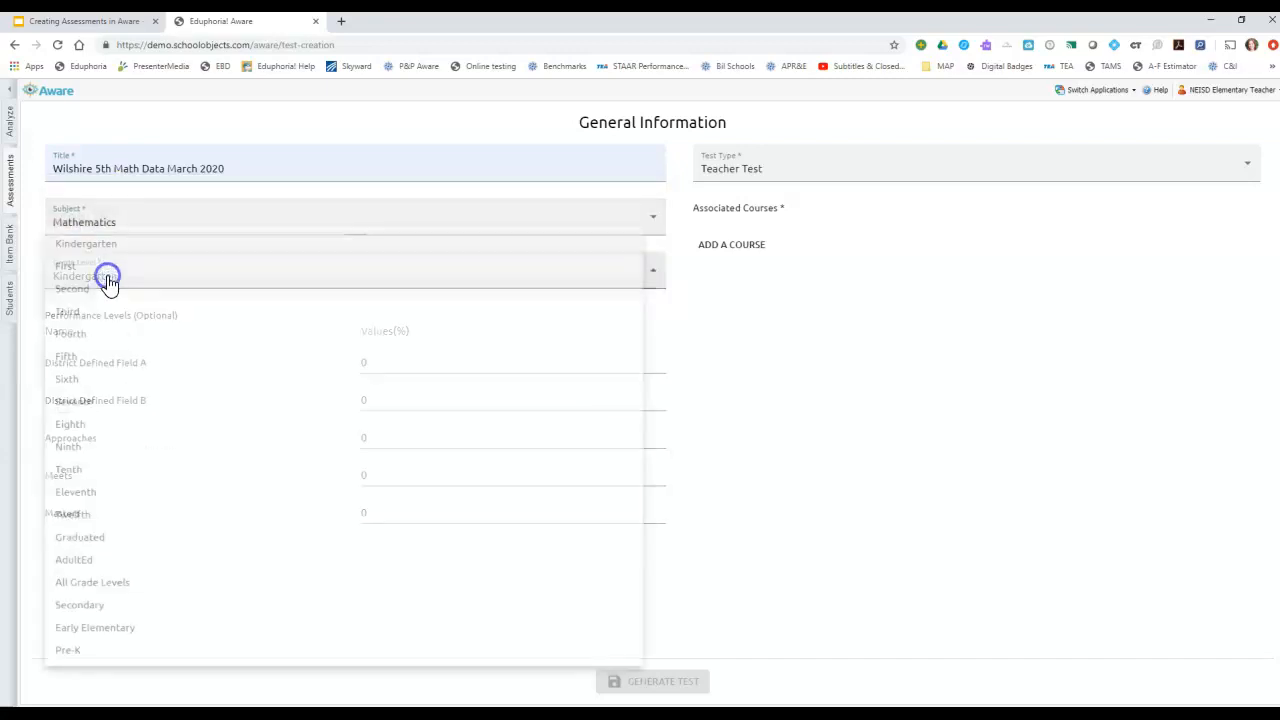
pyautogui.click(77, 364)
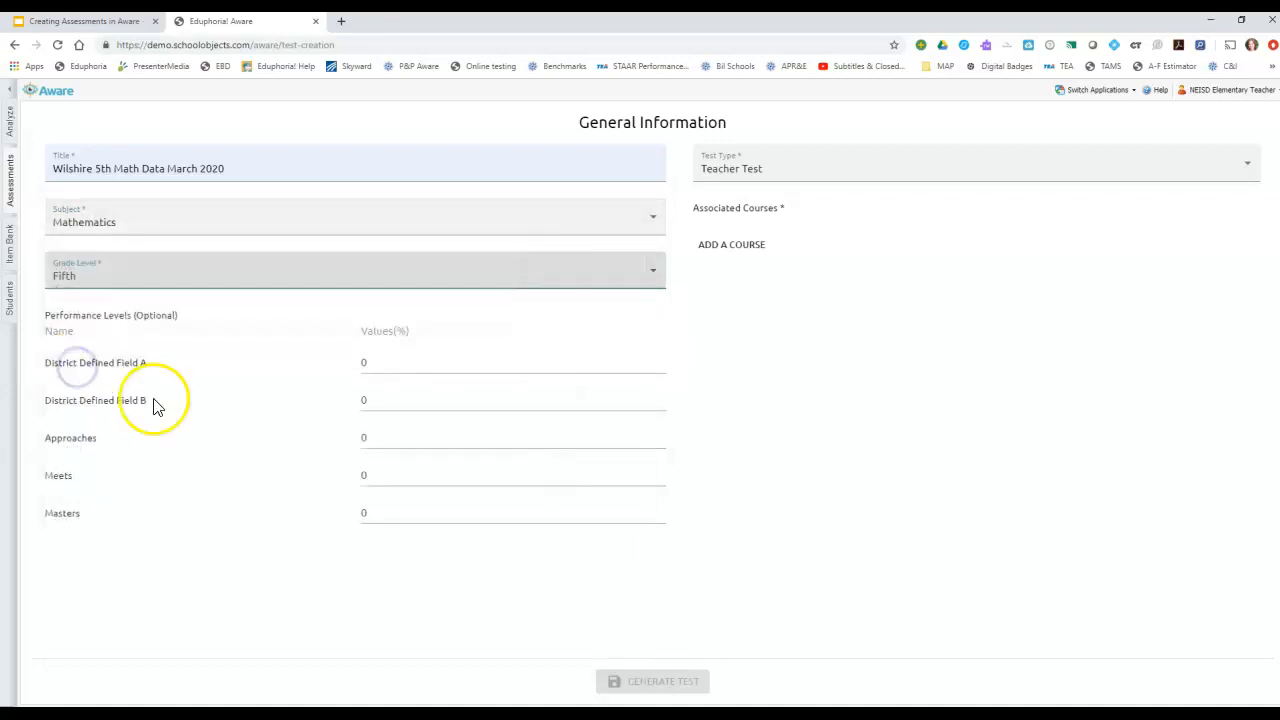
# - Set the performance levels to 70 for Approaches, 80 for Meets and 90 for Masters
pyautogui.click(386, 443)
pyautogui.write('7')
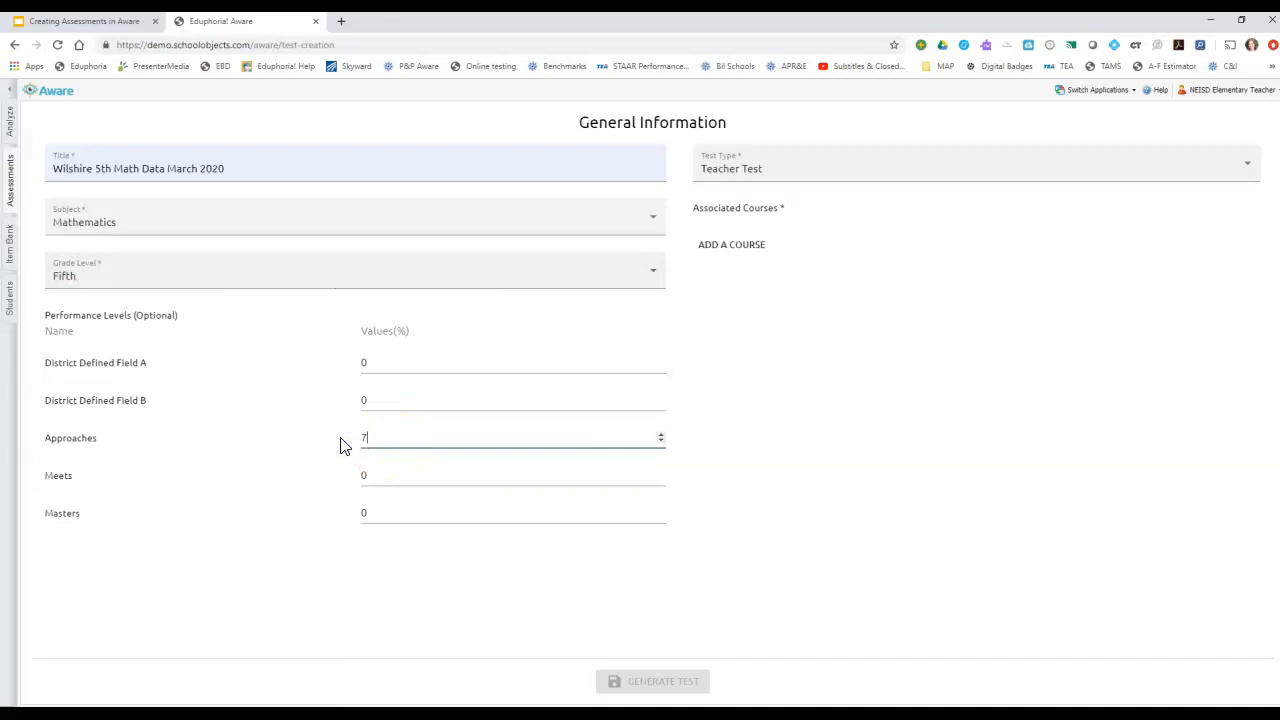
pyautogui.press('Tab')
pyautogui.write('80')
pyautogui.press('Tab')
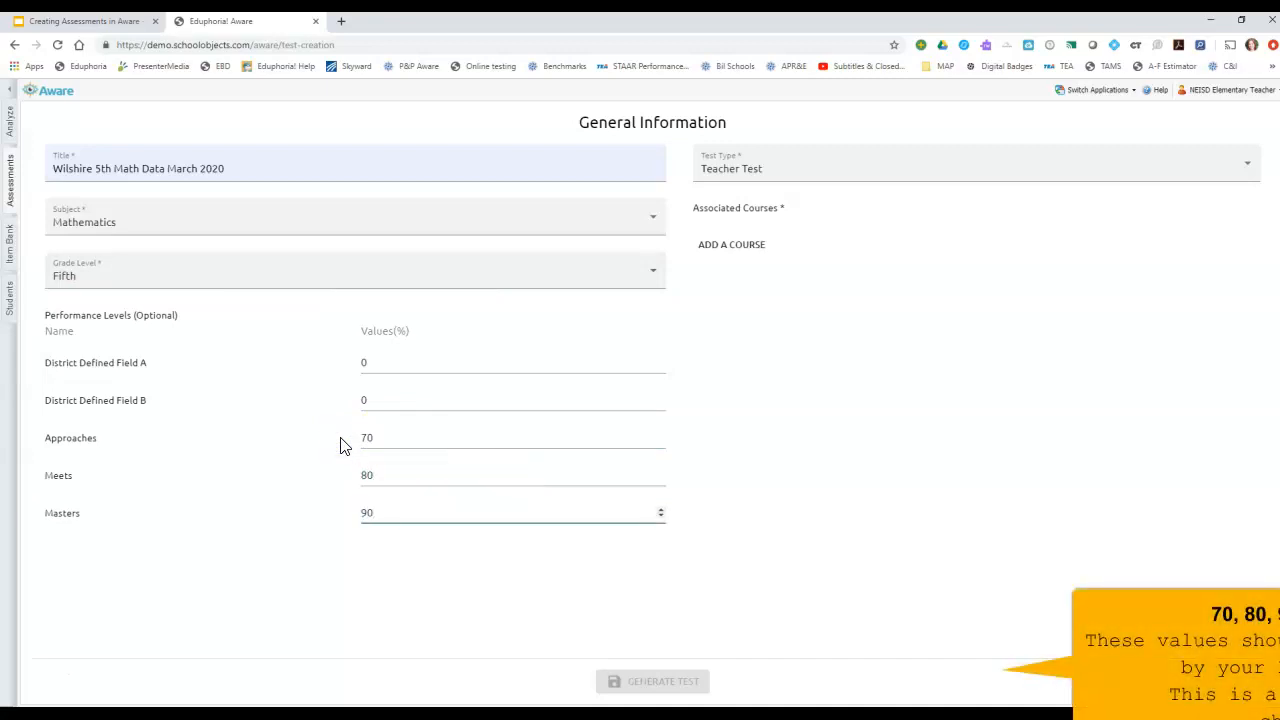
pyautogui.write('90')
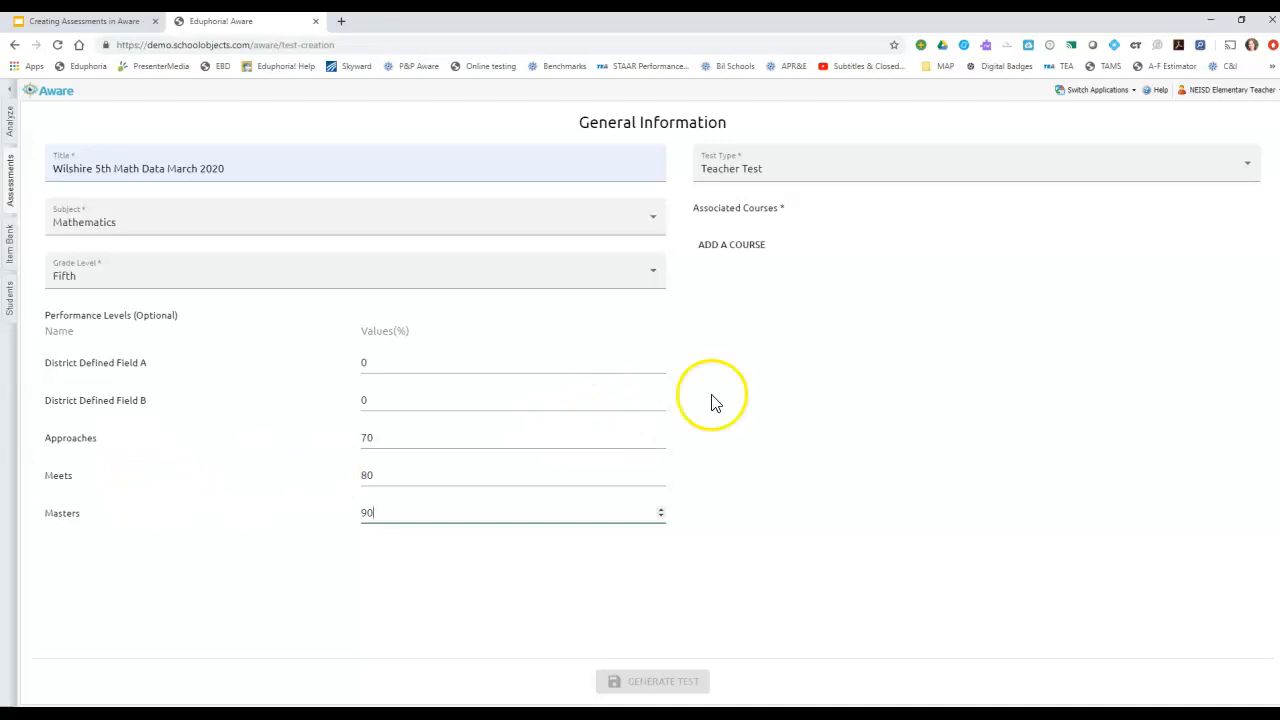
# - Add the elementary fifth-grade course "Mathematics, Grade 5" to the test's associated courses
pyautogui.click(749, 262)
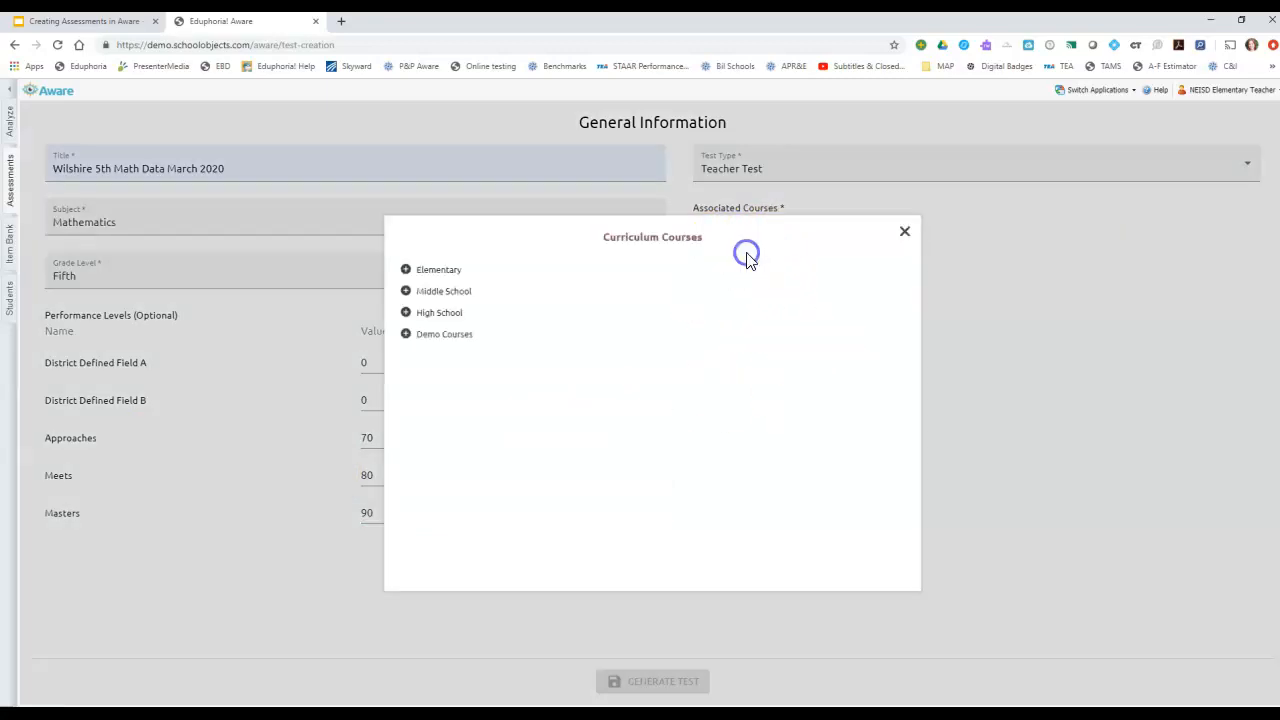
pyautogui.click(405, 270)
pyautogui.click(416, 420)
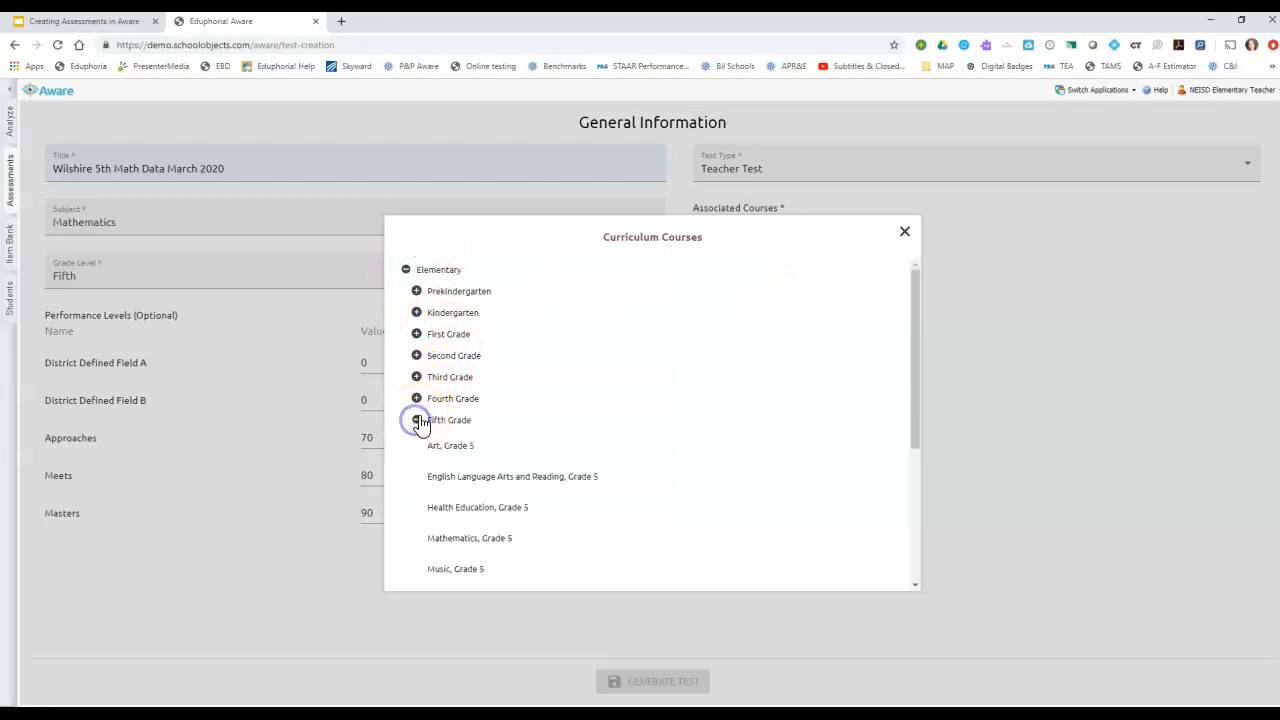
pyautogui.scroll(-2, 570, 478)
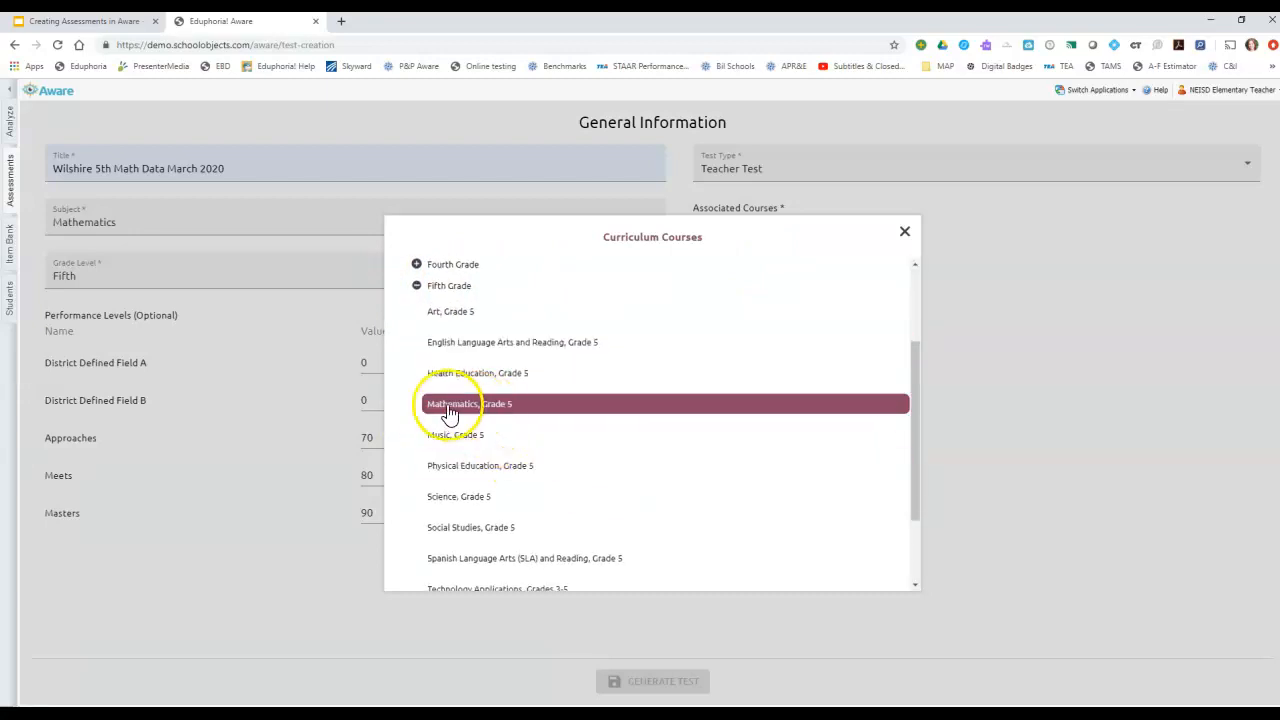
pyautogui.click(498, 412)
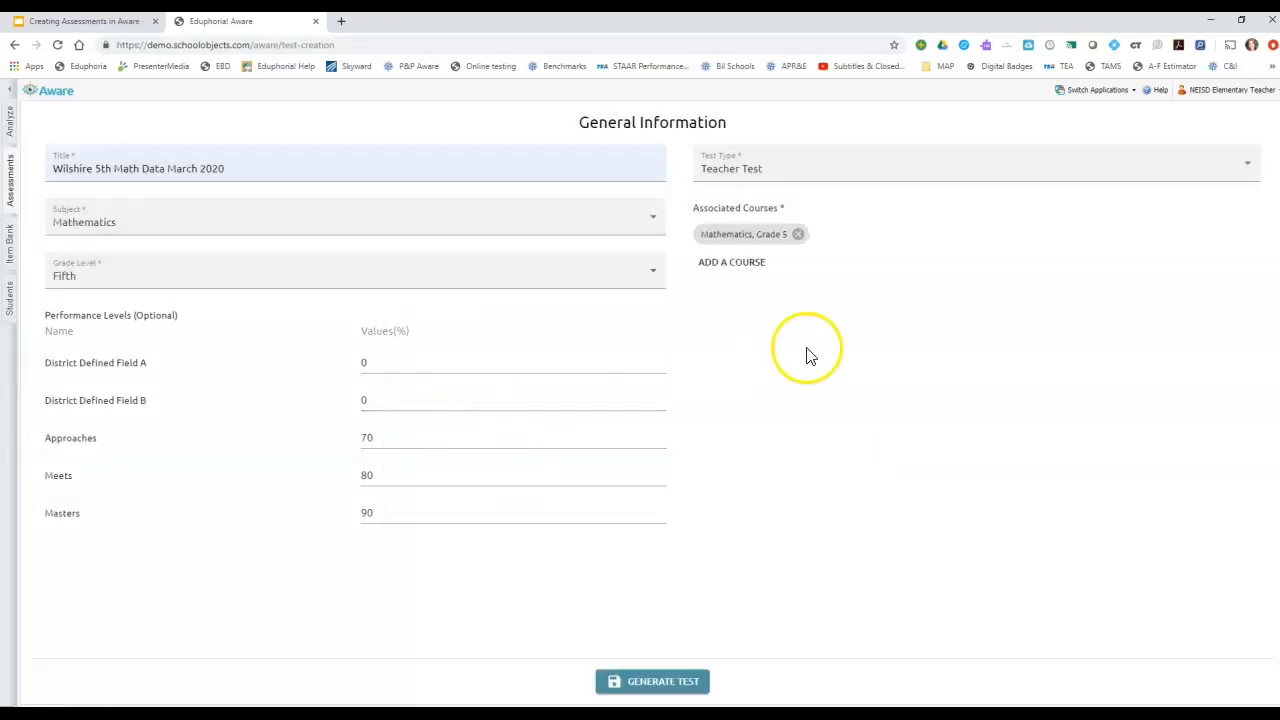
# - Add "Mathematics, Grade 4" as a second associated course and remove it again
pyautogui.click(722, 264)
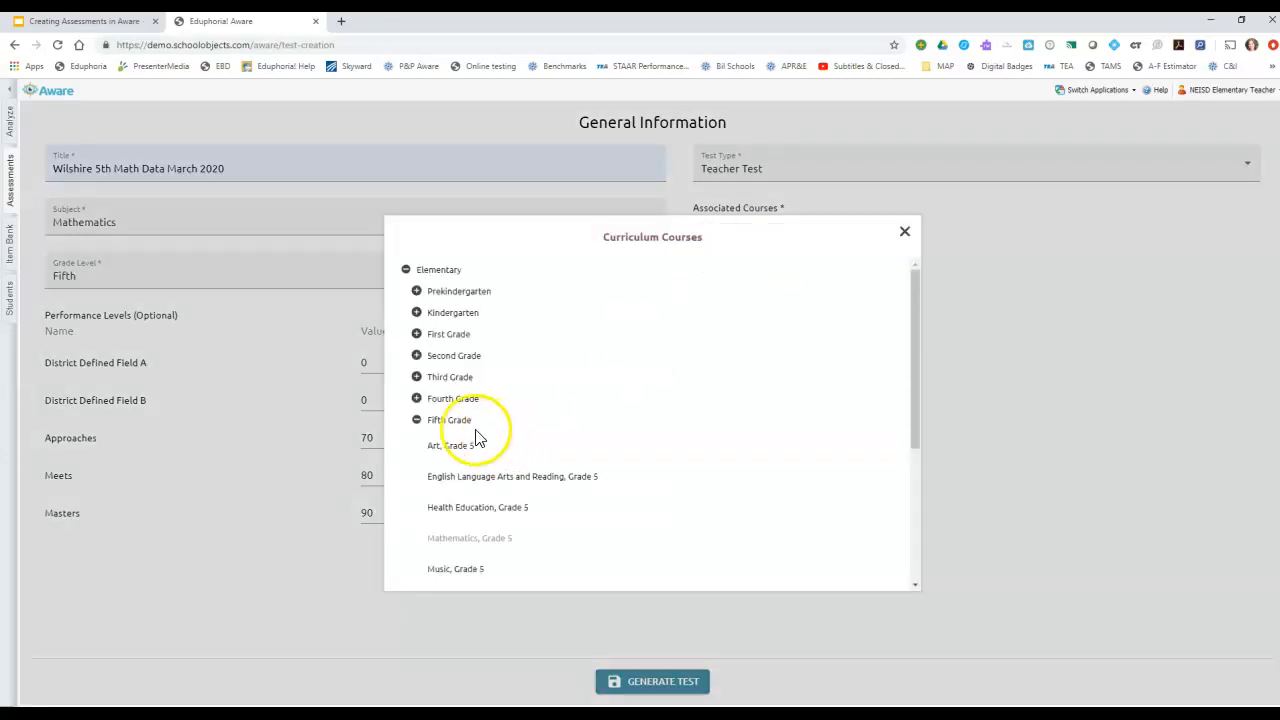
pyautogui.click(417, 399)
pyautogui.click(437, 517)
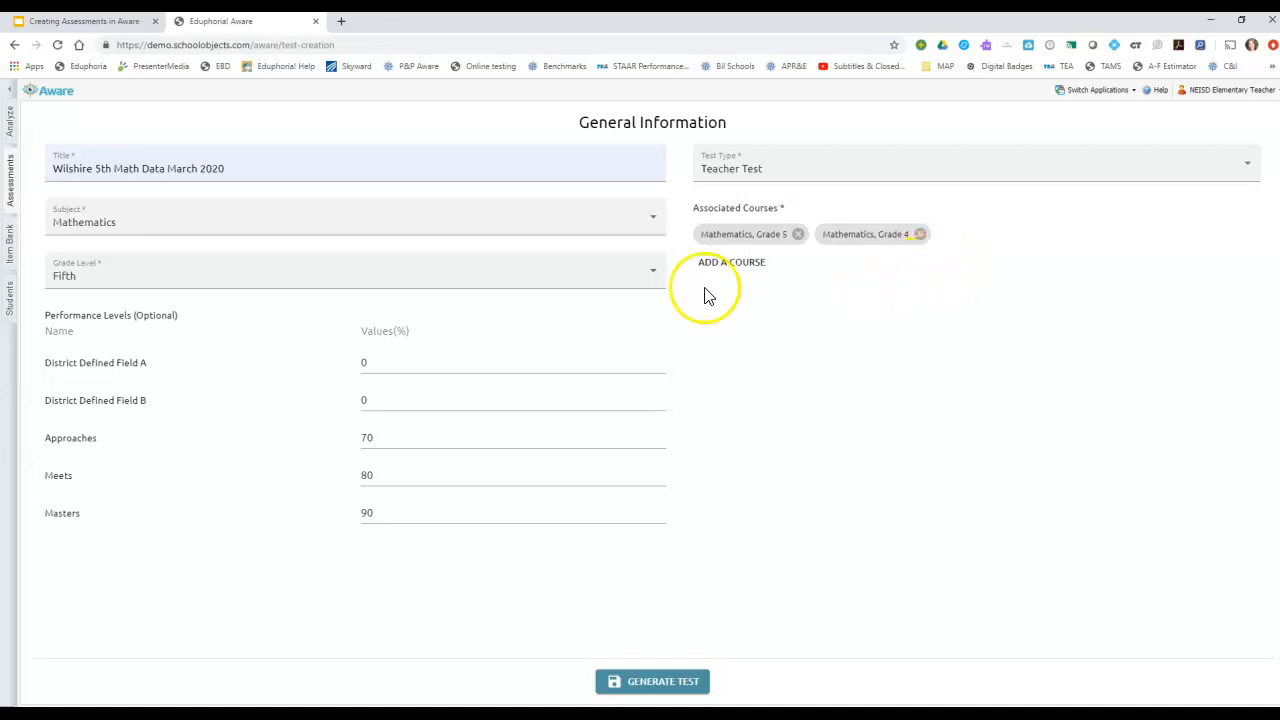
pyautogui.click(920, 235)
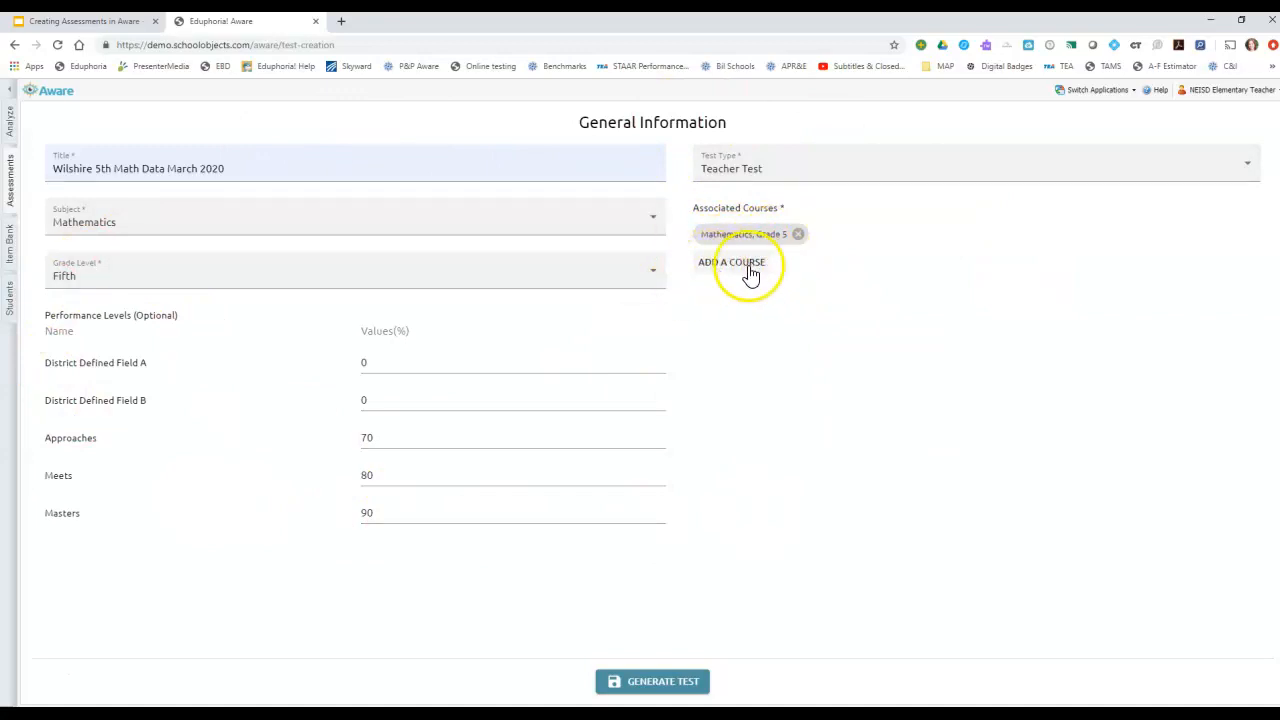
# - Generate the test and open the item bank search to add existing questions to it
pyautogui.click(645, 683)
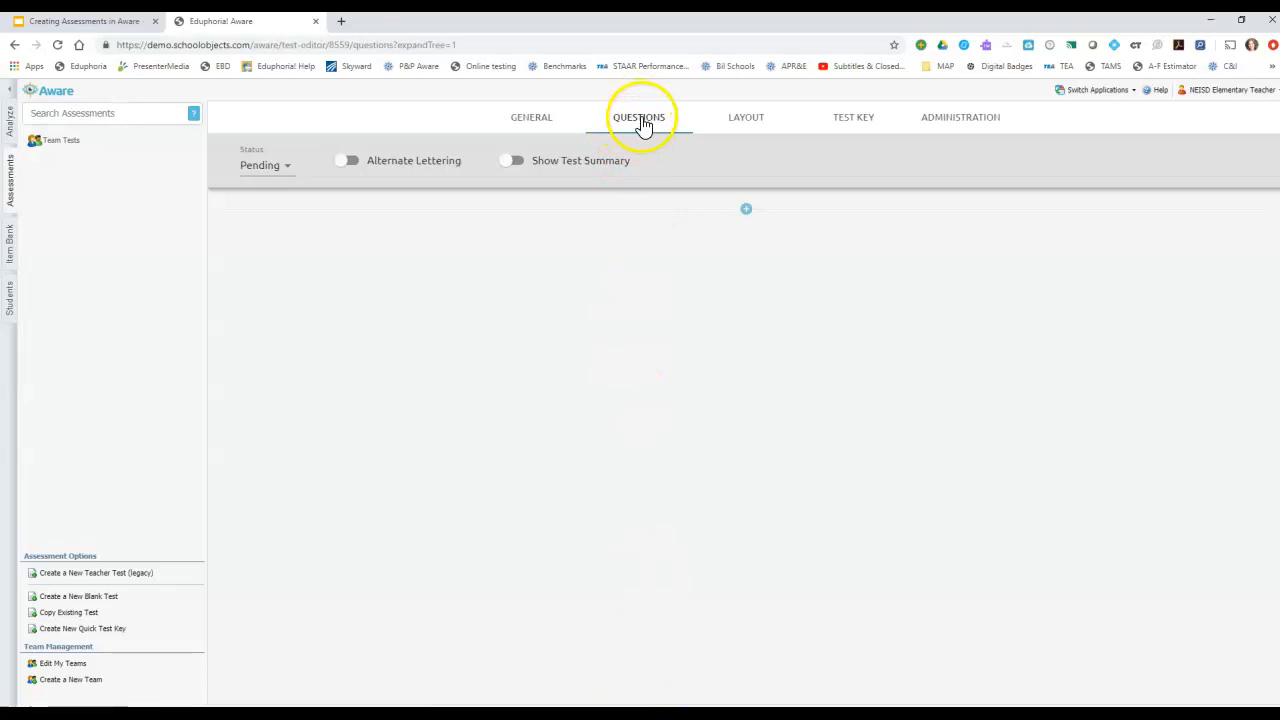
pyautogui.click(748, 212)
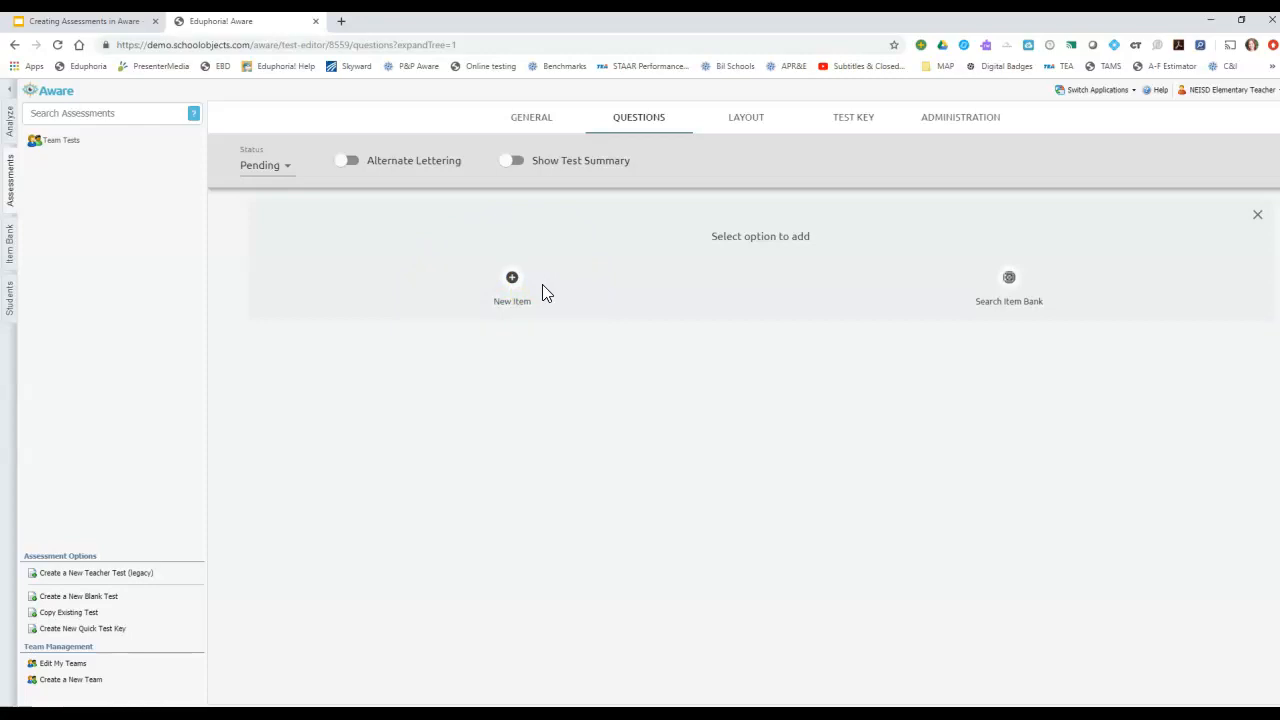
pyautogui.click(1012, 282)
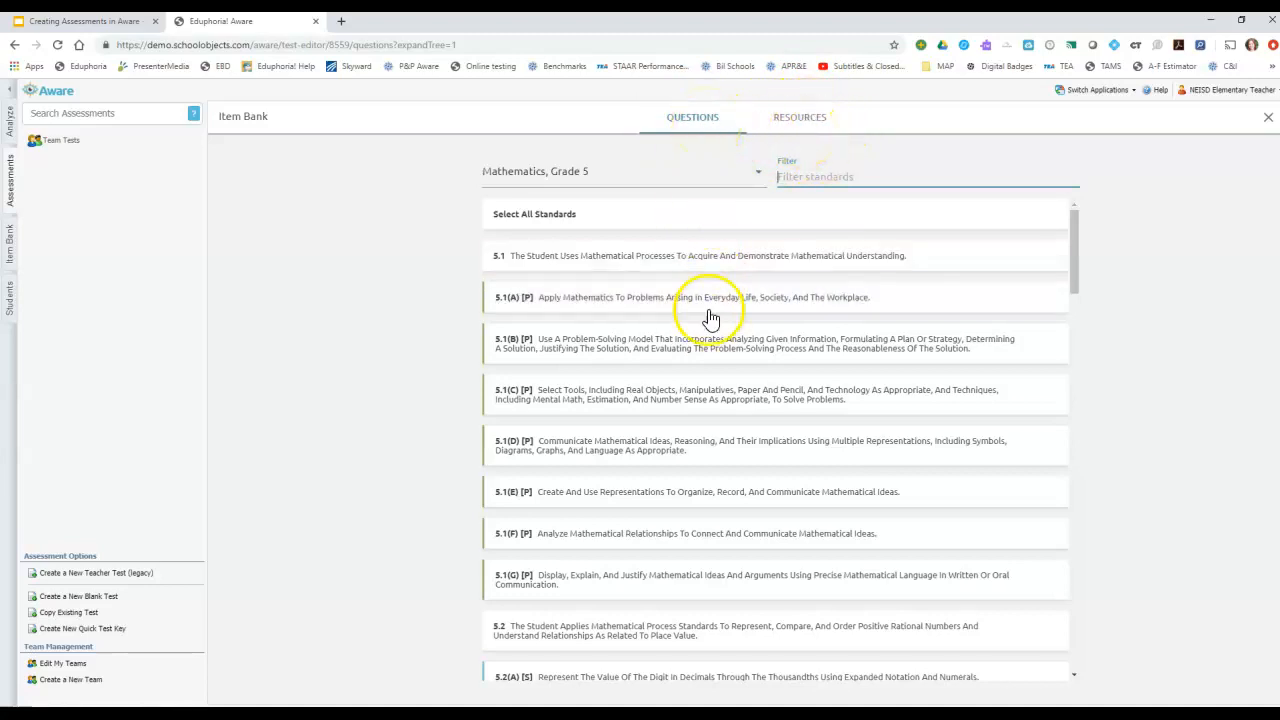
# - Look through the Mathematics, Grade 5 standards and filter them by the keyword "data"
pyautogui.scroll(-3, 690, 330)
pyautogui.scroll(3, 677, 434)
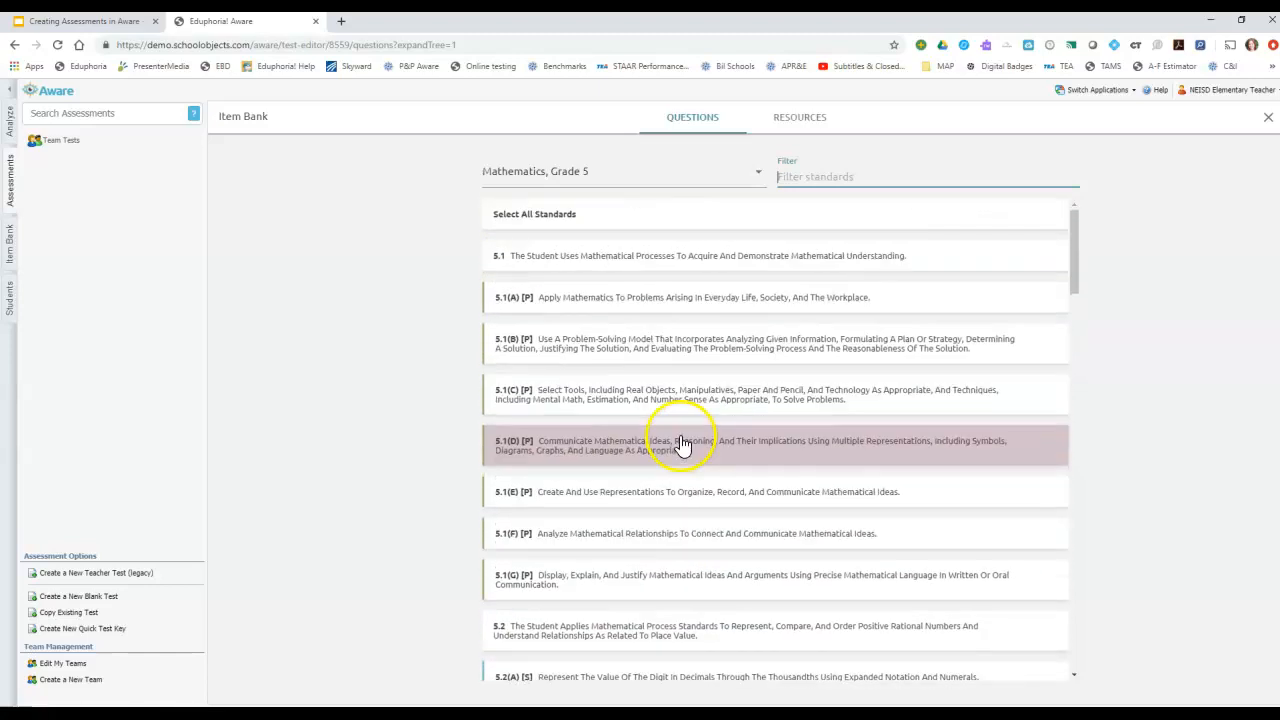
pyautogui.scroll(-3, 720, 532)
pyautogui.scroll(3, 750, 450)
pyautogui.click(820, 177)
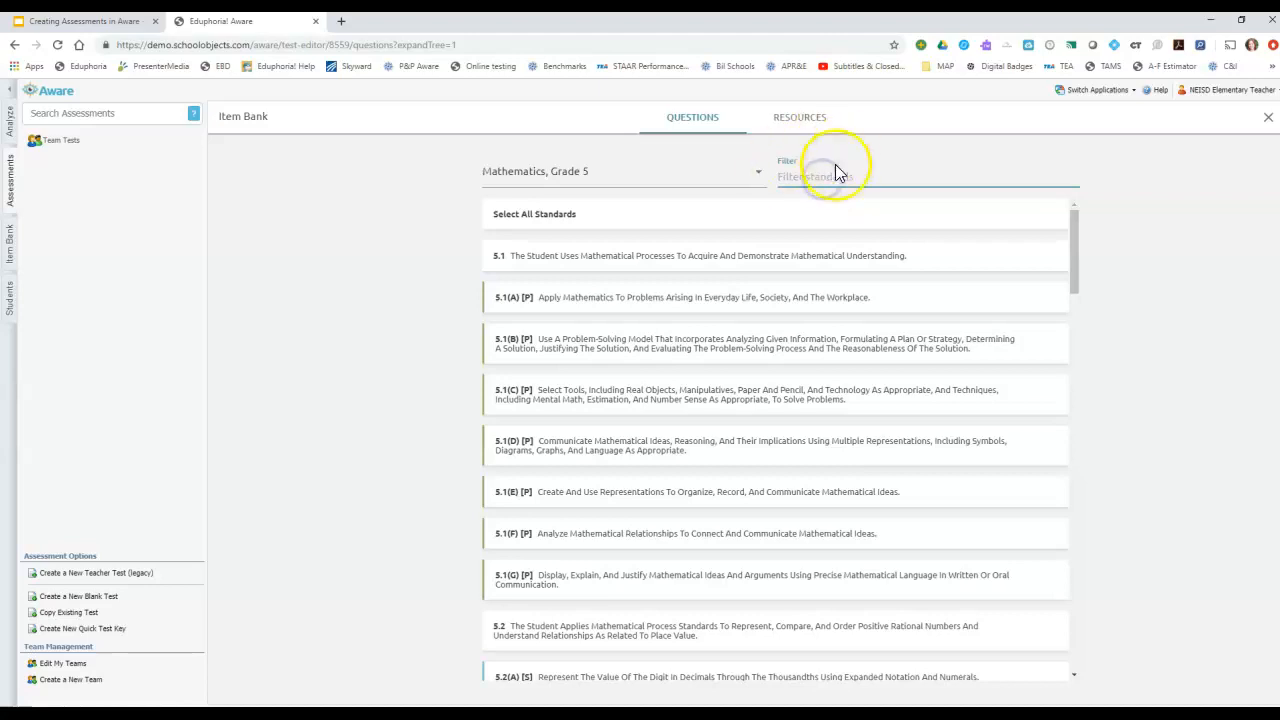
pyautogui.write('data')
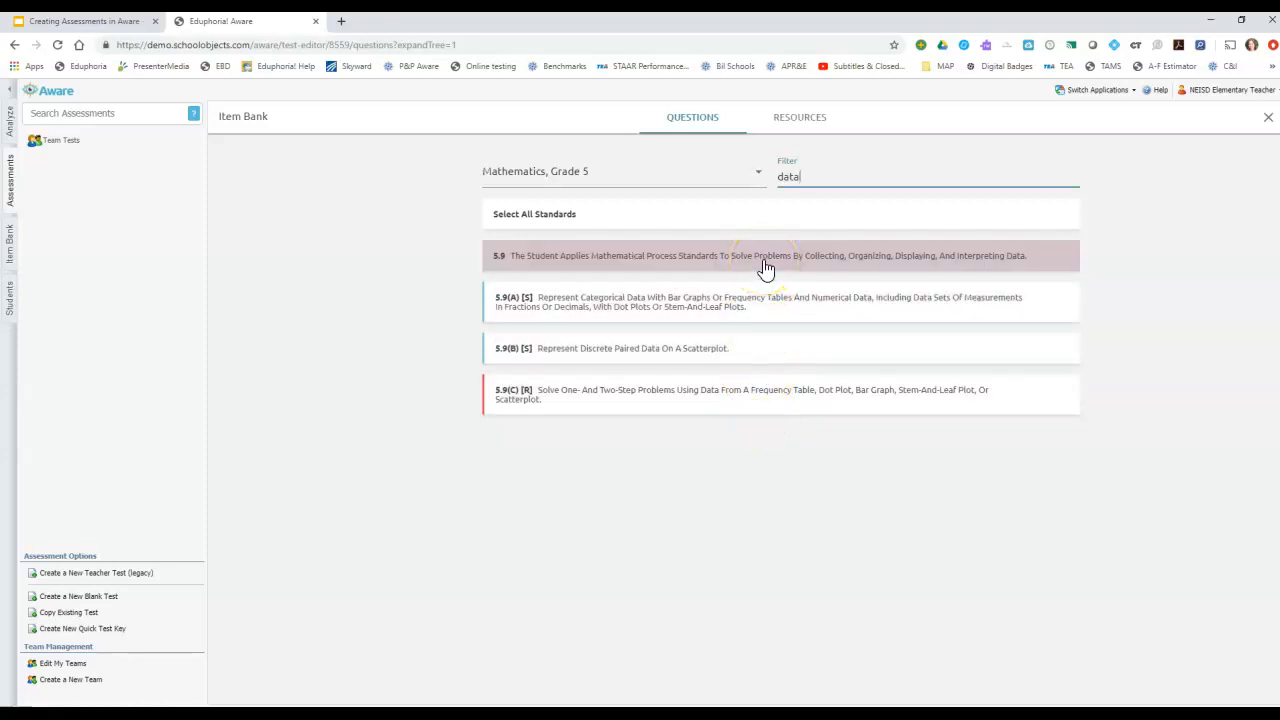
# - Filter the standards by "5.9" and show the item bank questions for standard 5.9(C)
pyautogui.moveTo(806, 179); pyautogui.dragTo(737, 178)
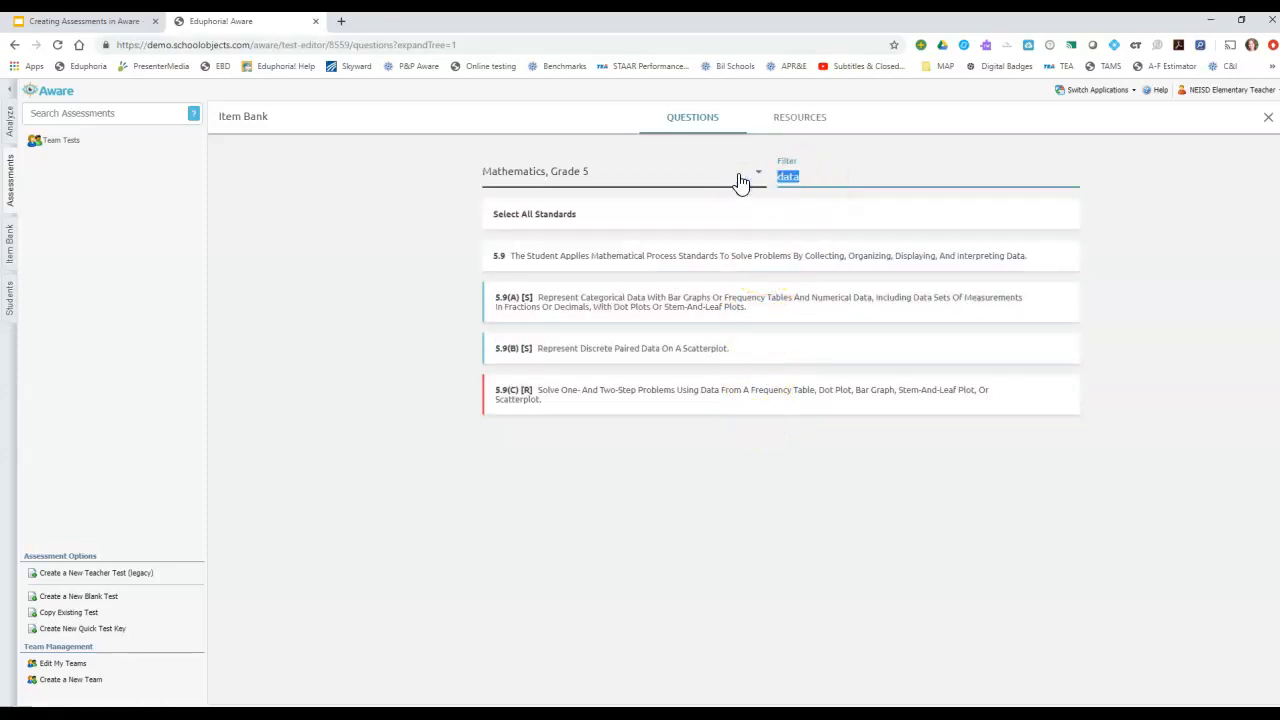
pyautogui.write('5.9')
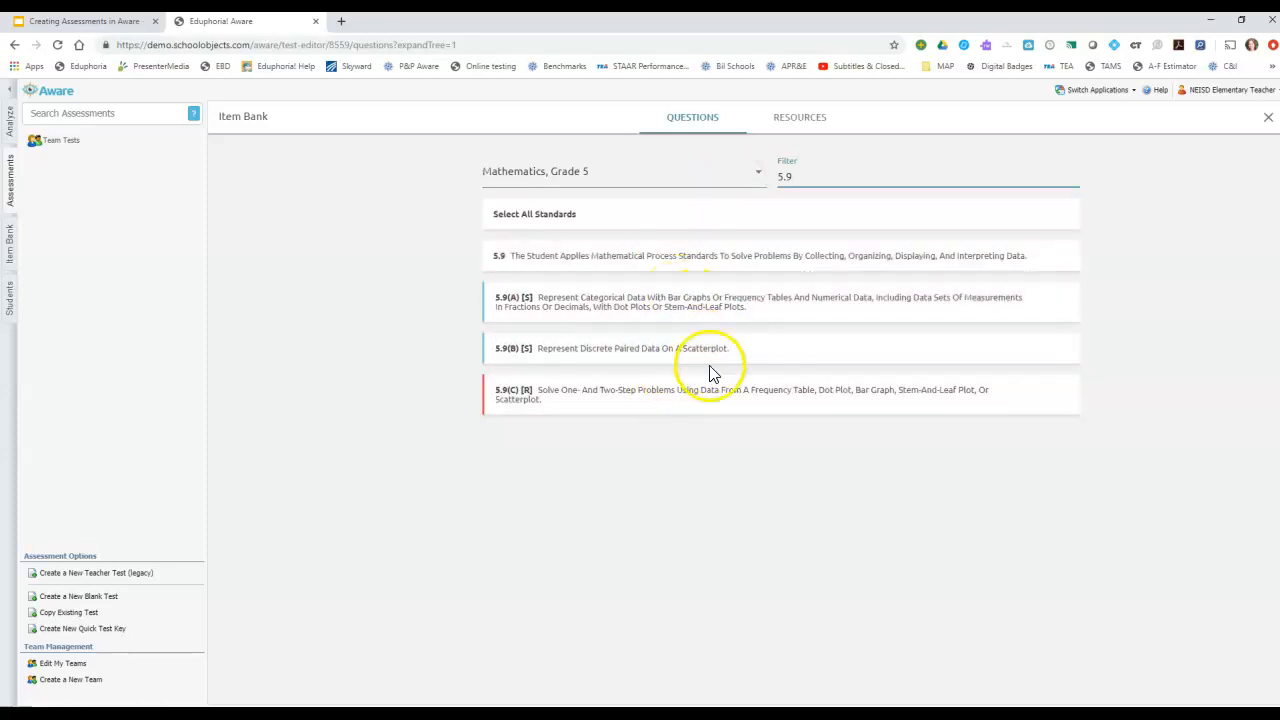
pyautogui.click(588, 396)
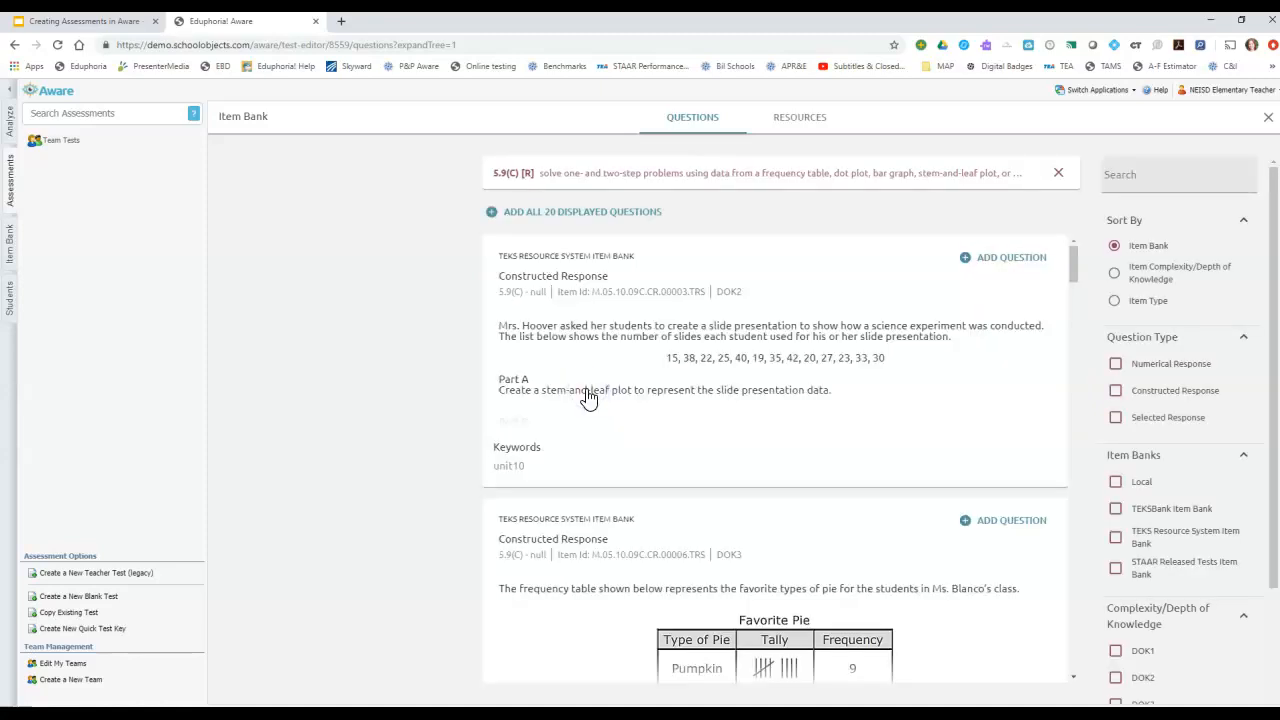
pyautogui.click(588, 390)
# - Try the Numerical Response and Constructed Response question type filters one at a time, clearing each again
pyautogui.click(1115, 364)
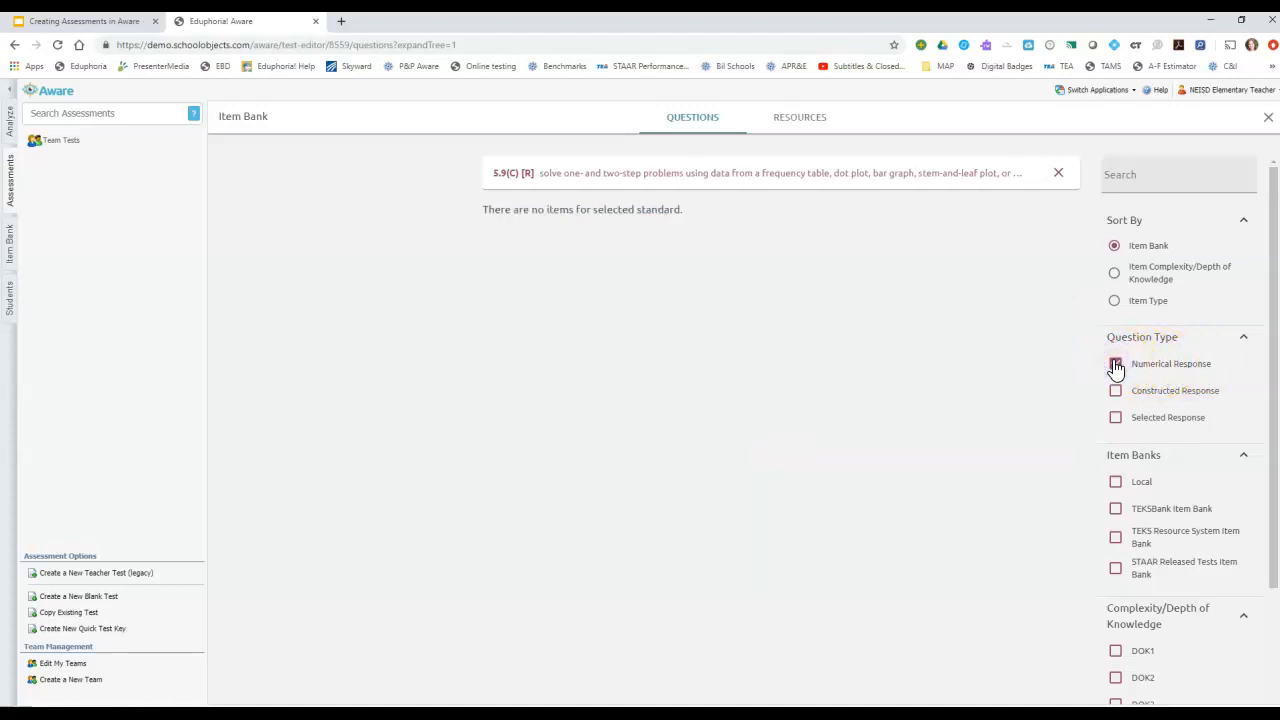
pyautogui.click(1115, 364)
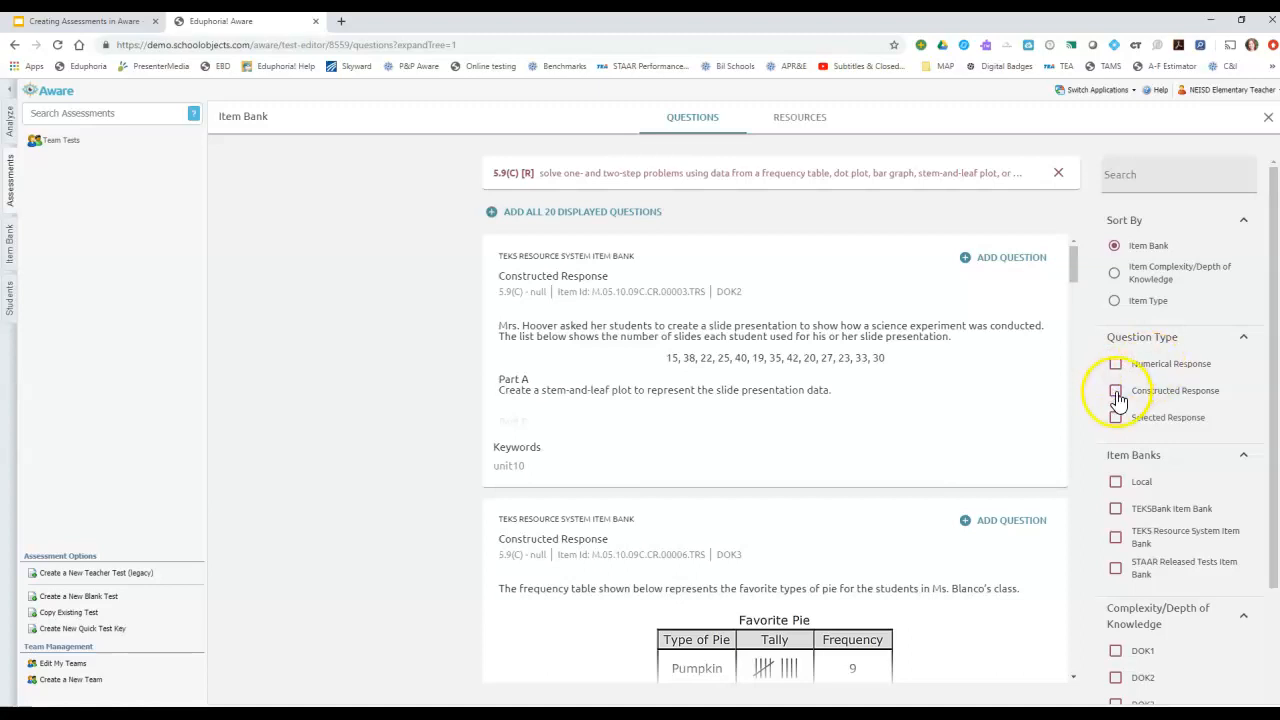
pyautogui.click(1116, 391)
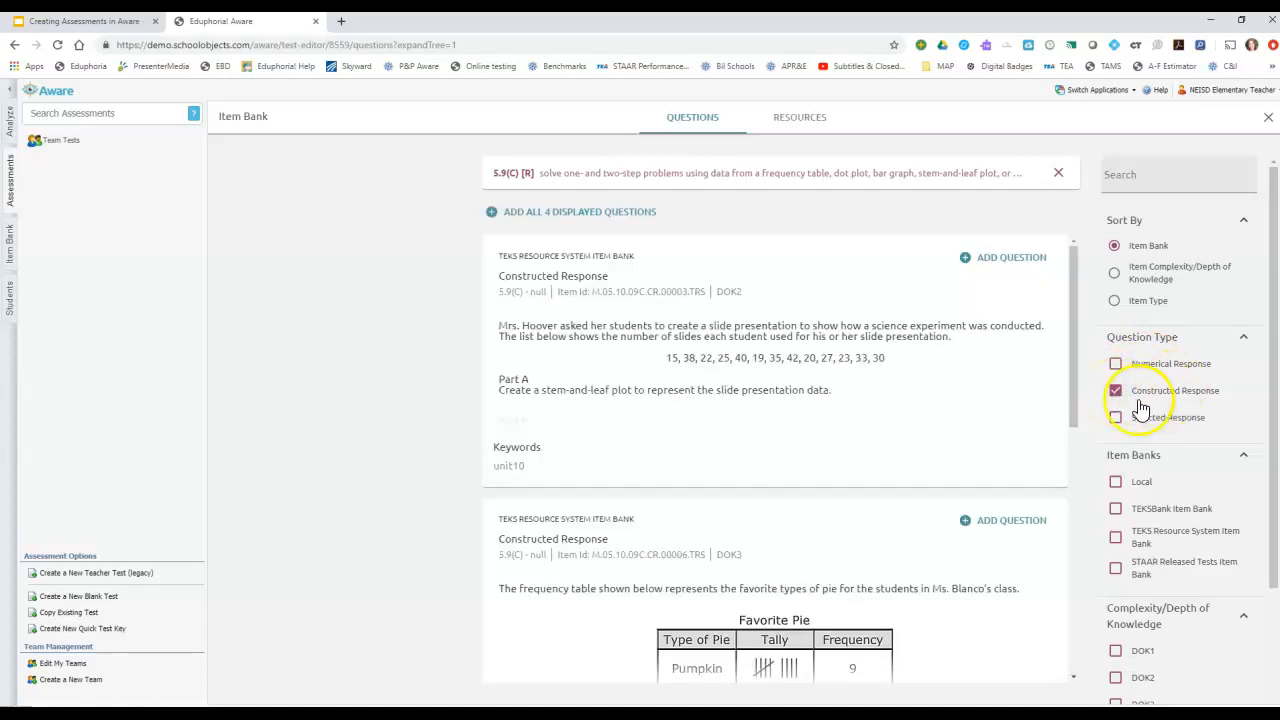
pyautogui.click(1116, 393)
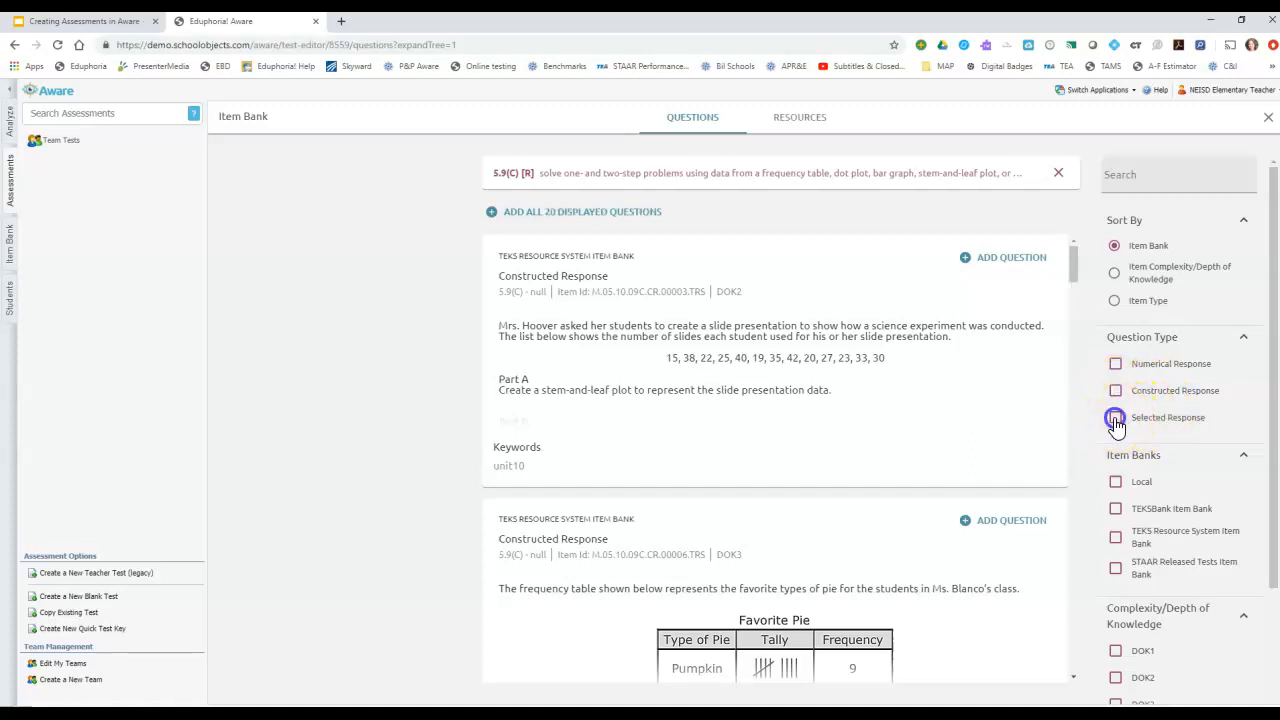
# - Limit the 5.9(C) questions to the Selected Response type and, after trying Spanish, to English as the language
pyautogui.click(1116, 419)
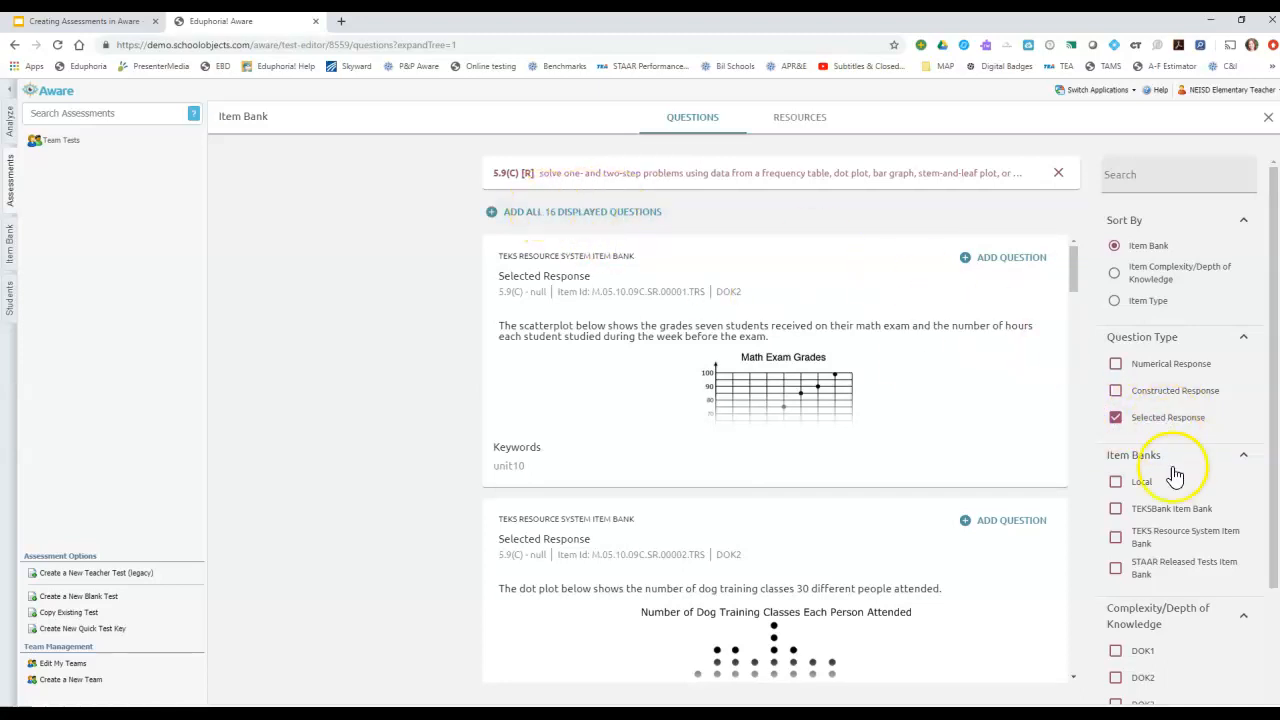
pyautogui.scroll(-2, 1197, 523)
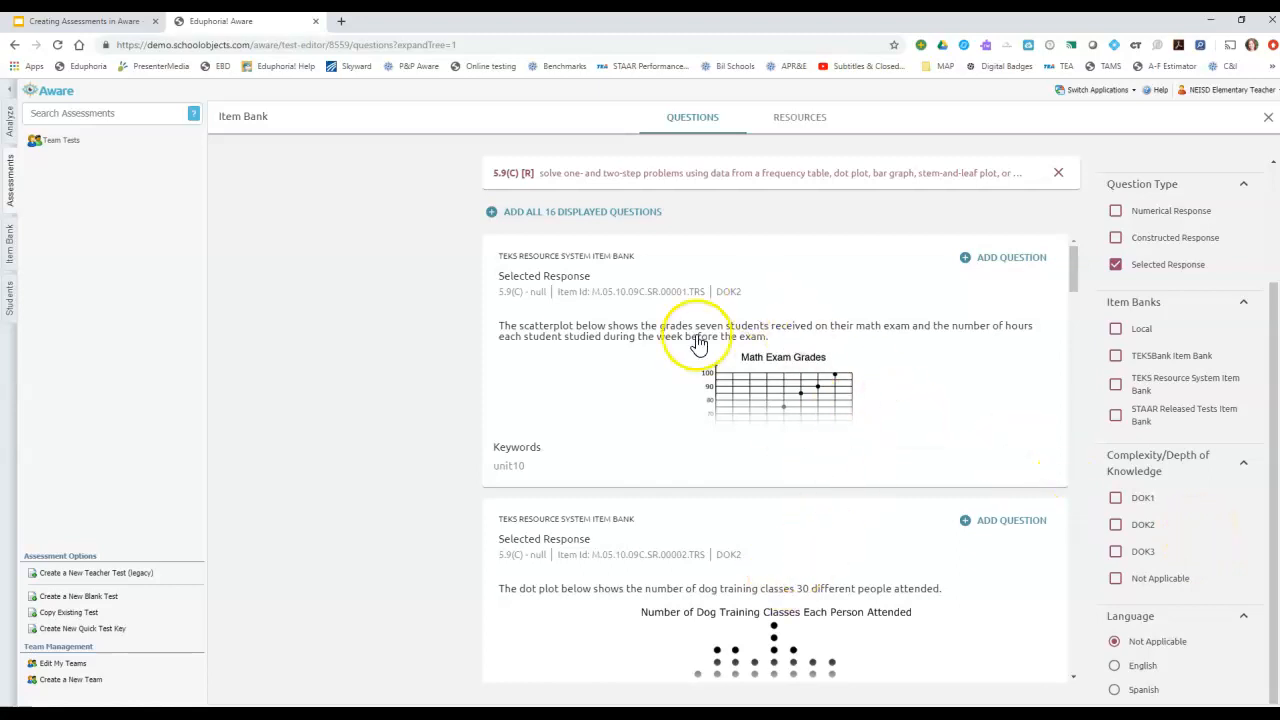
pyautogui.click(1117, 667)
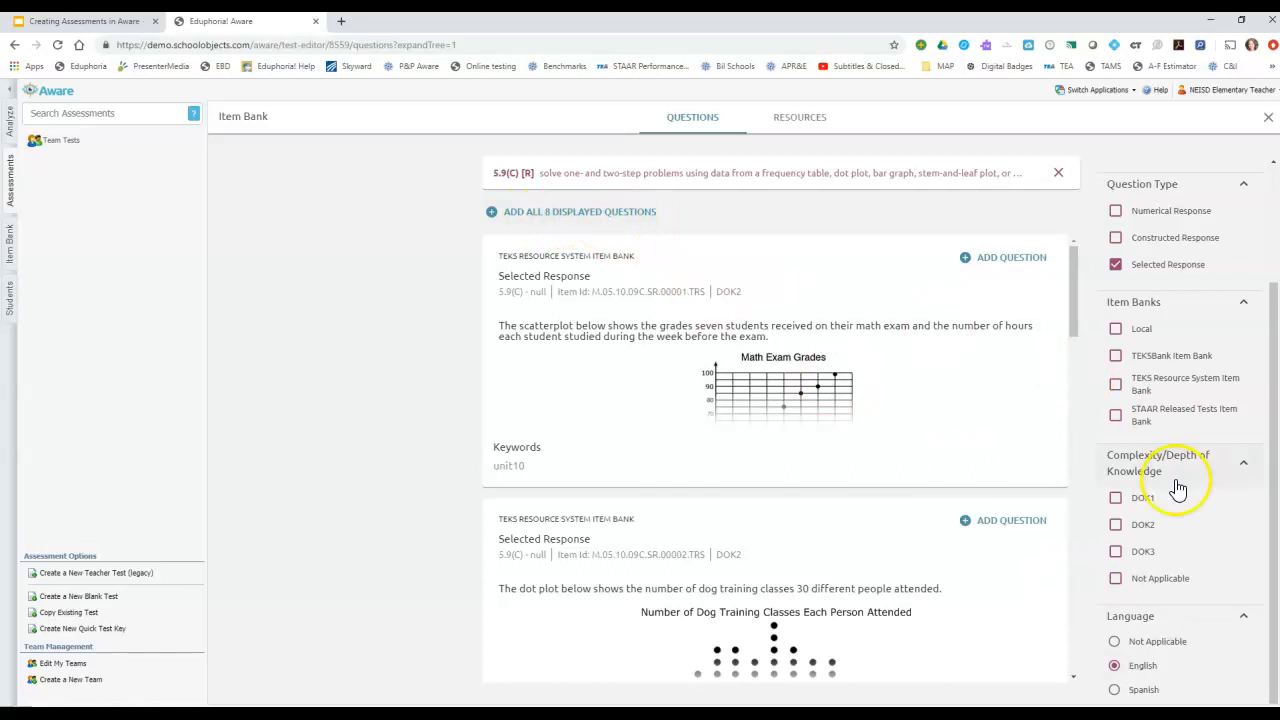
pyautogui.click(1115, 690)
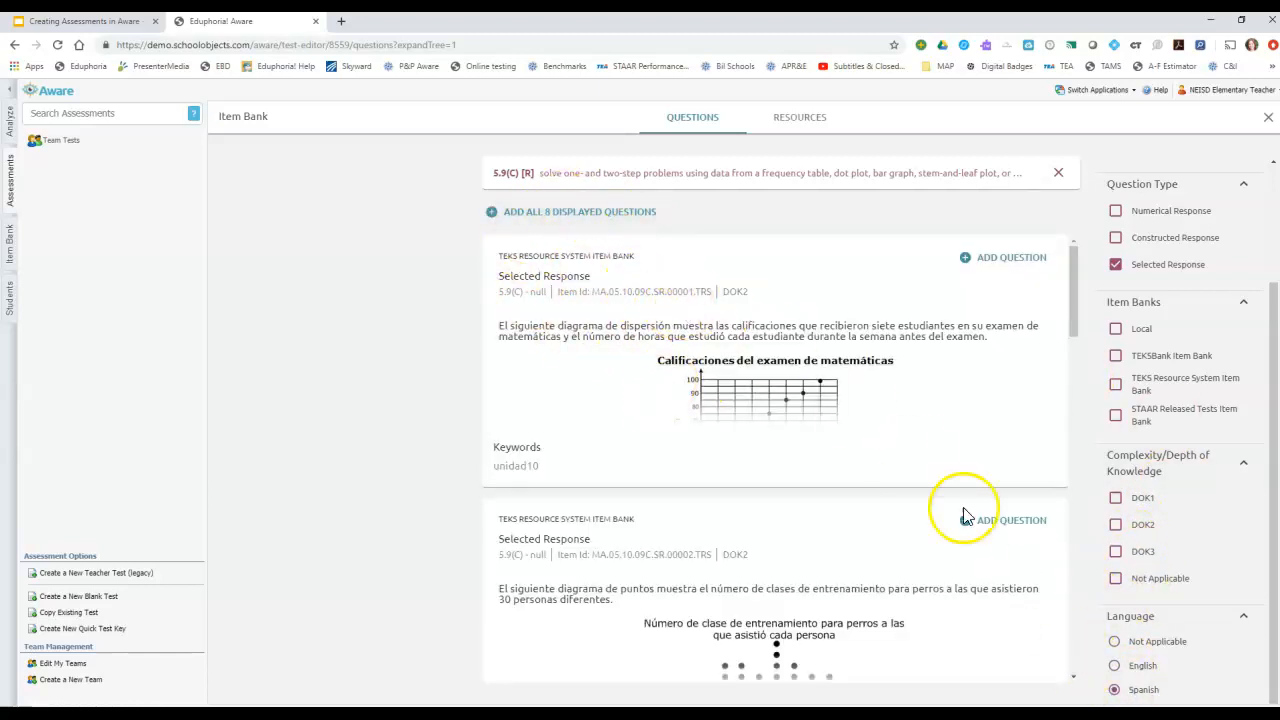
pyautogui.click(1115, 667)
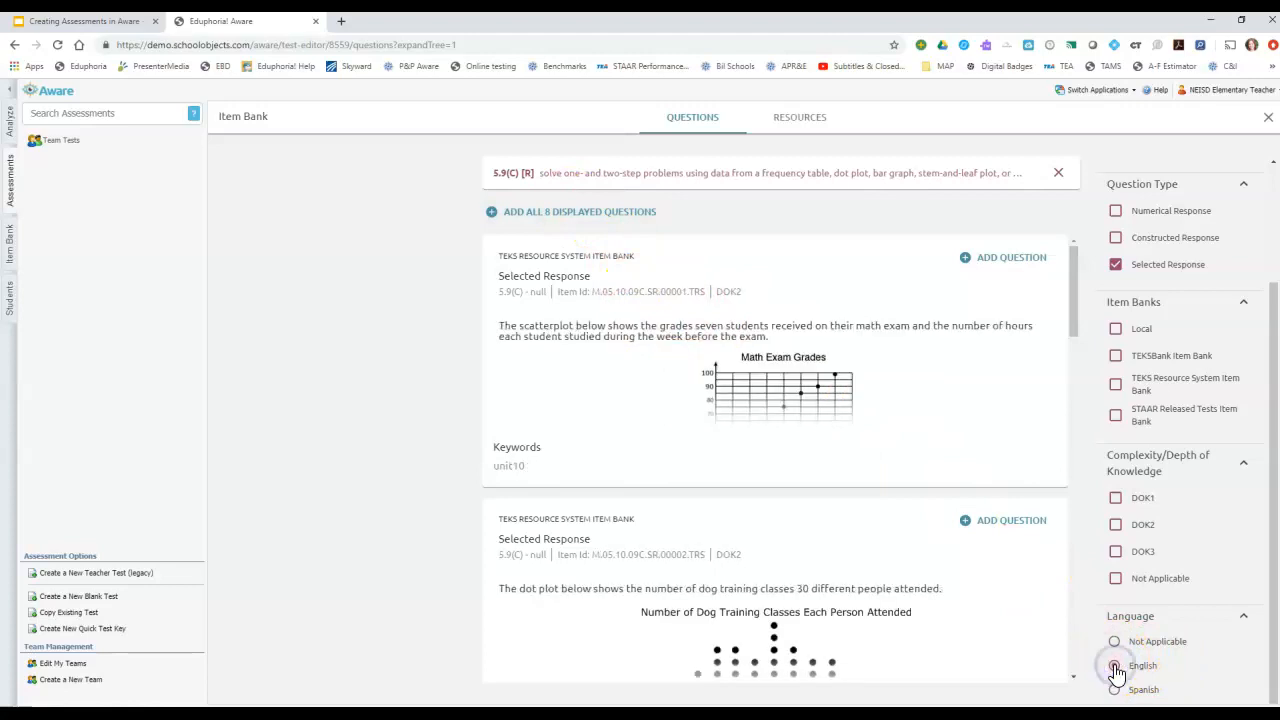
# - Expand the Math Exam Grades scatterplot question and read through its full text and answer choices
pyautogui.scroll(2, 1194, 600)
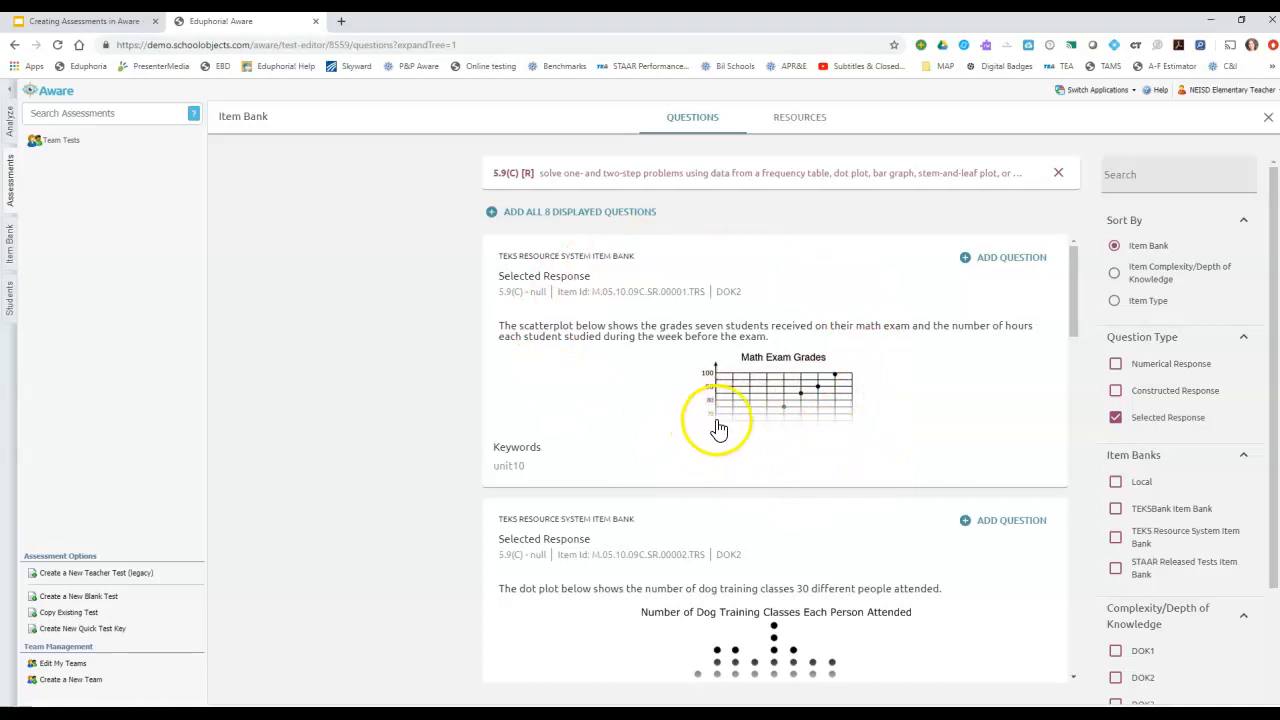
pyautogui.click(812, 425)
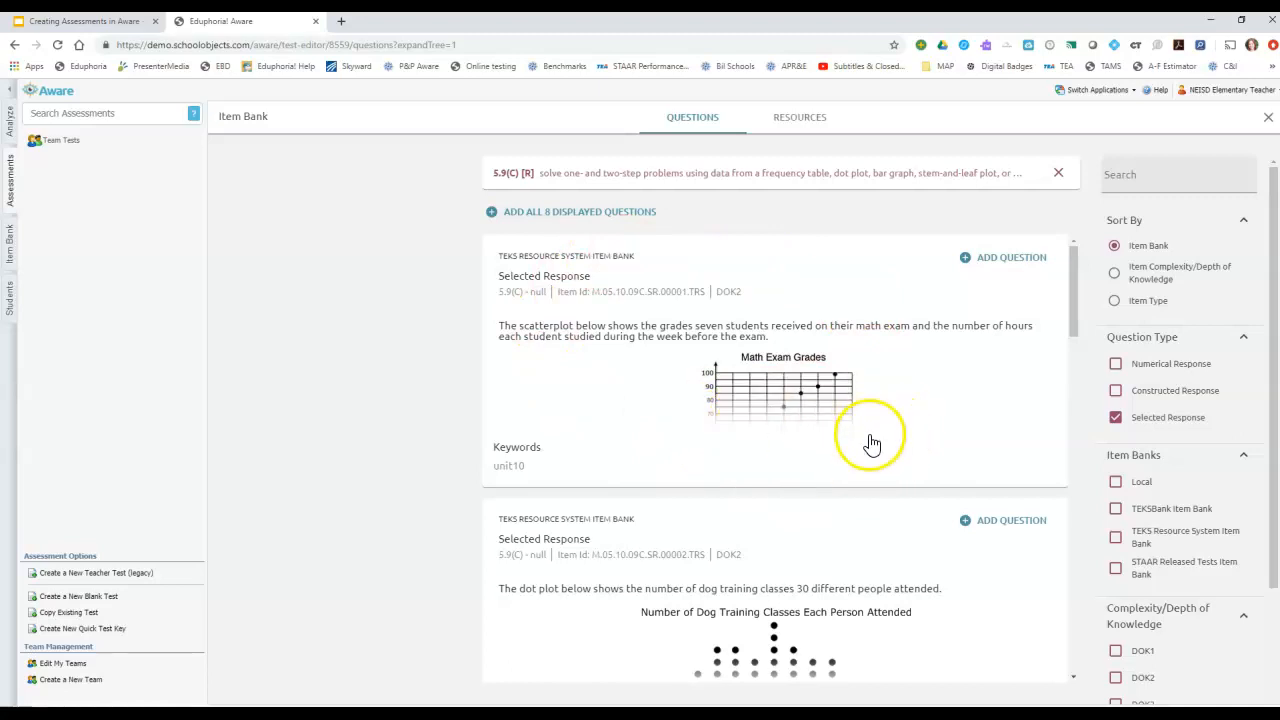
pyautogui.click(779, 430)
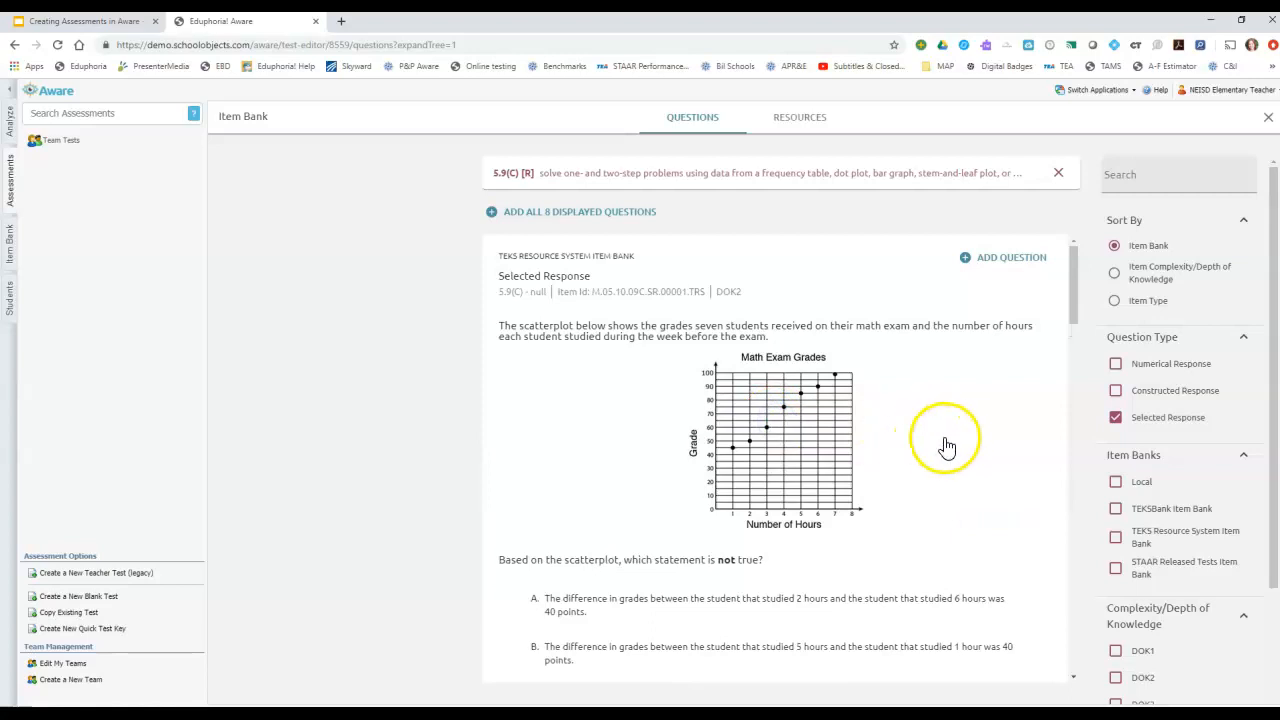
pyautogui.scroll(-2, 943, 443)
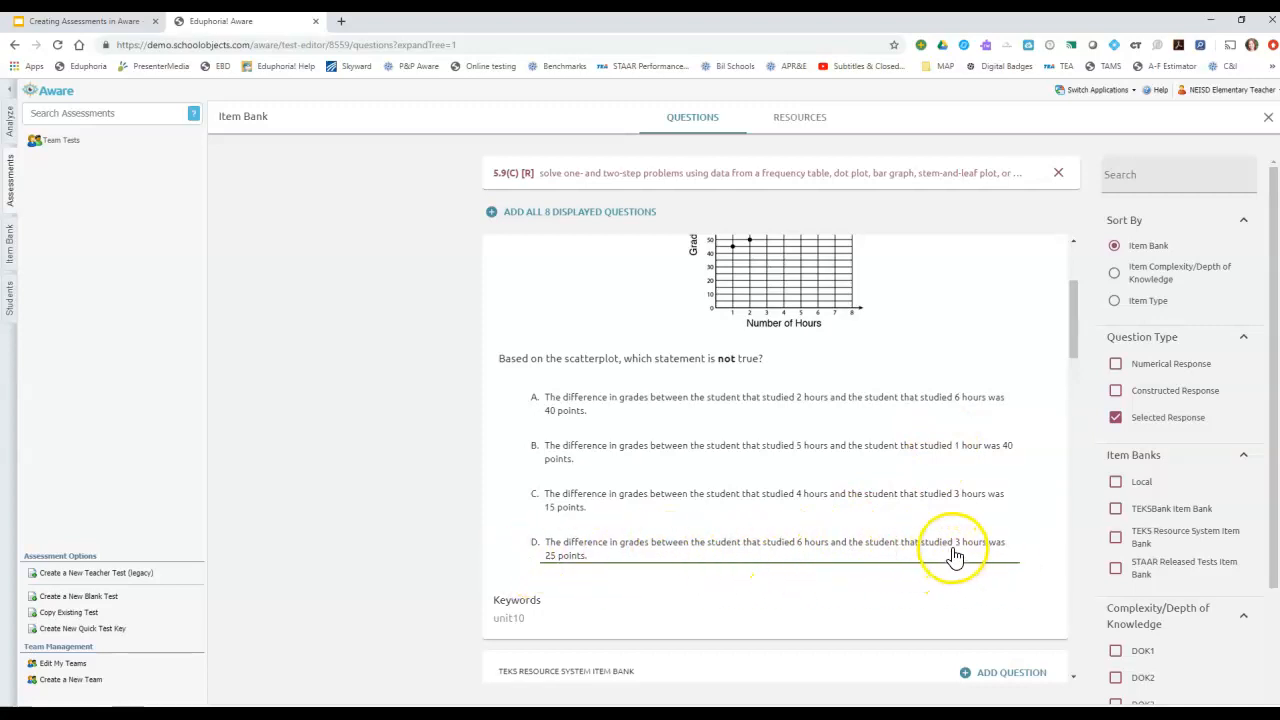
pyautogui.scroll(2, 955, 555)
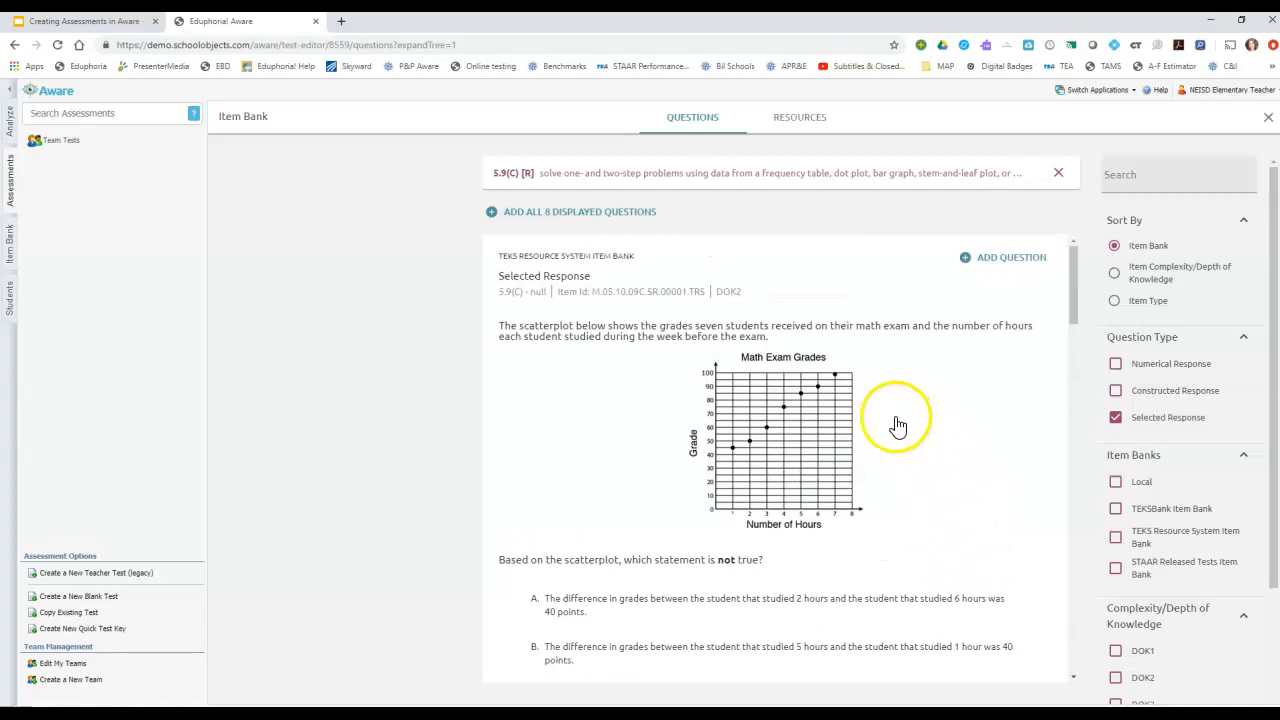
# - Add the Math Exam Grades scatterplot question to the question cart, remove it, and add it again
pyautogui.click(1000, 260)
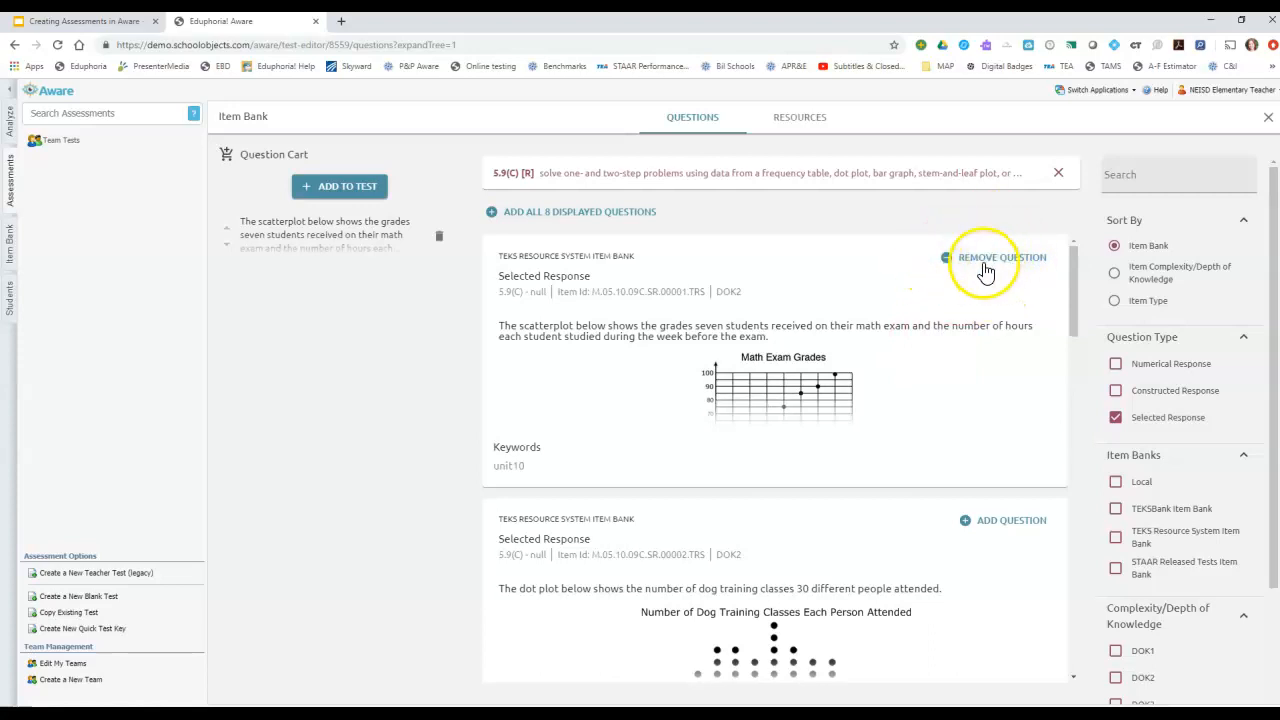
pyautogui.click(975, 260)
pyautogui.click(992, 260)
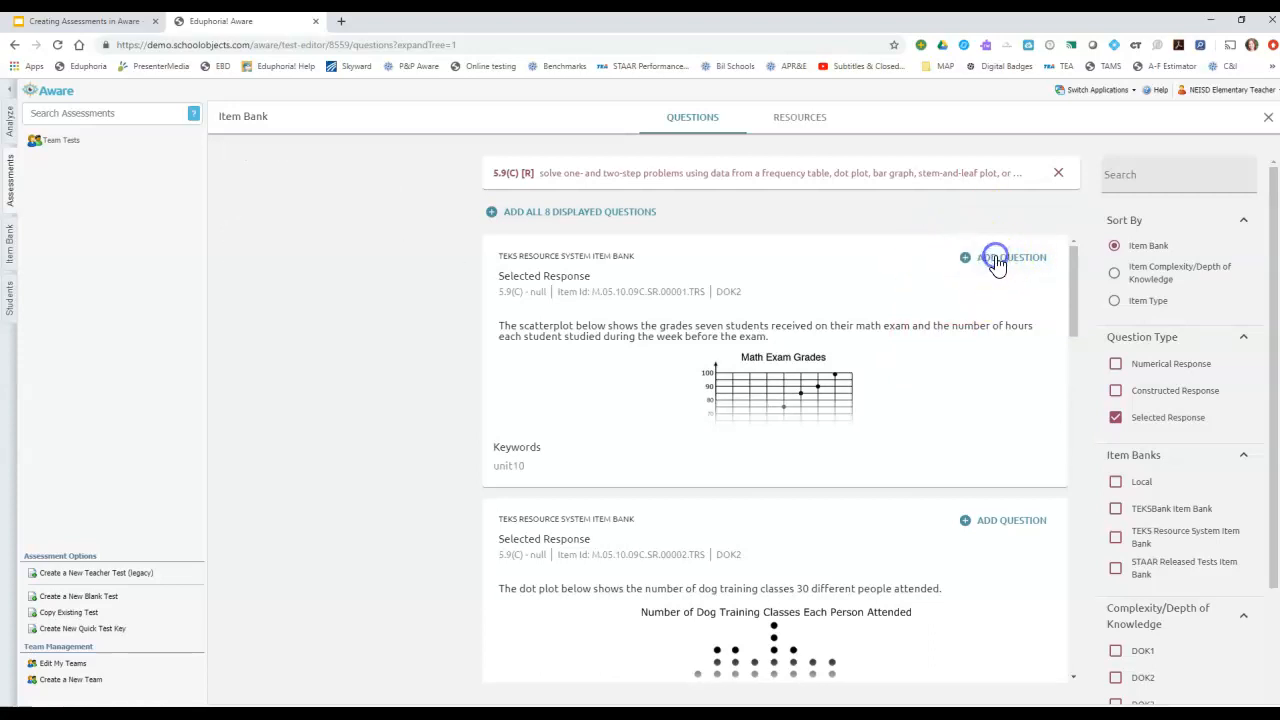
# - Add the dog training dot plot, Selma's water stem-and-leaf plot and the Pencils scatterplot questions to the cart
pyautogui.scroll(-2, 992, 392)
pyautogui.click(755, 492)
pyautogui.click(973, 330)
pyautogui.scroll(-2, 967, 549)
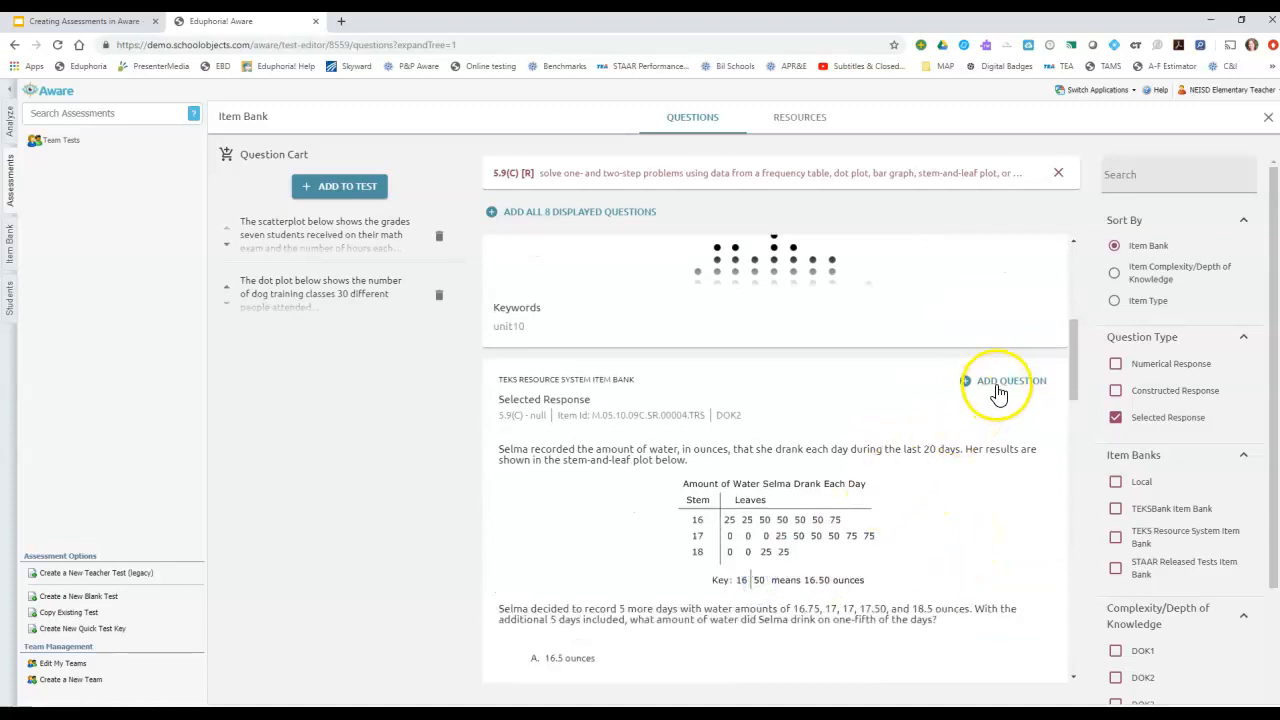
pyautogui.click(996, 382)
pyautogui.scroll(-3, 934, 551)
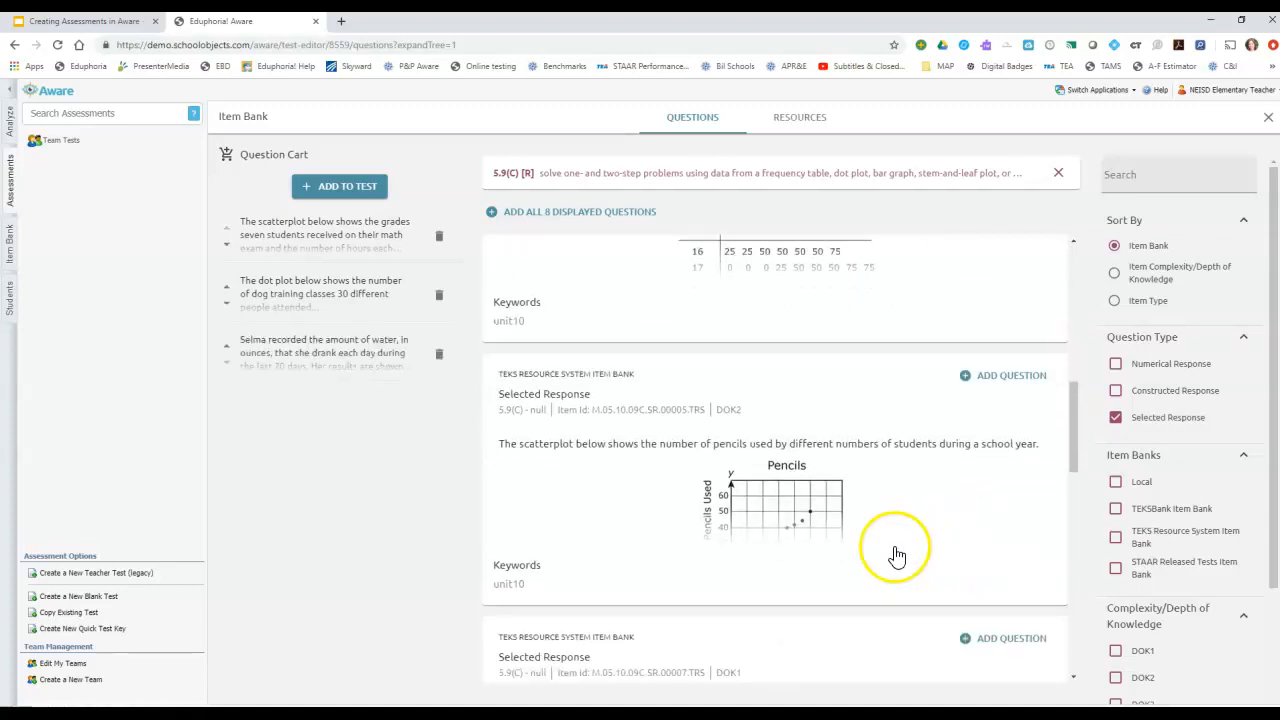
pyautogui.click(993, 375)
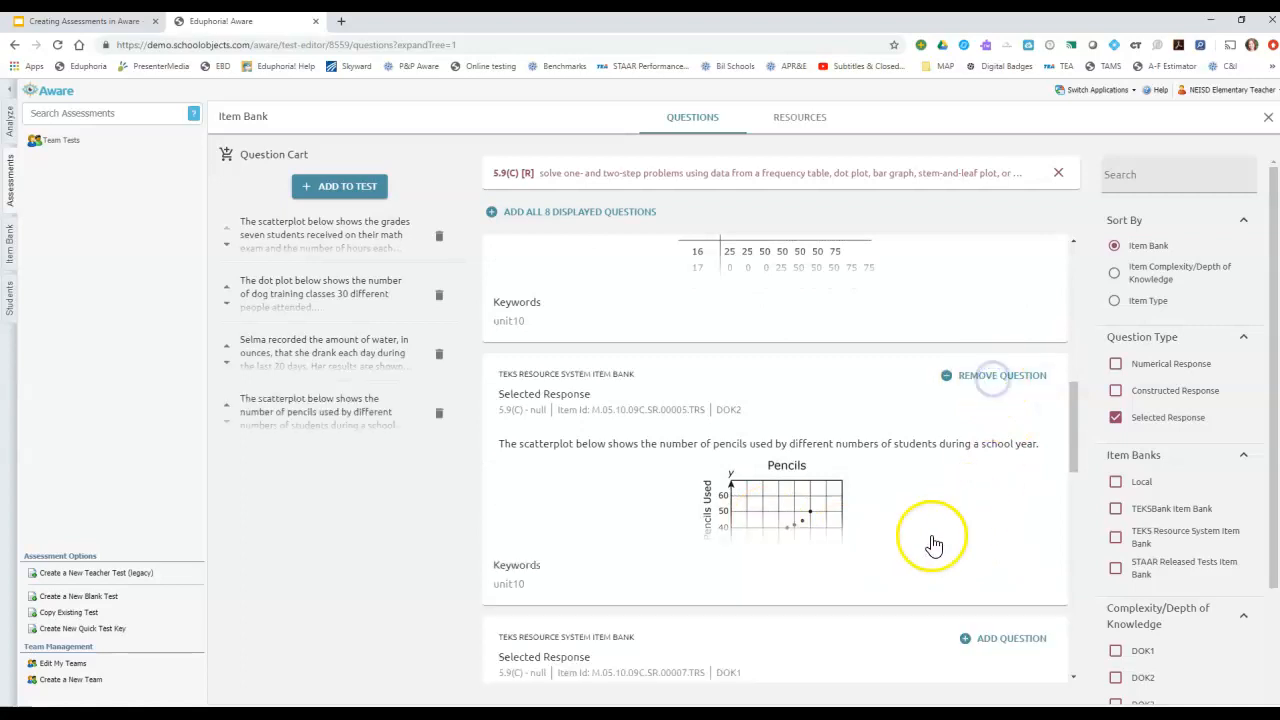
pyautogui.scroll(-2, 915, 555)
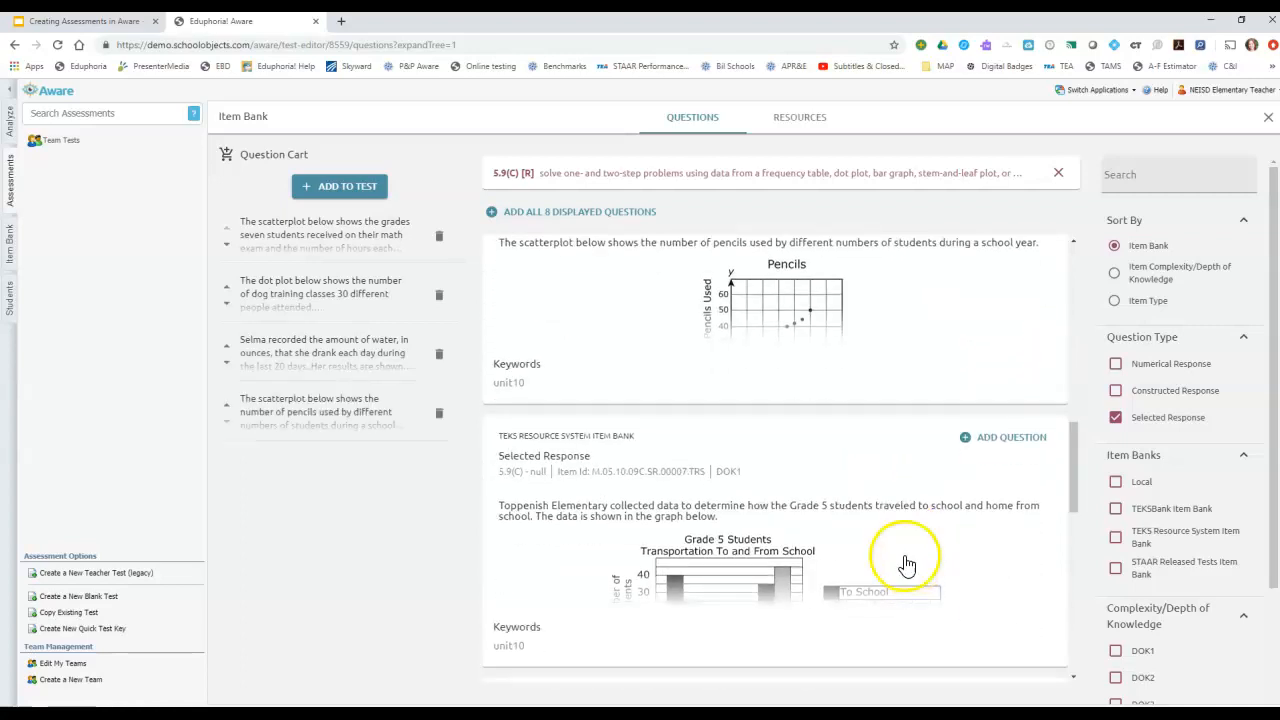
# - Add all 8 displayed questions to the cart and remove the Pencils scatterplot question from it
pyautogui.click(522, 214)
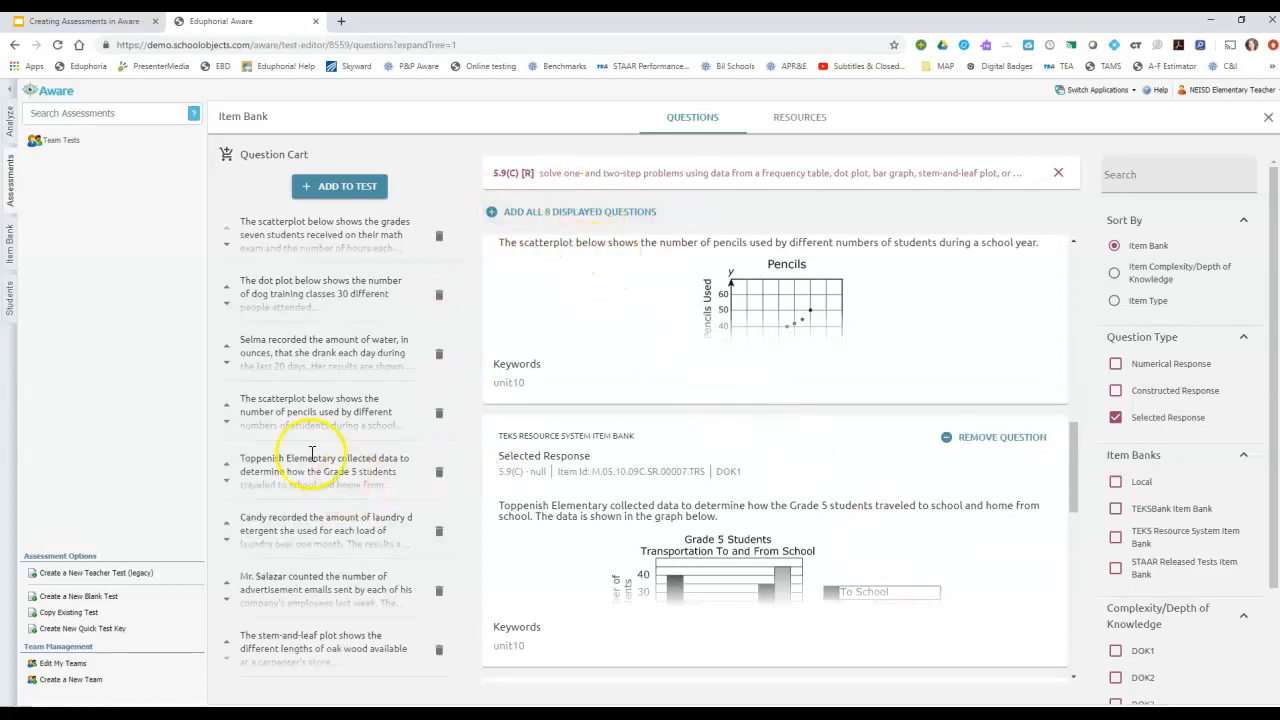
pyautogui.moveTo(265, 423)
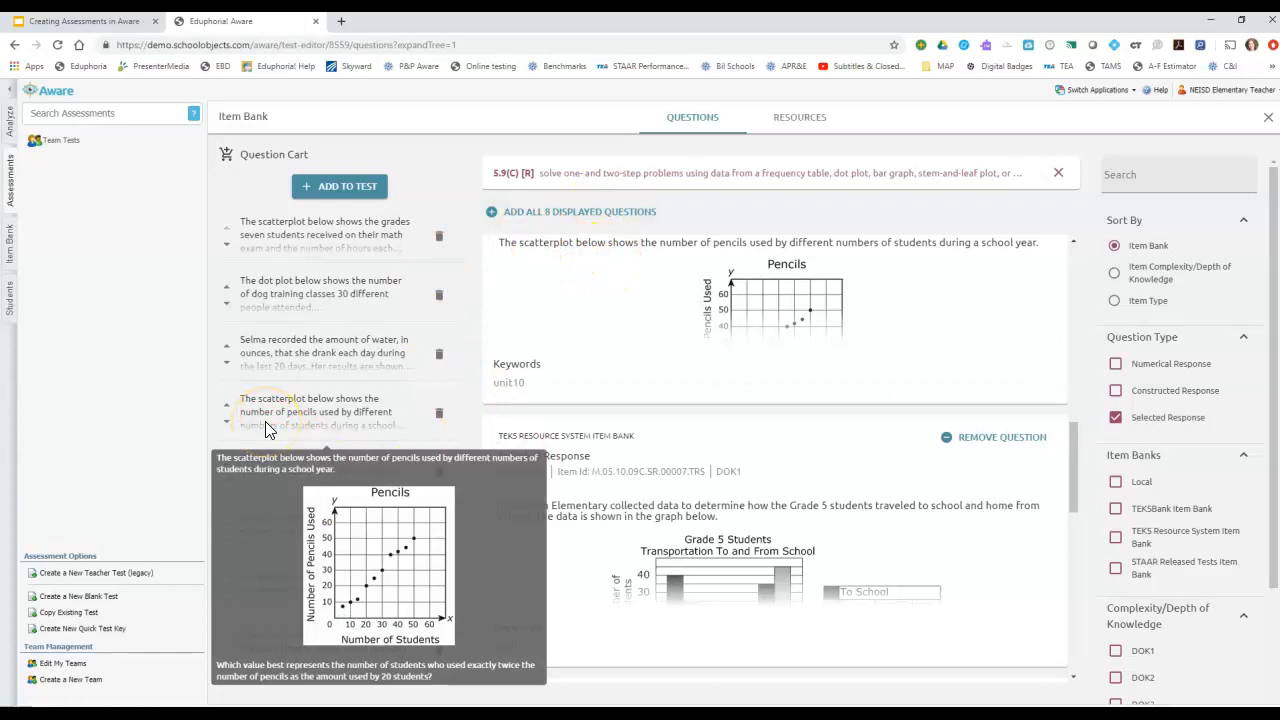
pyautogui.click(439, 413)
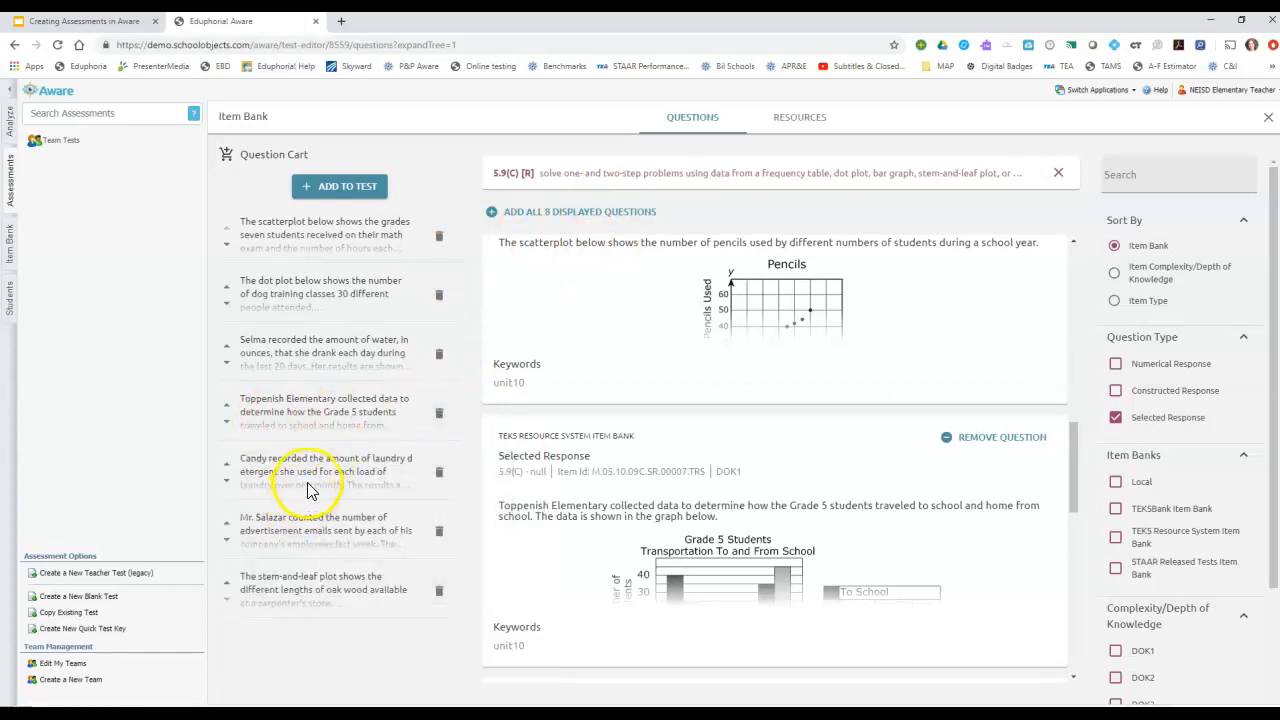
# - Remove the oak wood stem-and-leaf question from the cart and add the remaining cart questions to the test
pyautogui.moveTo(307, 482)
pyautogui.moveTo(321, 537)
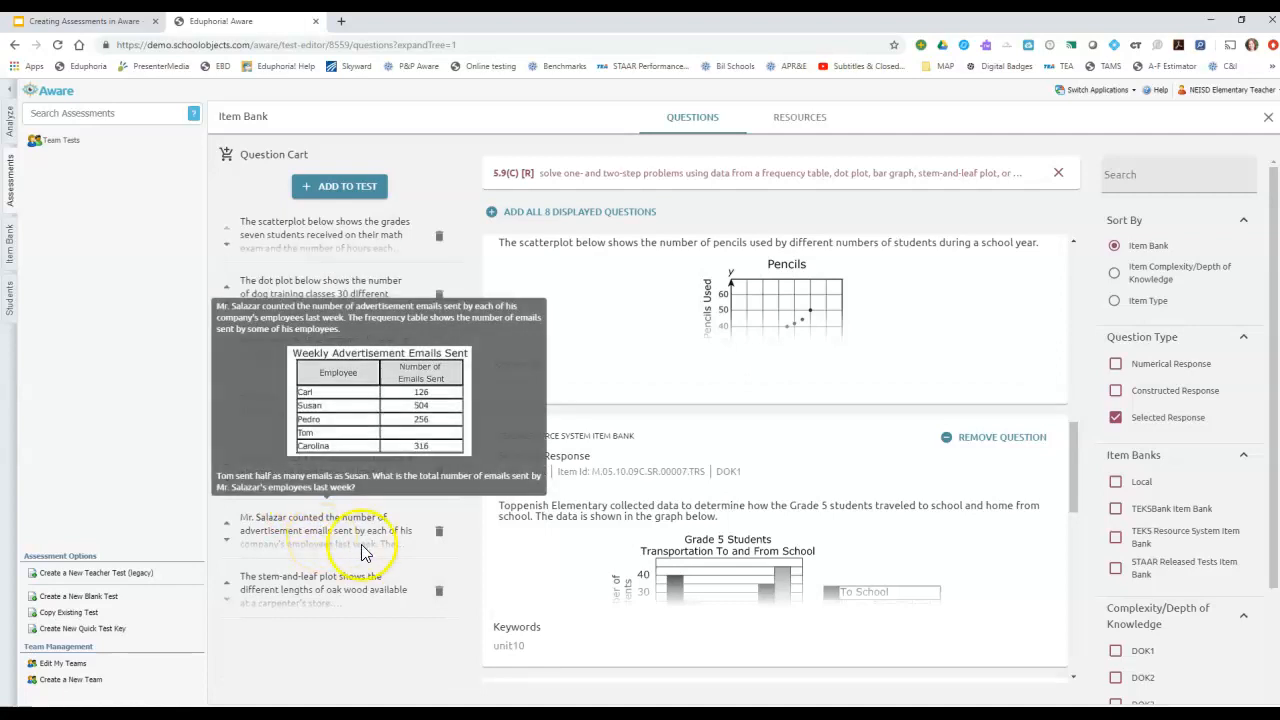
pyautogui.click(441, 597)
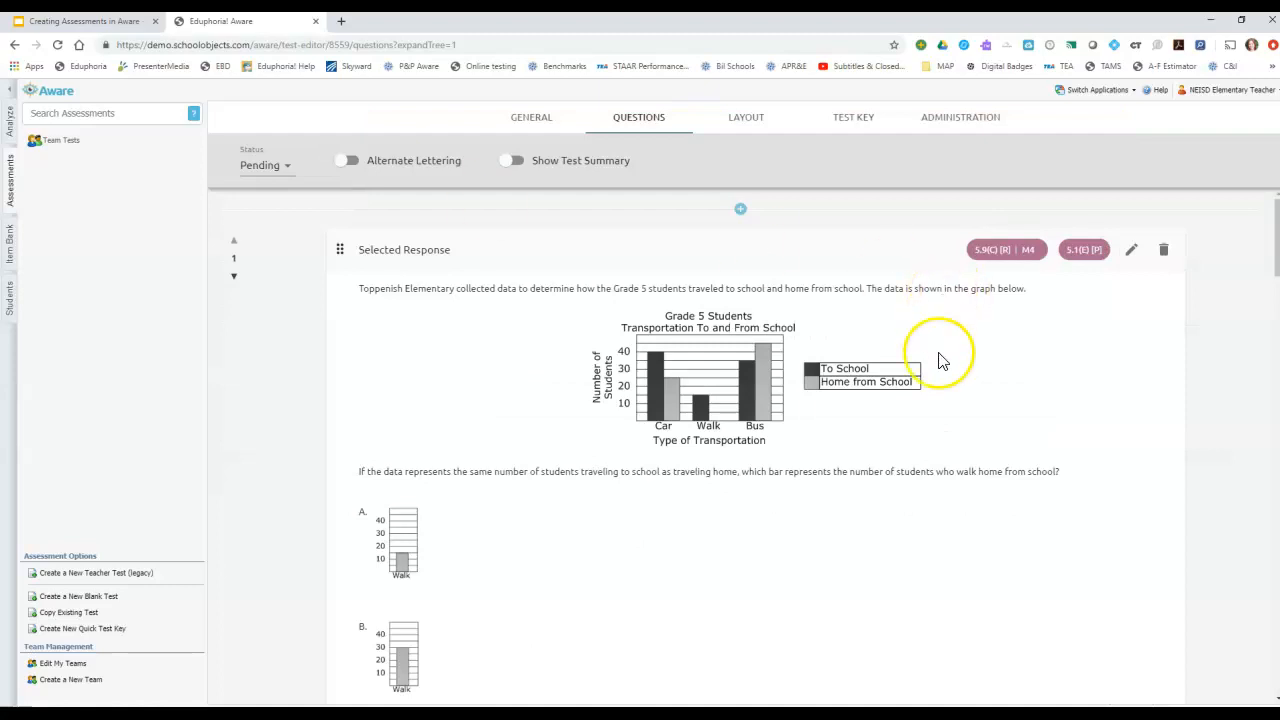
# - Look over the added test questions and open the first one, about Grade 5 student transportation, for editing
pyautogui.scroll(-3, 940, 462)
pyautogui.scroll(-8, 940, 462)
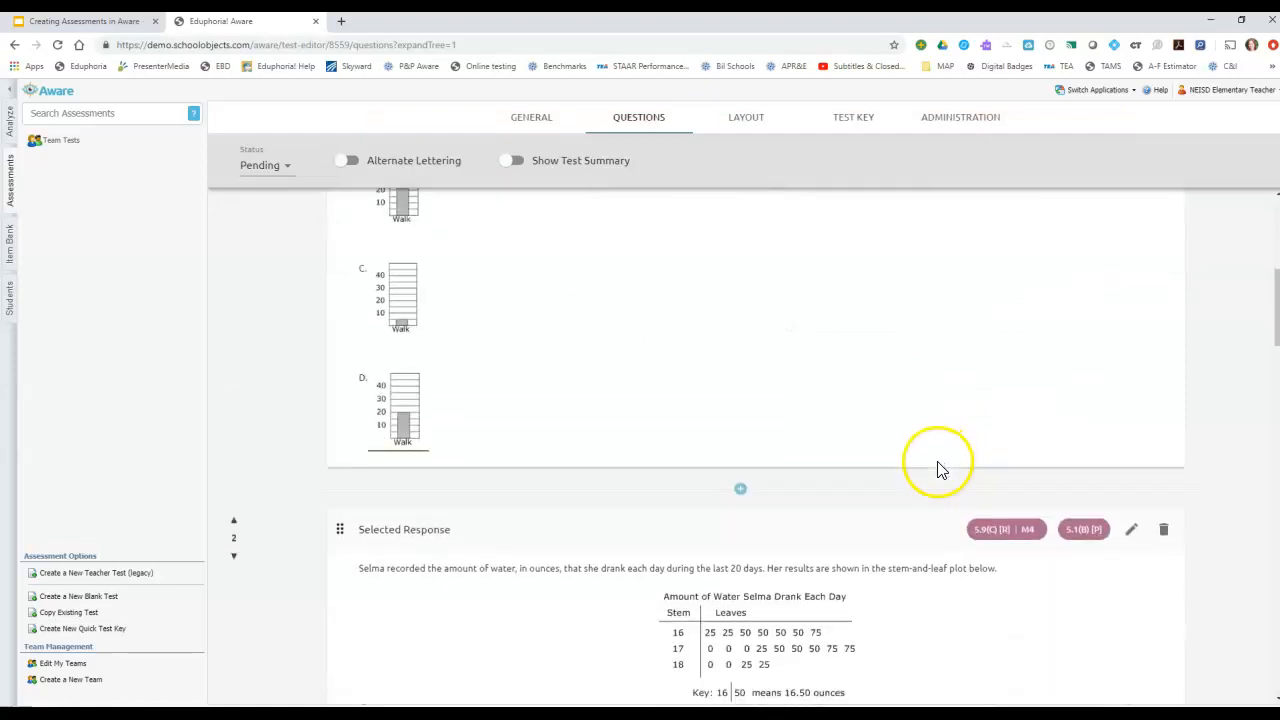
pyautogui.scroll(11, 968, 560)
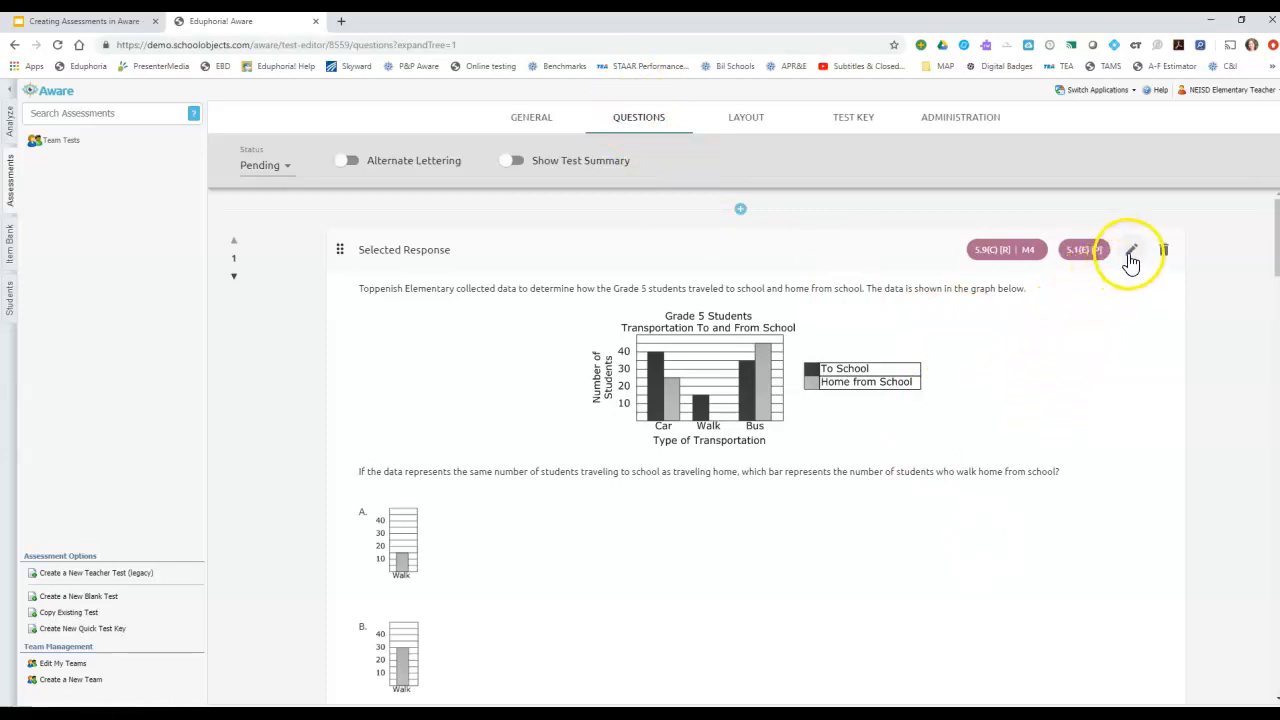
pyautogui.click(1130, 252)
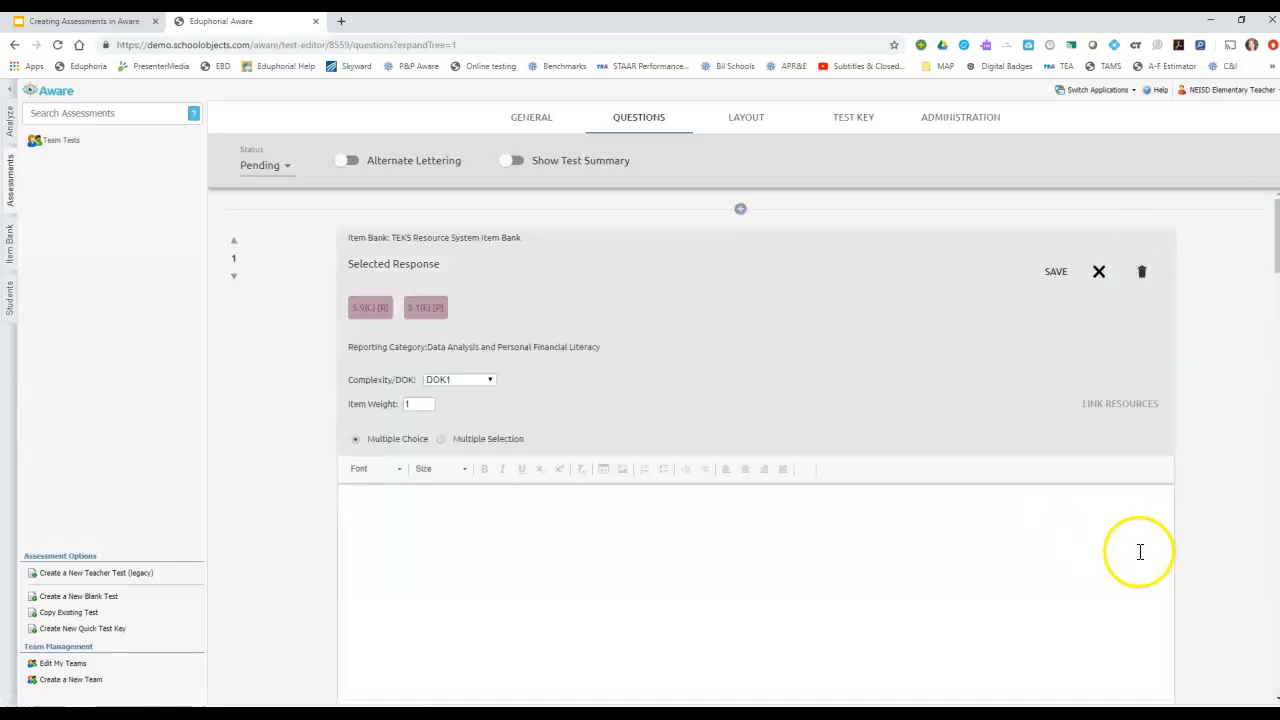
pyautogui.scroll(-2, 1110, 560)
# - Insert the word "type" after "traveling home" in the sentence below the transportation graph
pyautogui.click(826, 432)
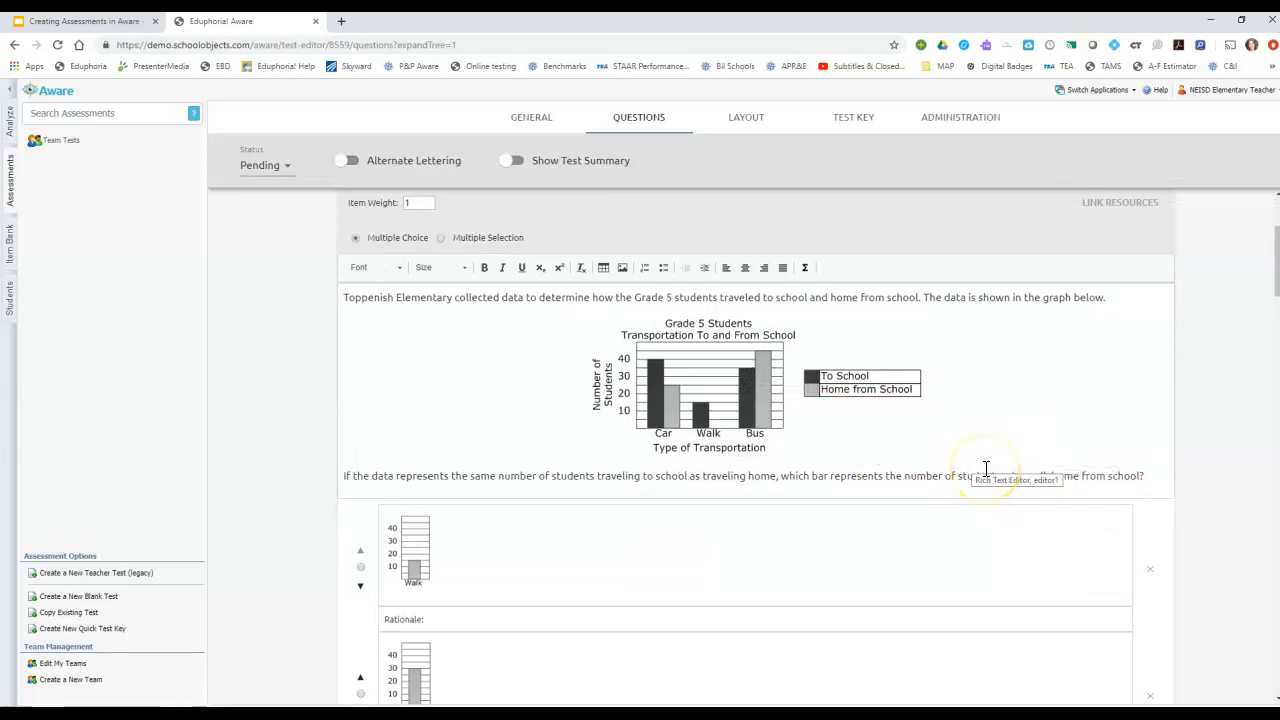
pyautogui.click(843, 478)
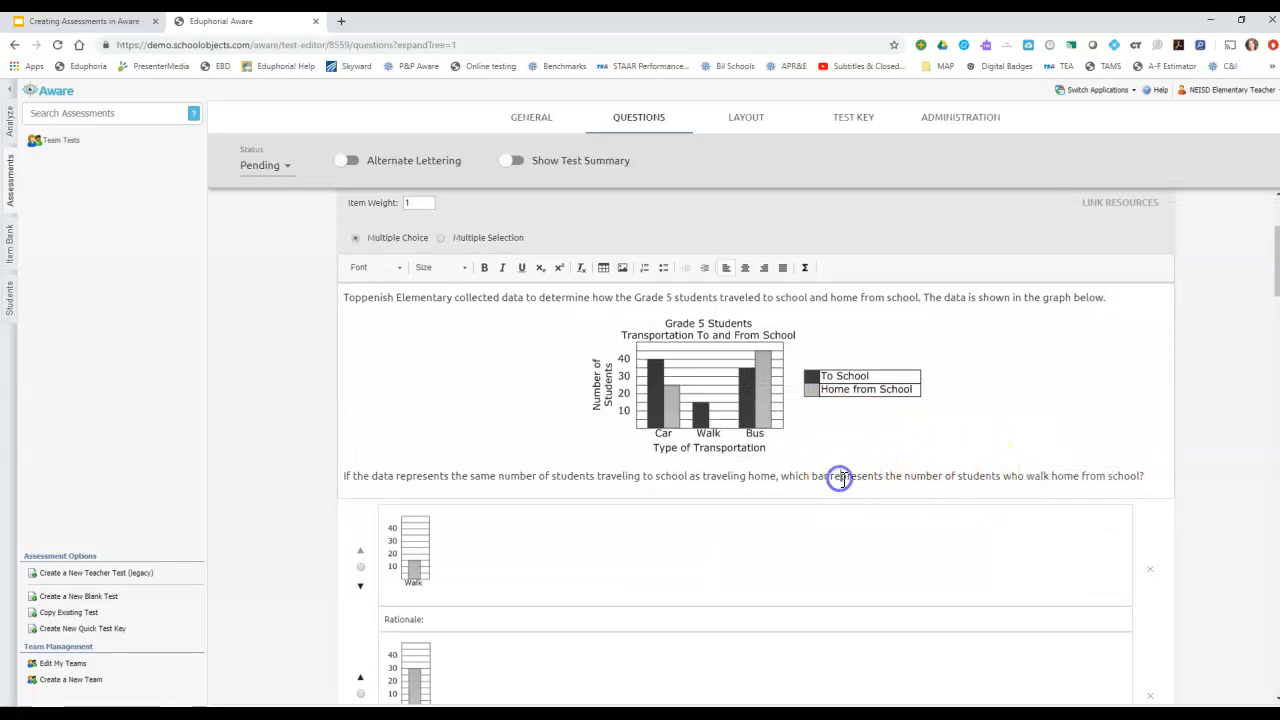
pyautogui.write('typwebsdfihkjef')
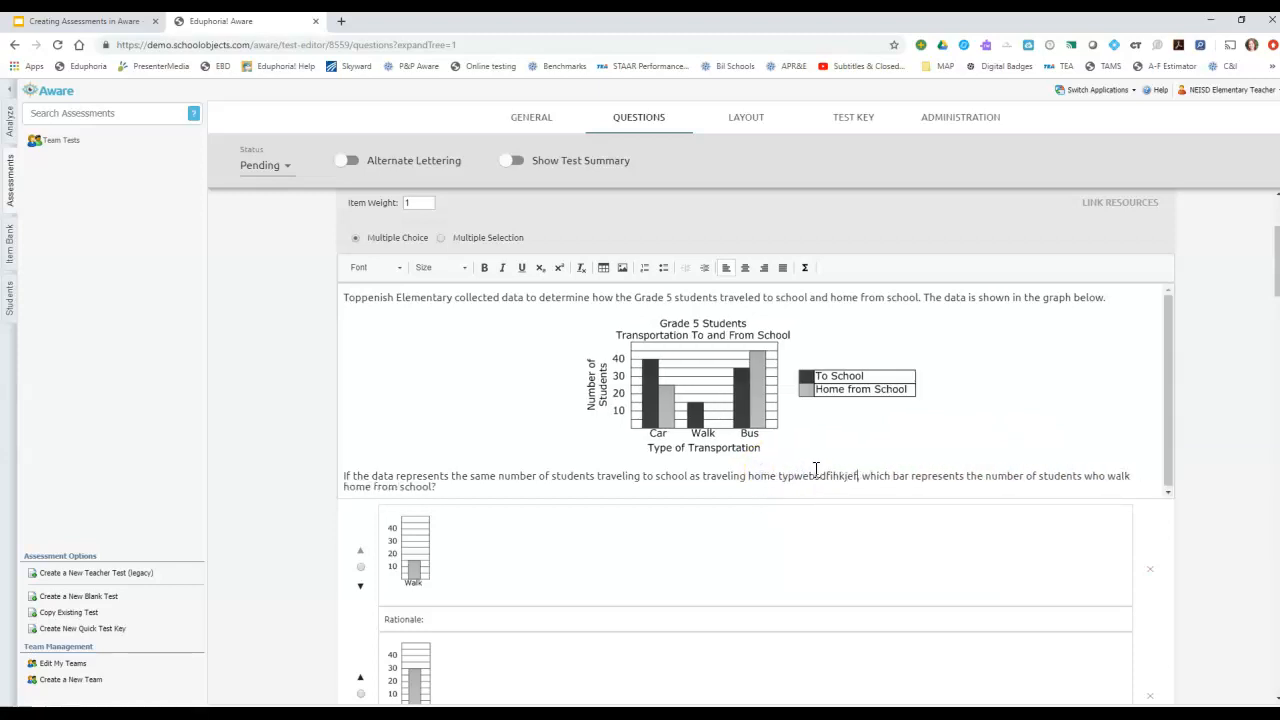
pyautogui.press('BackSpace')
pyautogui.press('BackSpace')
pyautogui.press('BackSpace')
pyautogui.press('BackSpace')
pyautogui.press('BackSpace')
pyautogui.press('BackSpace')
pyautogui.press('BackSpace')
pyautogui.press('BackSpace')
pyautogui.press('BackSpace')
pyautogui.press('BackSpace')
pyautogui.press('BackSpace')
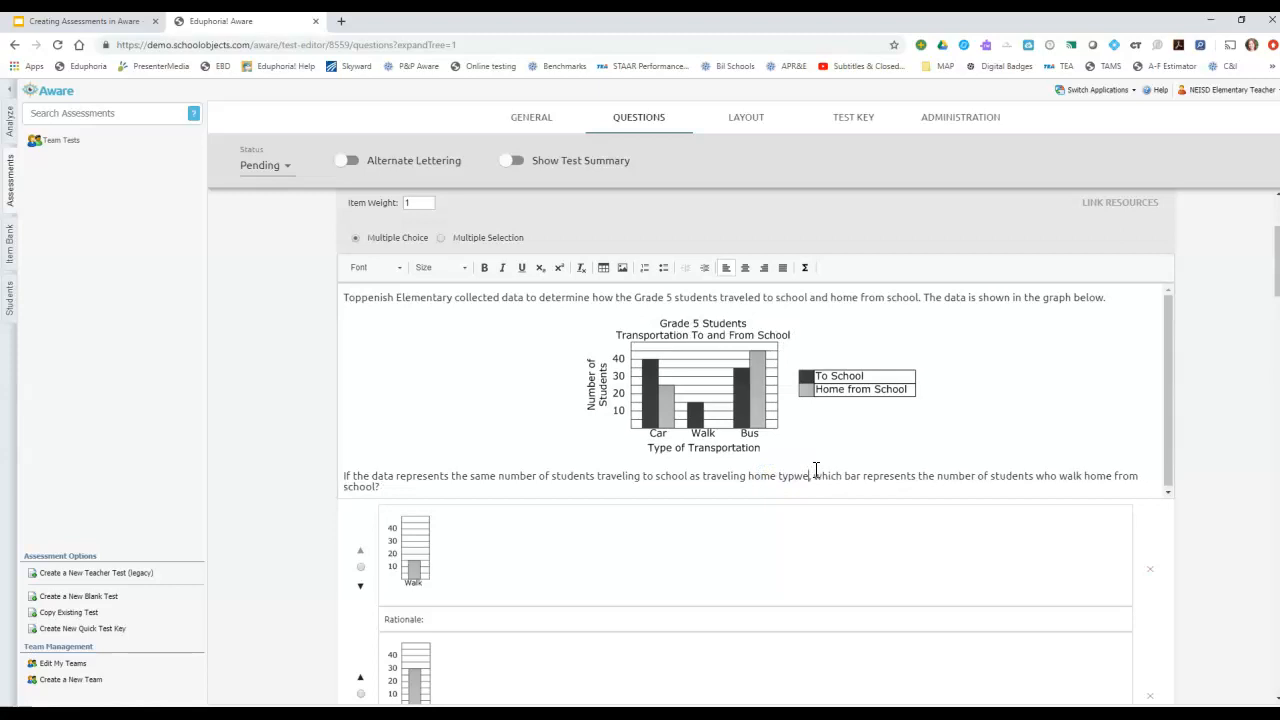
pyautogui.press('BackSpace')
pyautogui.write('e')
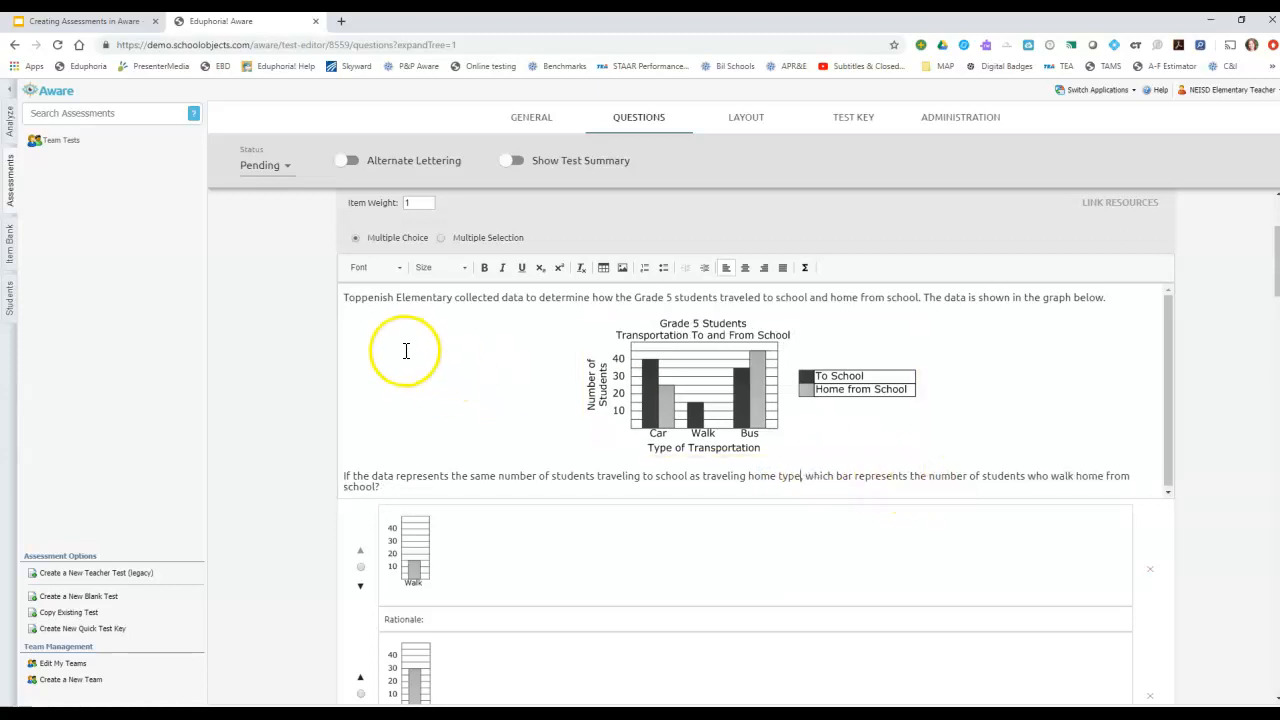
# - Replace the school name "Toppenish" with "Topper" at the start of the question text
pyautogui.moveTo(391, 298); pyautogui.dragTo(324, 300)
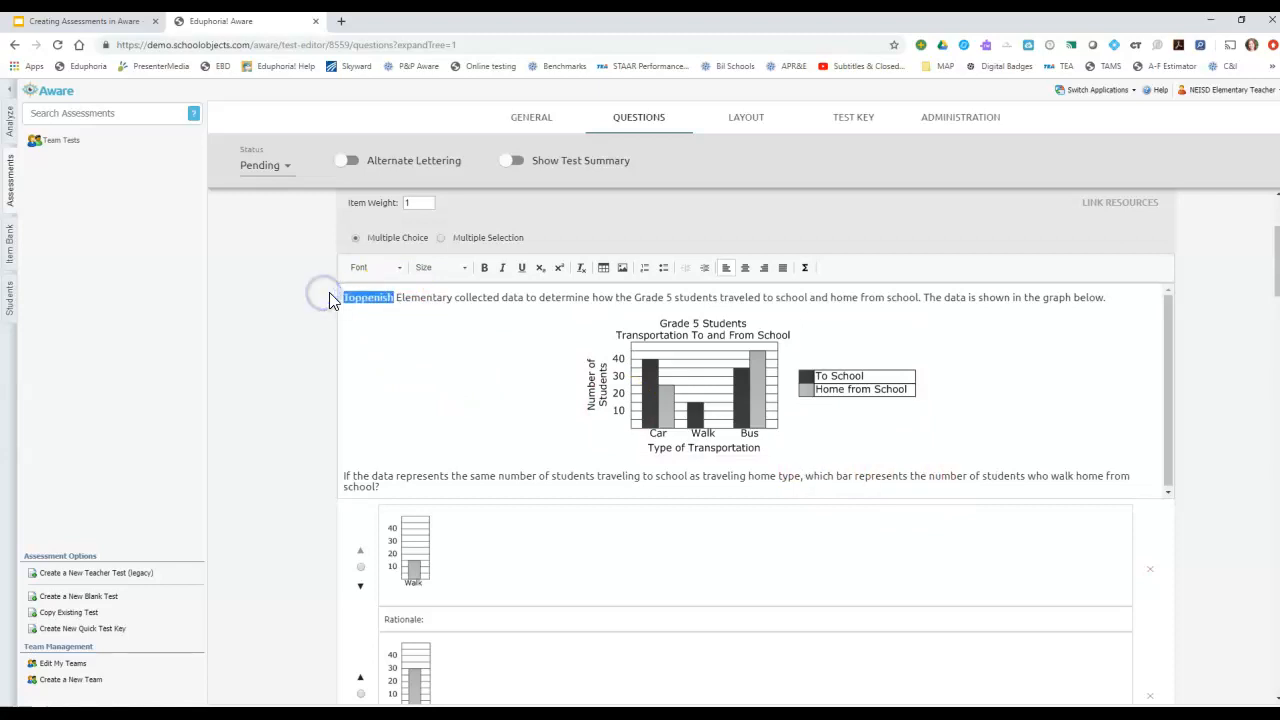
pyautogui.press('BackSpace')
pyautogui.write('Topper')
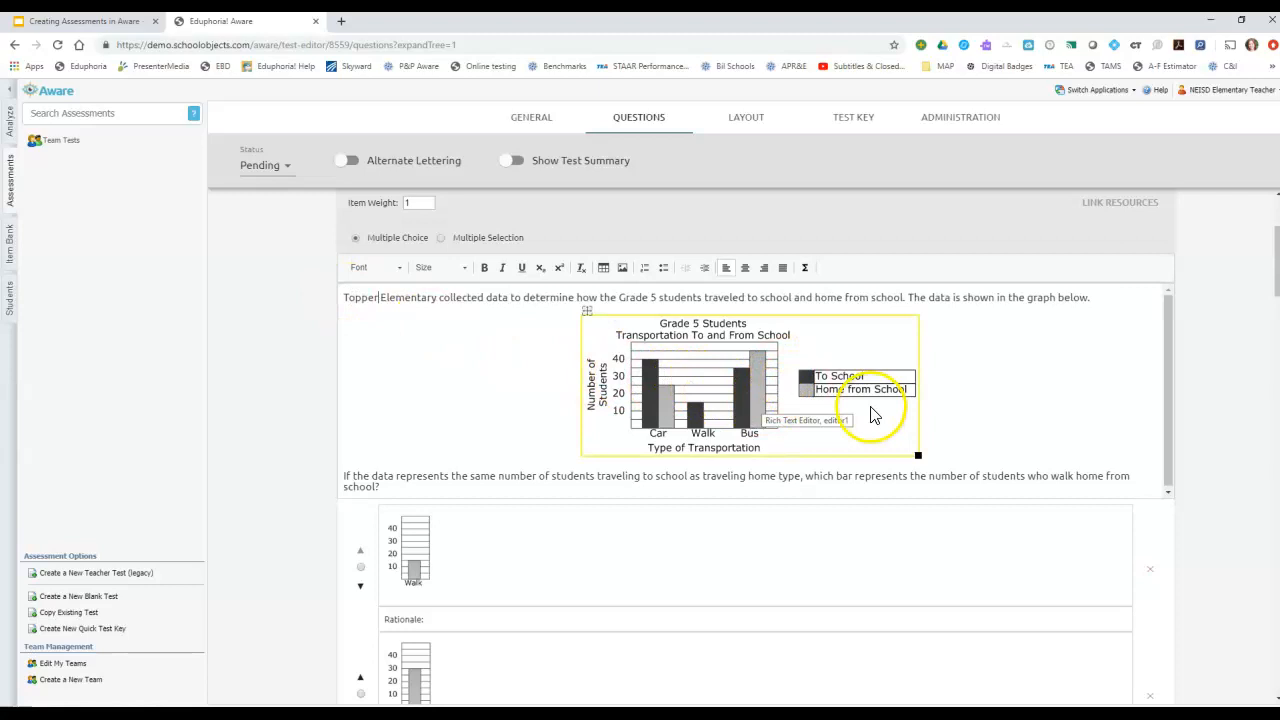
pyautogui.click(764, 339)
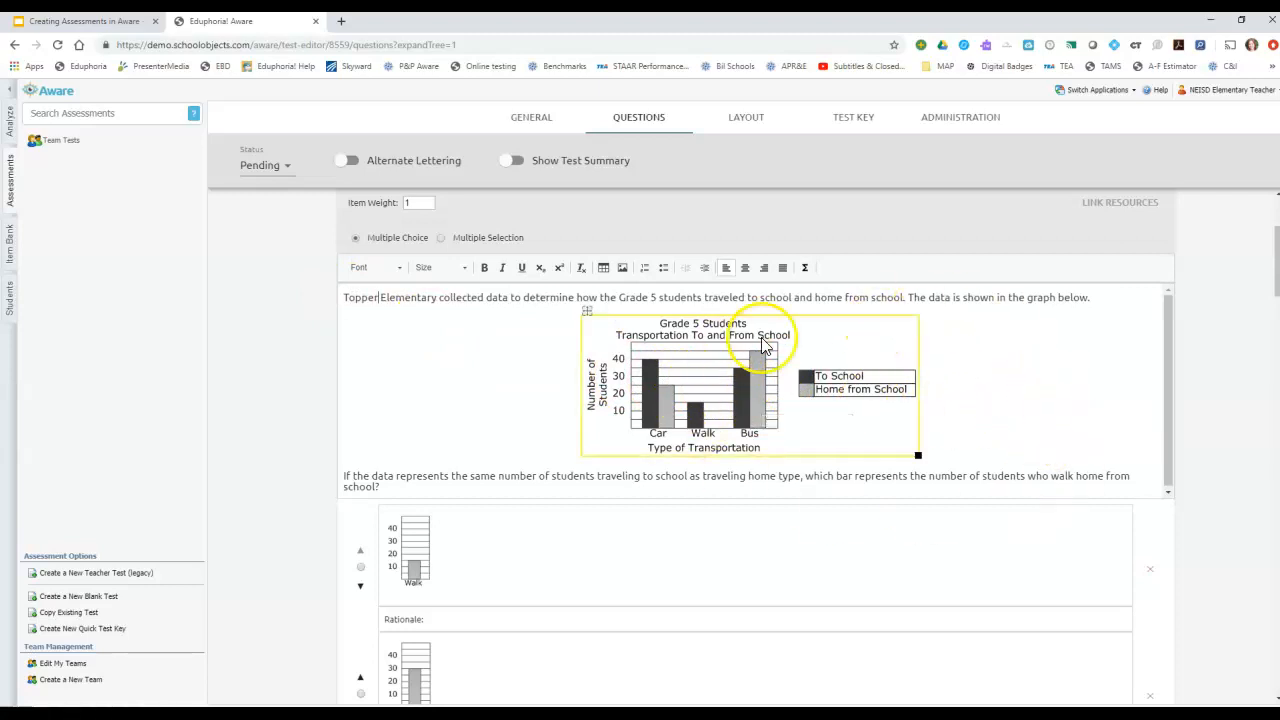
# - Insert a blank line above the transportation graph and another one before the sentence beneath it
pyautogui.click(1100, 300)
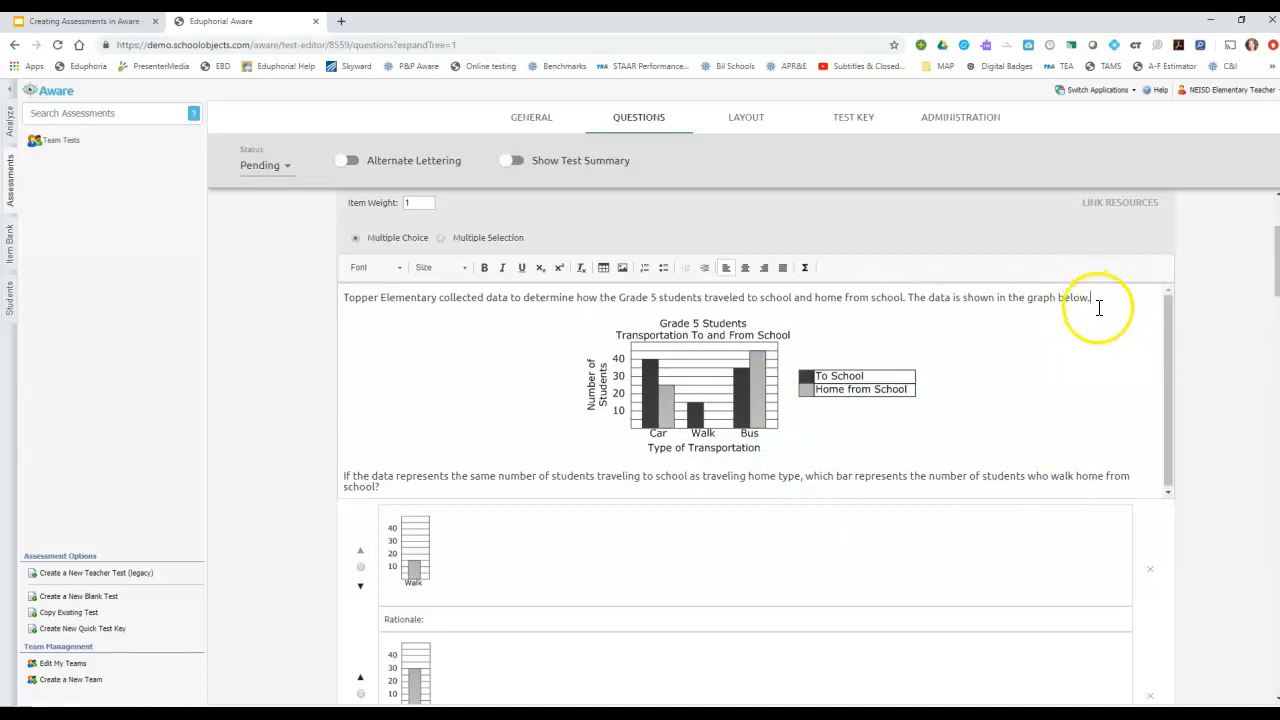
pyautogui.press('Return')
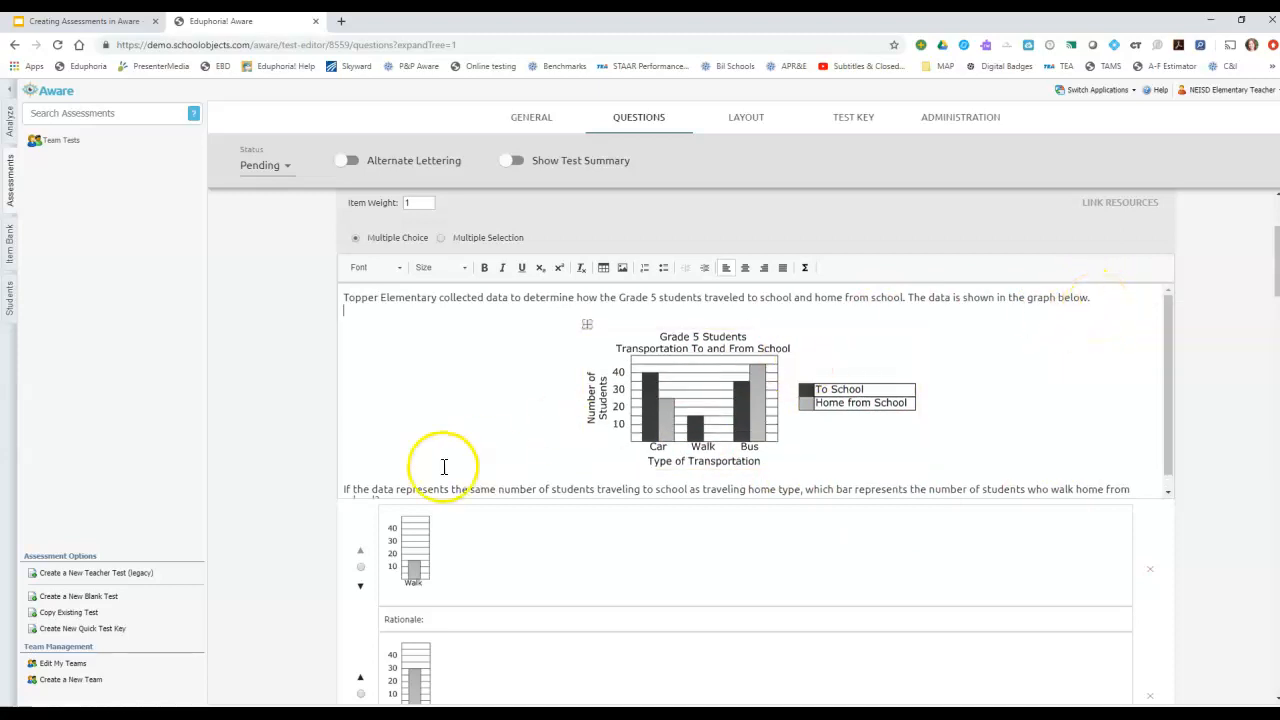
pyautogui.click(344, 482)
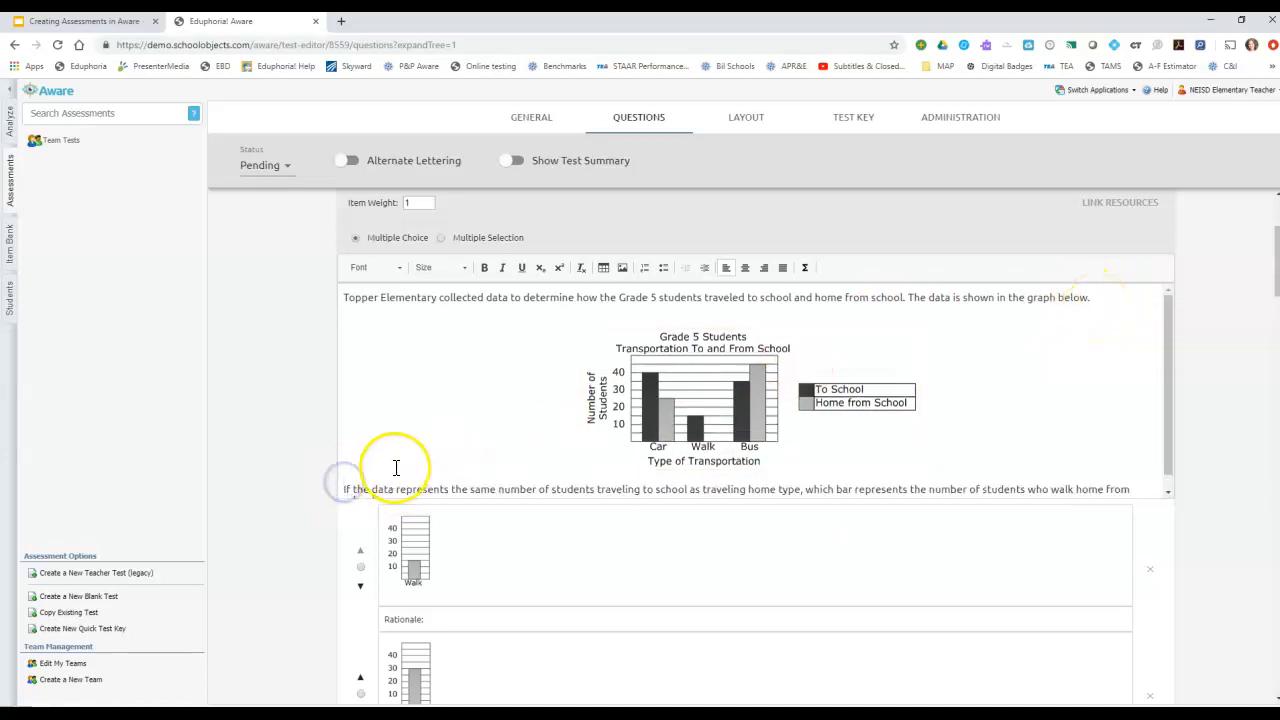
pyautogui.press('Return')
pyautogui.scroll(-1, 984, 473)
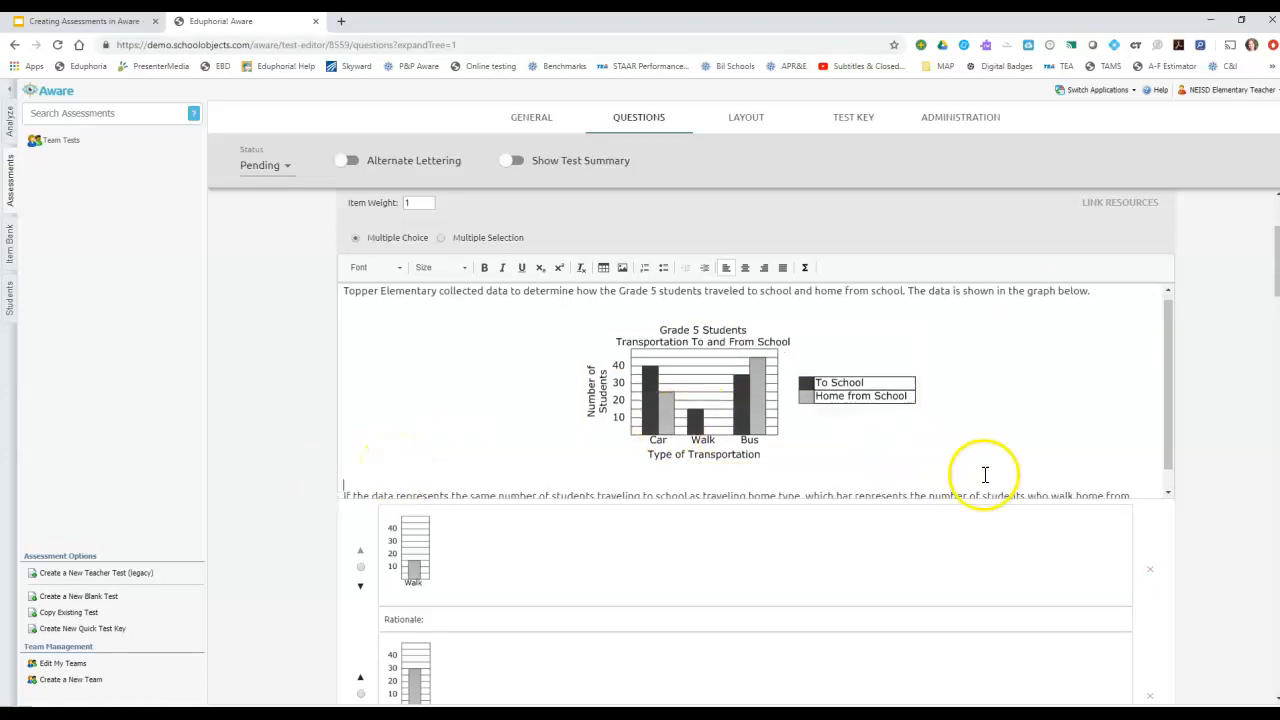
pyautogui.moveTo(1172, 440); pyautogui.dragTo(1181, 474)
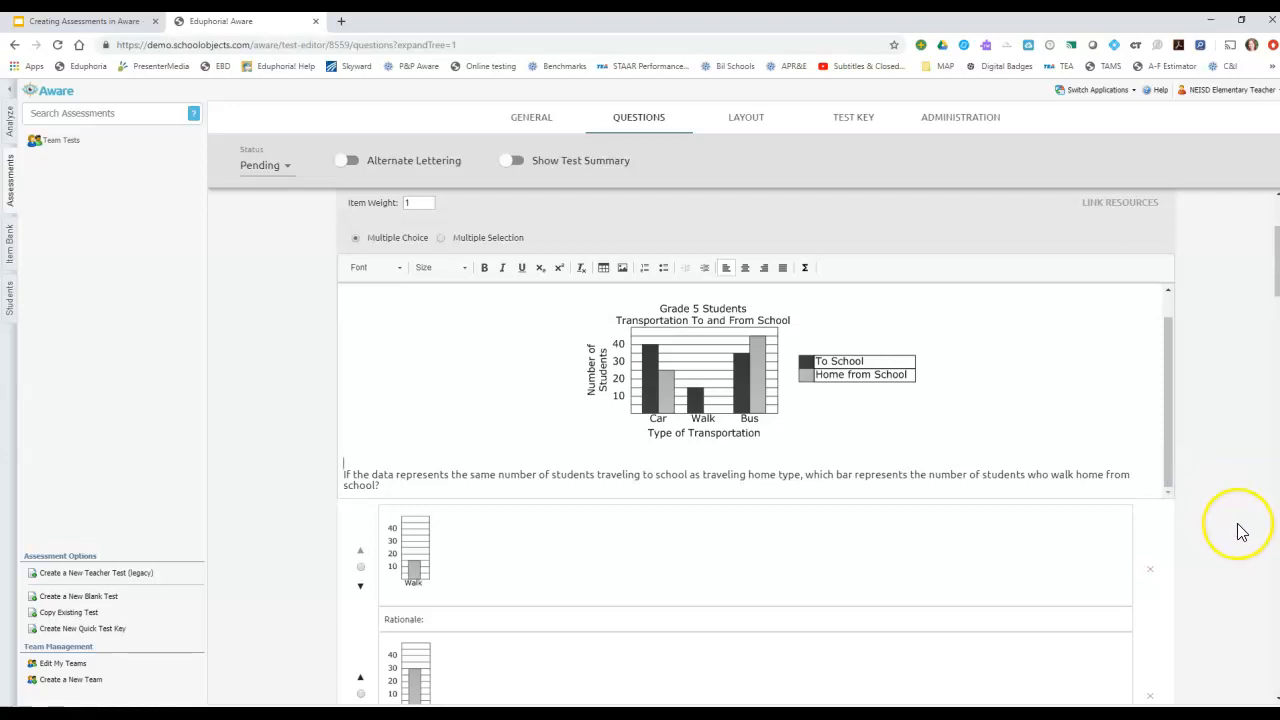
# - Move the last answer choice, the correct bar at 20, up one position in the response list
pyautogui.scroll(-5, 1237, 528)
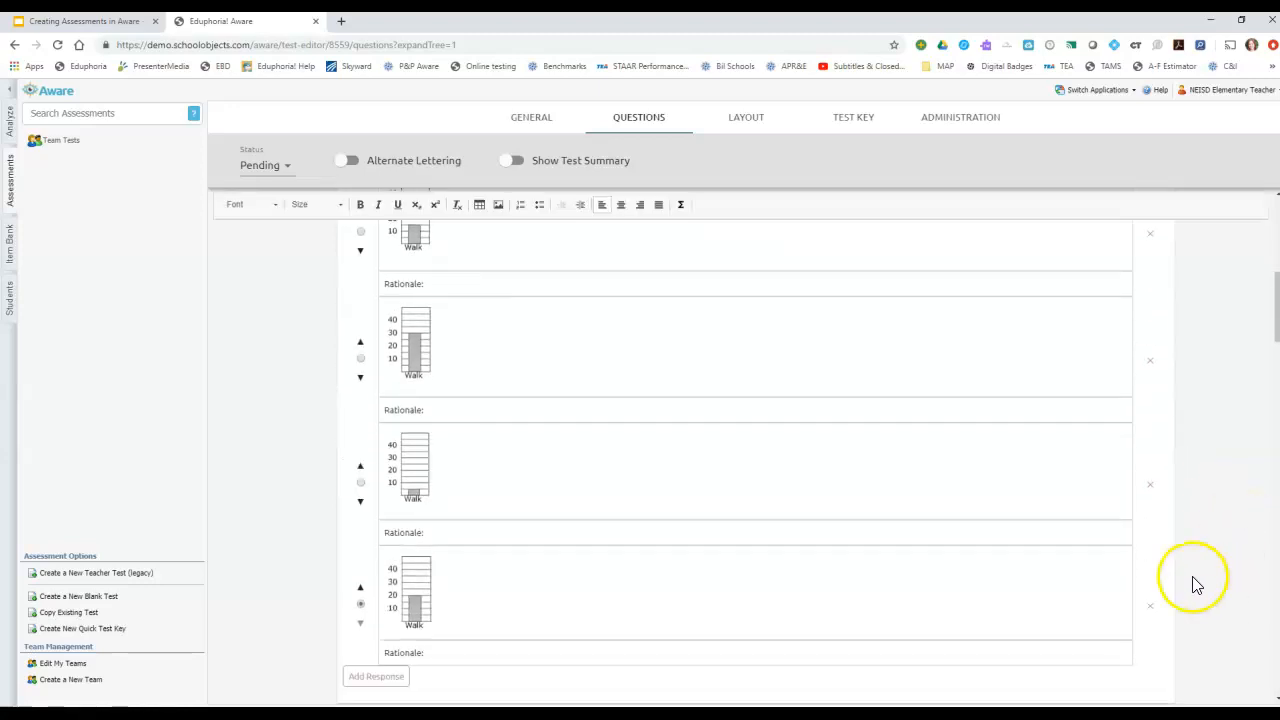
pyautogui.scroll(-1, 1232, 588)
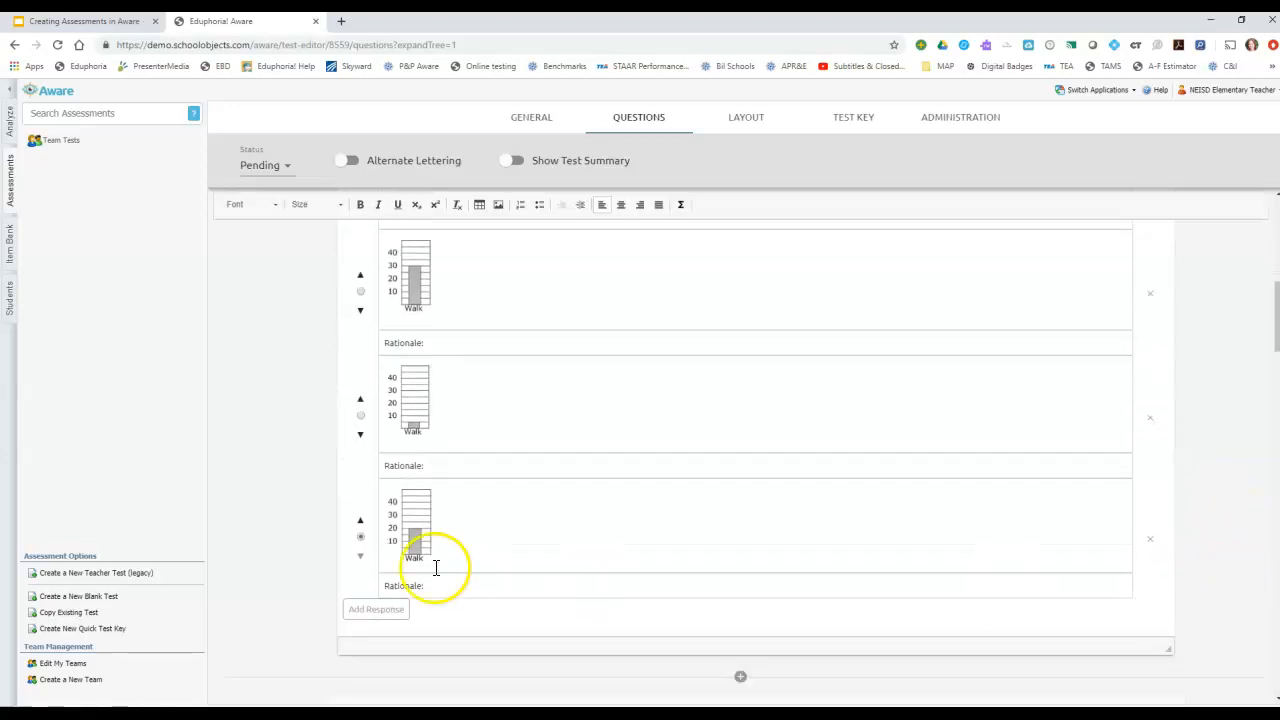
pyautogui.click(361, 524)
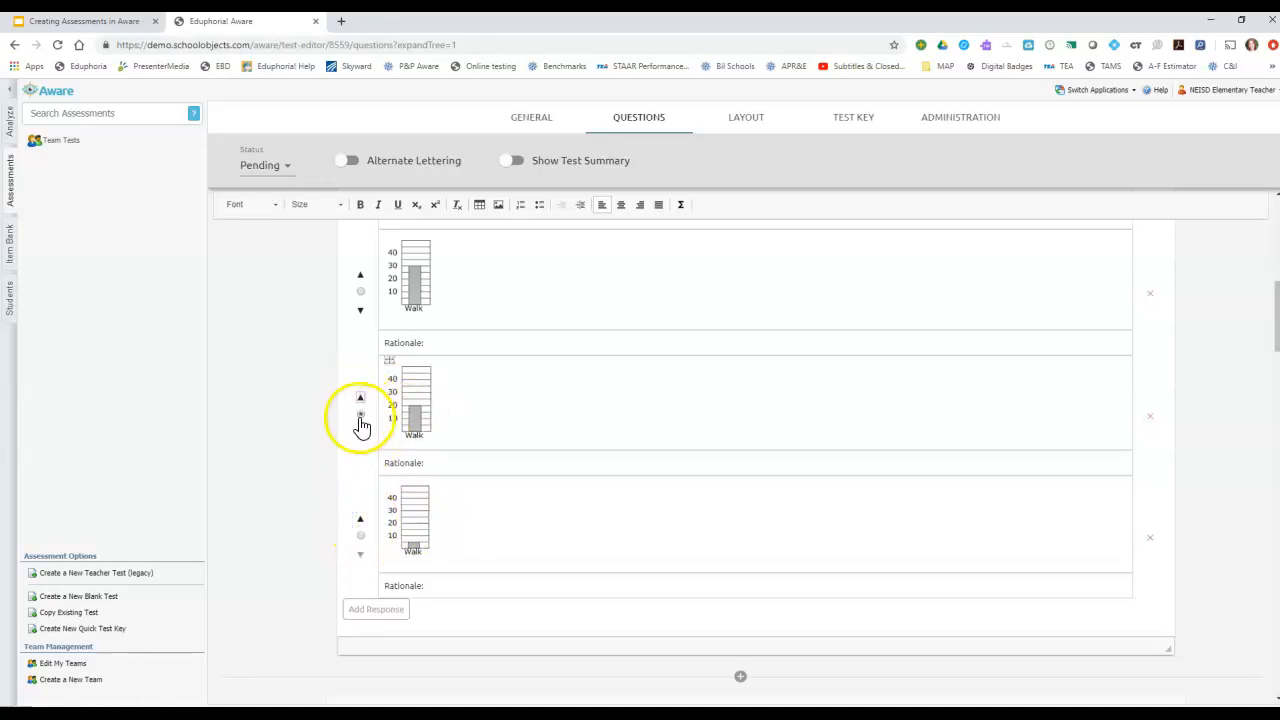
# - Move the correct answer choice, the bar at 20, up one more position so it becomes the second response
pyautogui.click(361, 398)
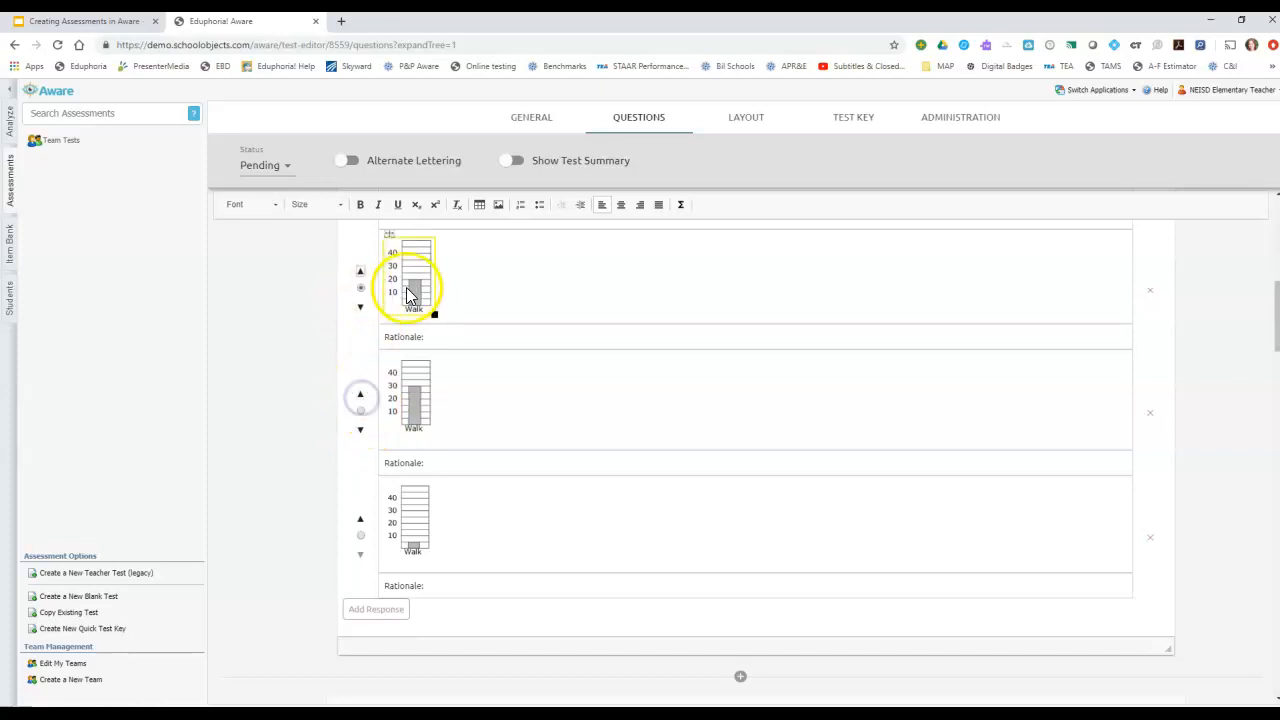
pyautogui.scroll(2, 363, 409)
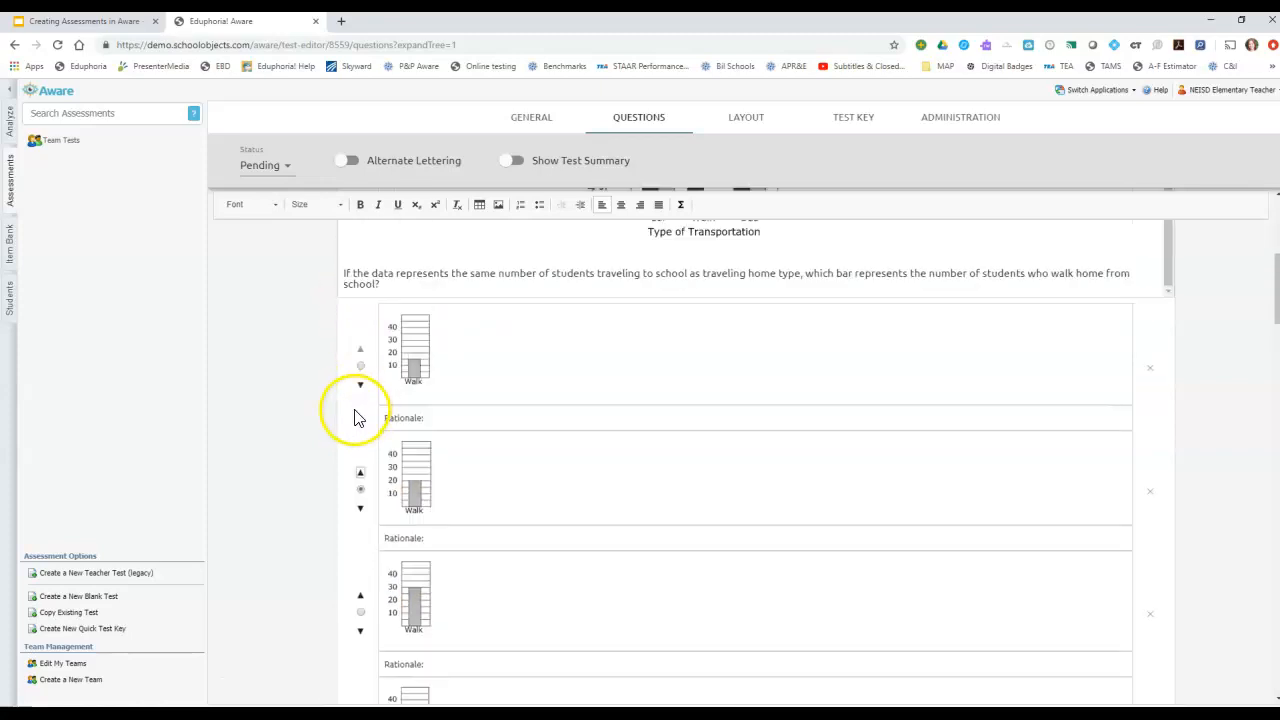
pyautogui.scroll(-1, 345, 545)
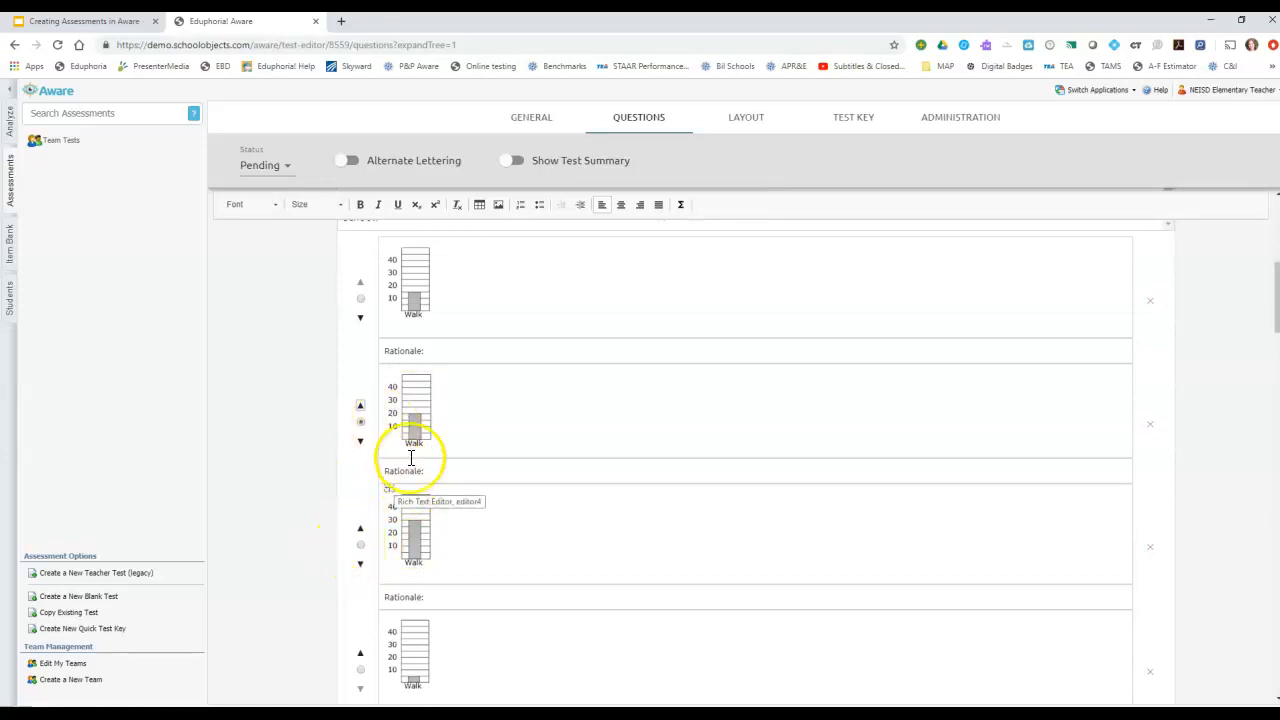
pyautogui.click(414, 423)
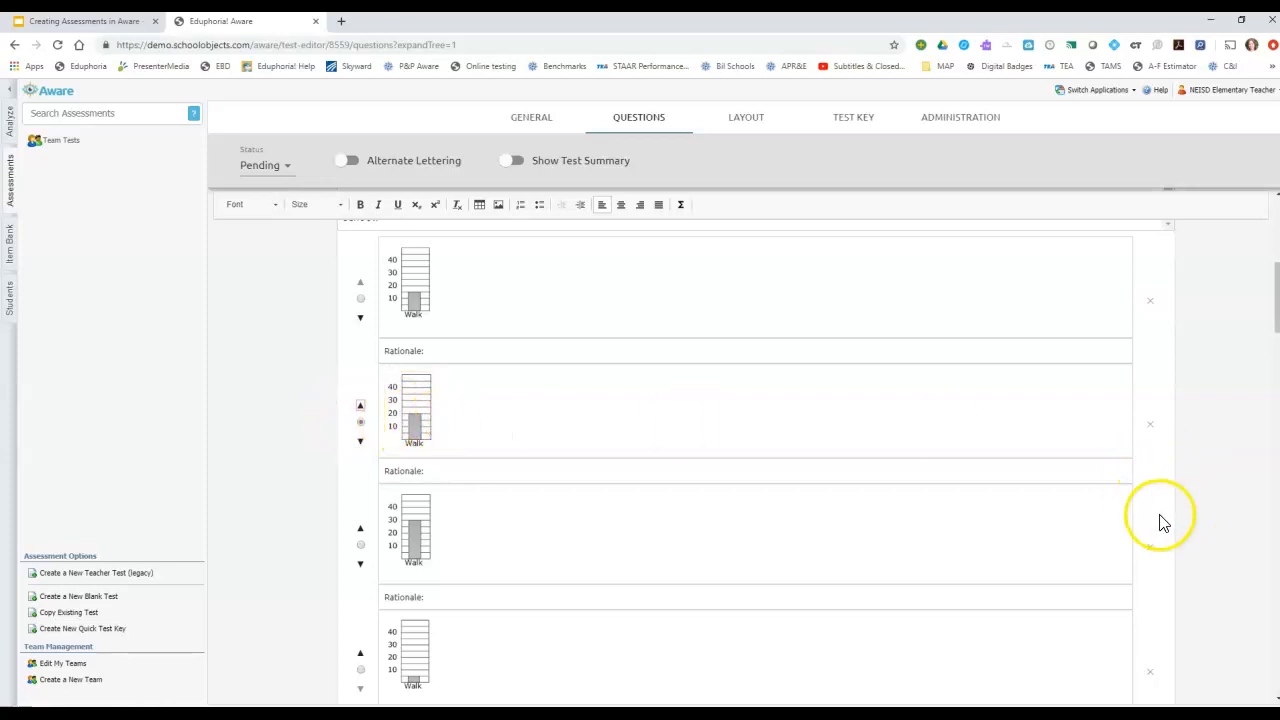
# - Save the edits made to question 1, the transportation graph item
pyautogui.scroll(3, 1160, 520)
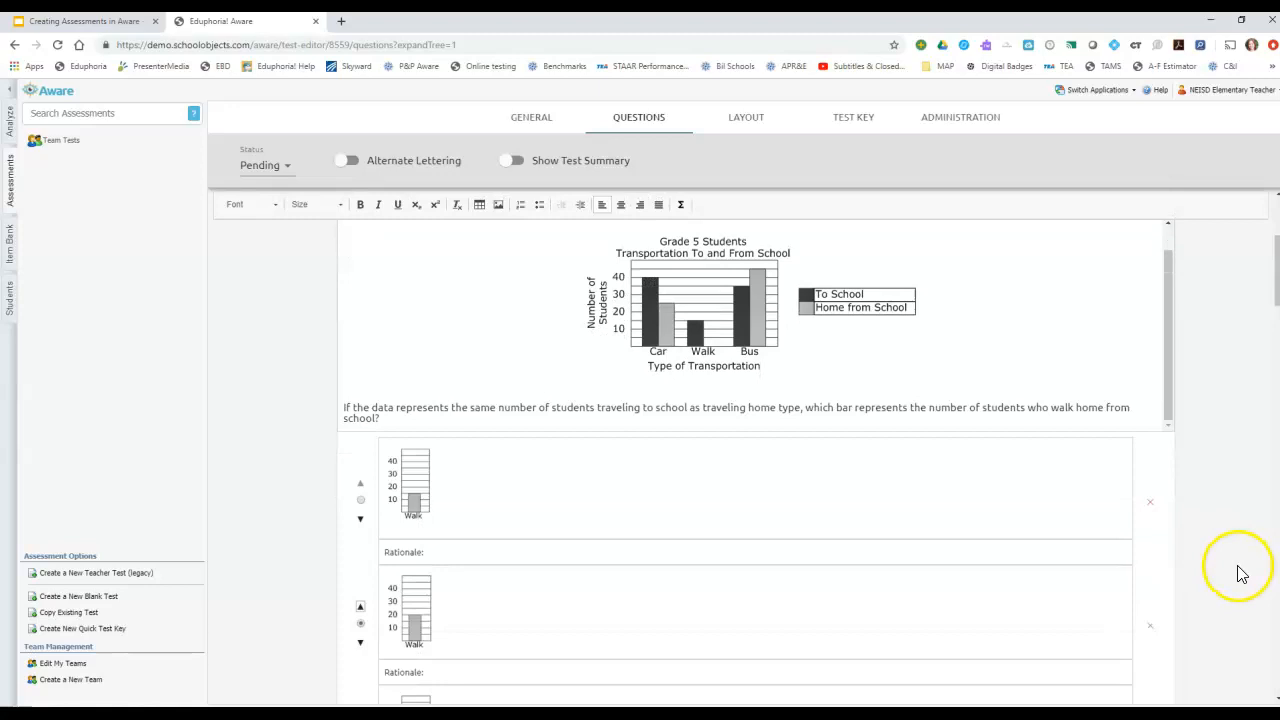
pyautogui.scroll(3, 1240, 573)
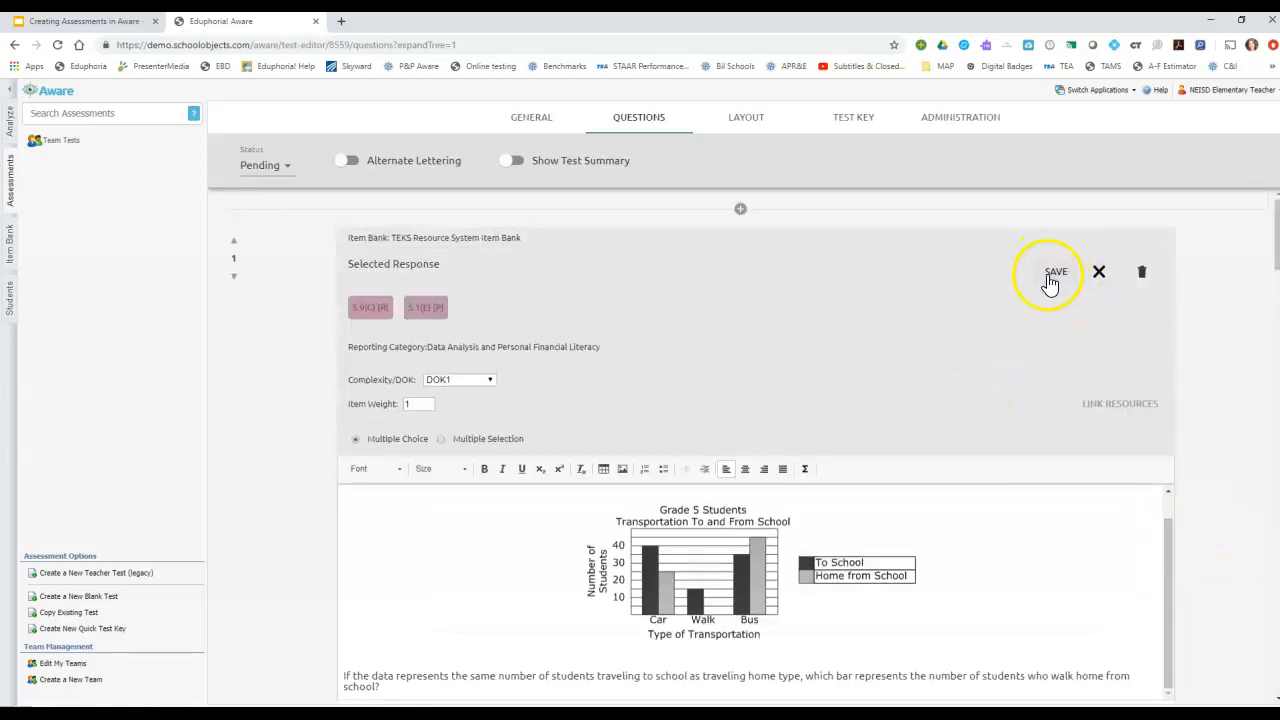
pyautogui.scroll(-5, 1212, 520)
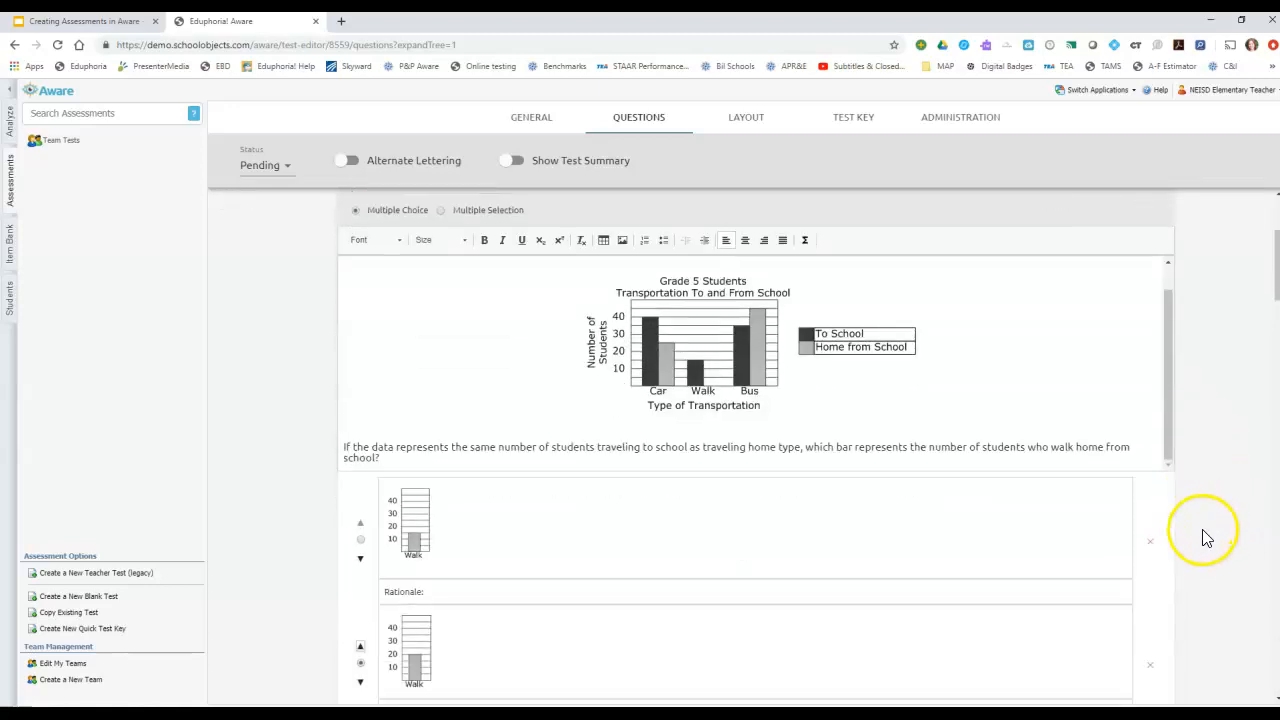
pyautogui.scroll(-4, 1205, 550)
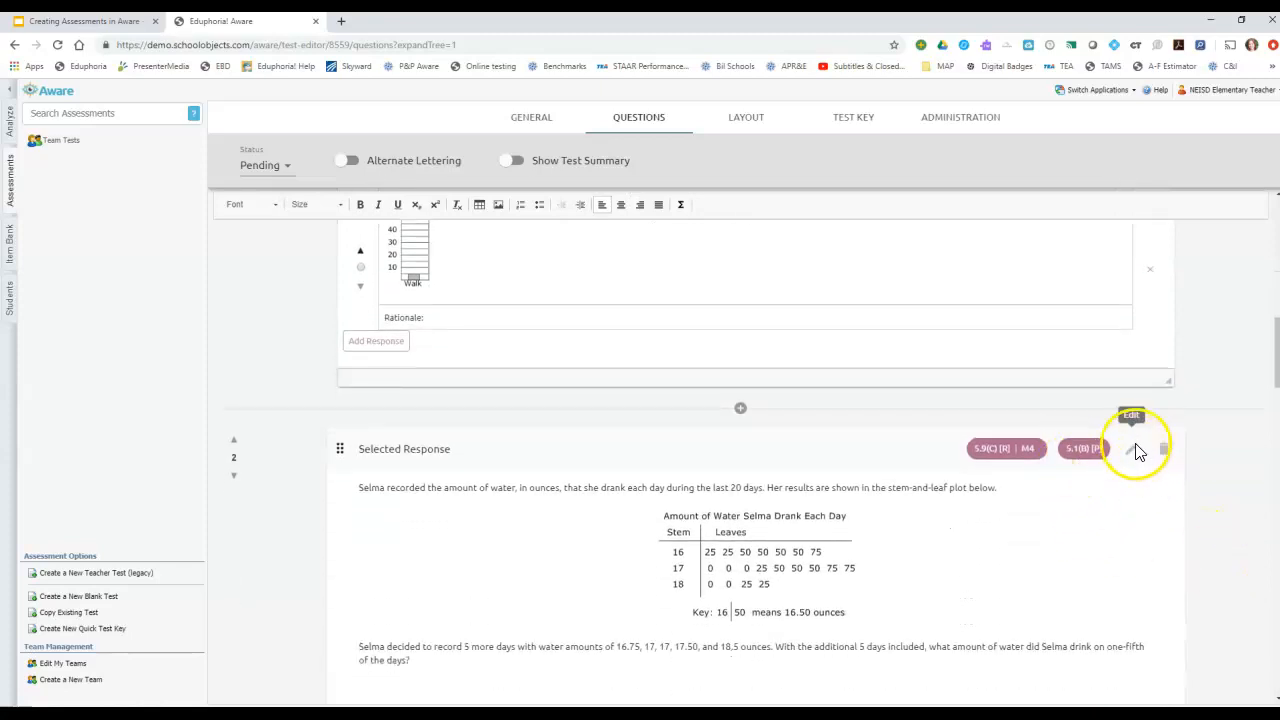
pyautogui.click(1131, 458)
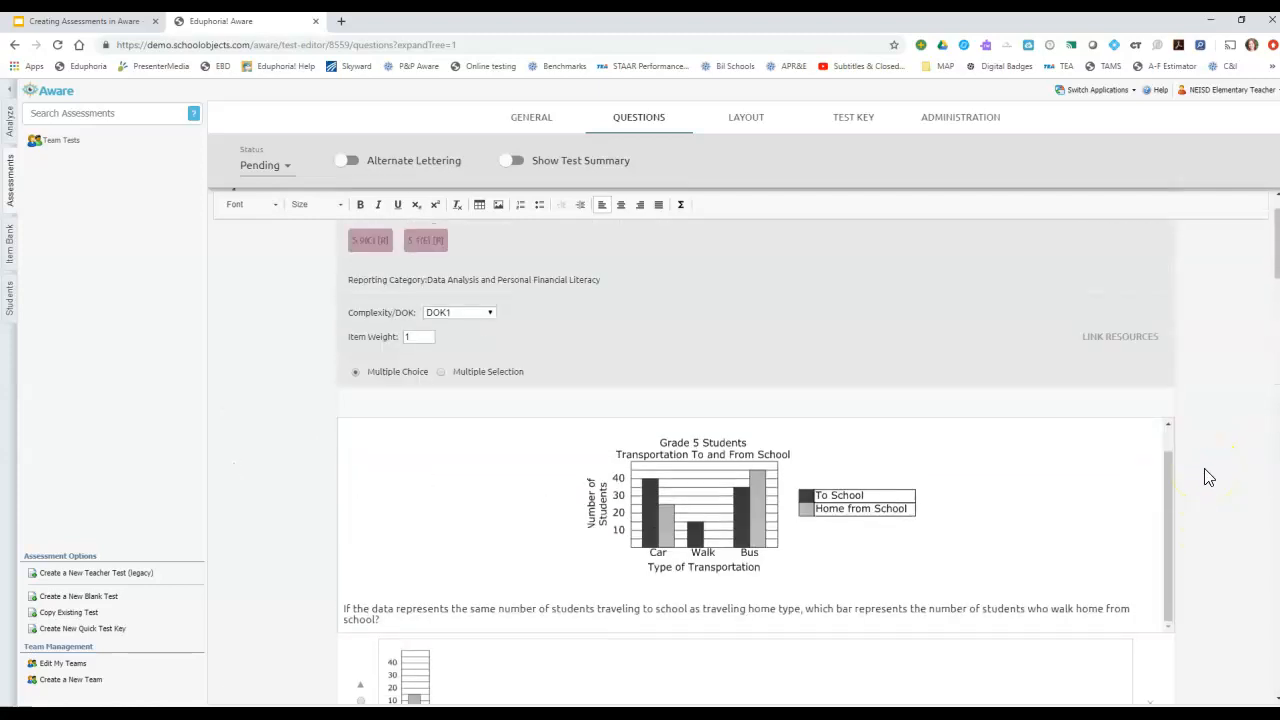
pyautogui.click(1209, 450)
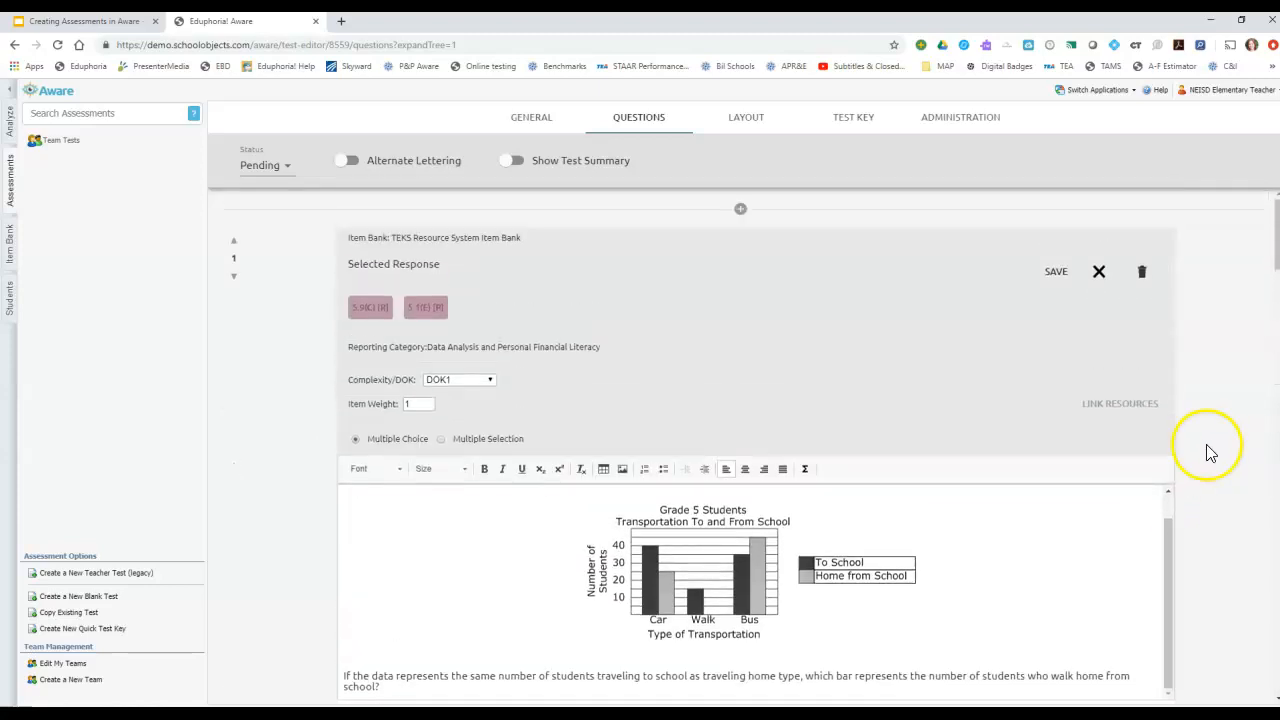
pyautogui.click(1050, 274)
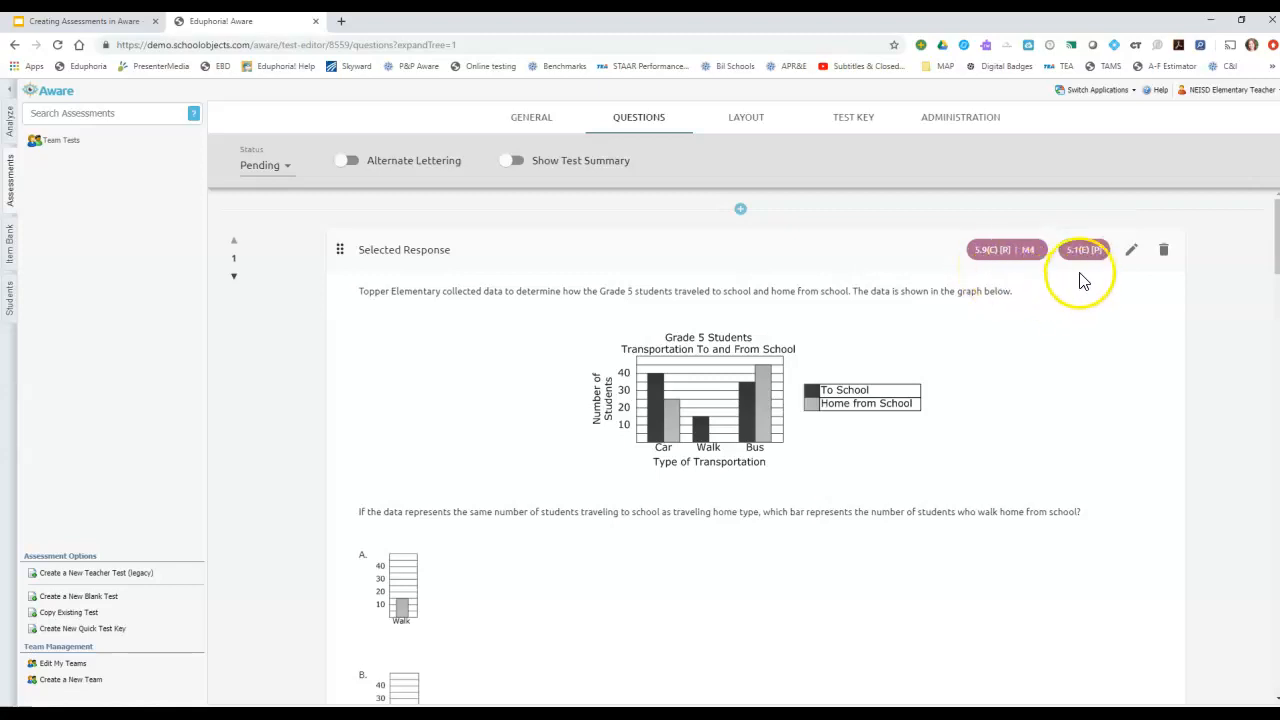
# - Review the saved transportation question with its answer choices and look through the remaining test questions to the last one
pyautogui.scroll(-2, 783, 481)
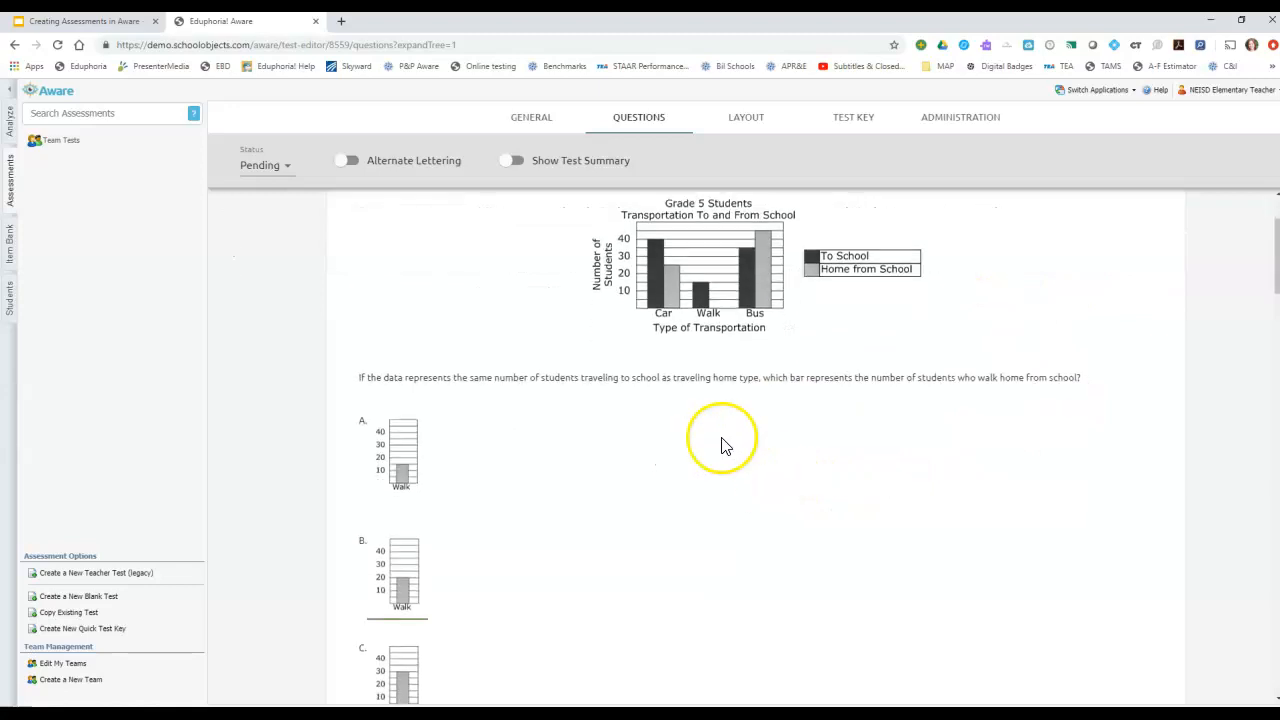
pyautogui.scroll(-4, 729, 494)
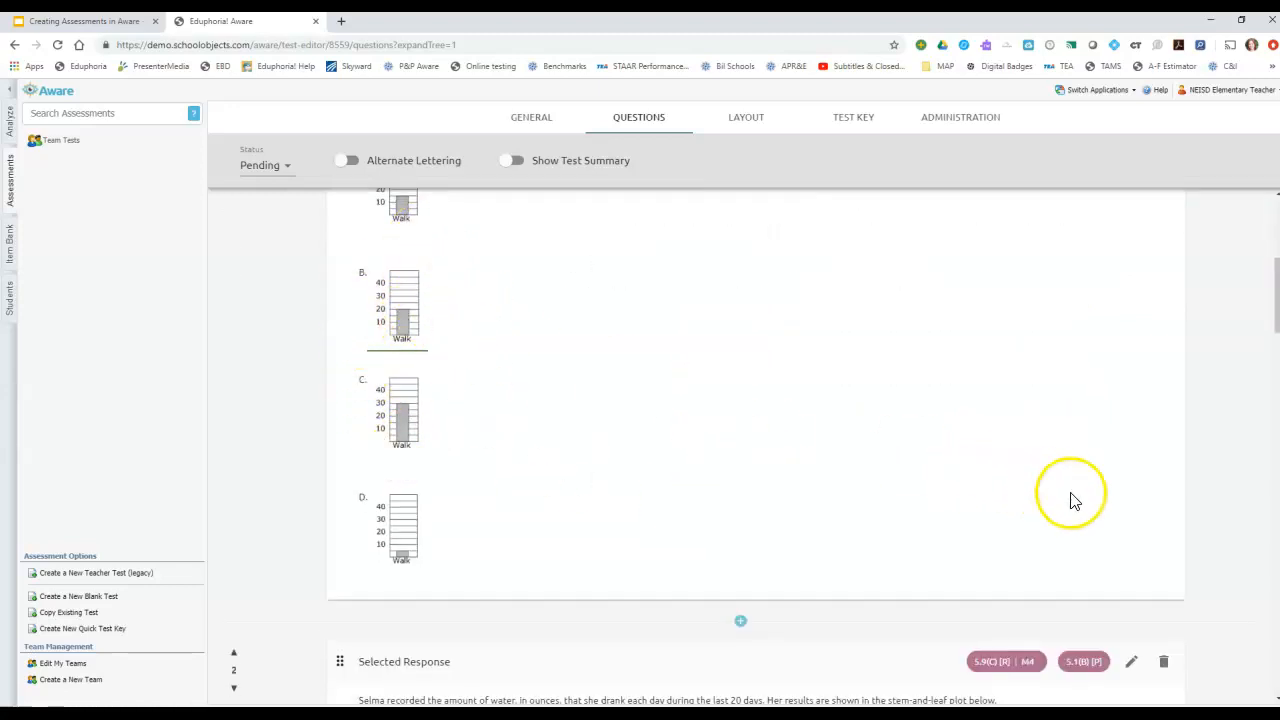
pyautogui.scroll(4, 1180, 545)
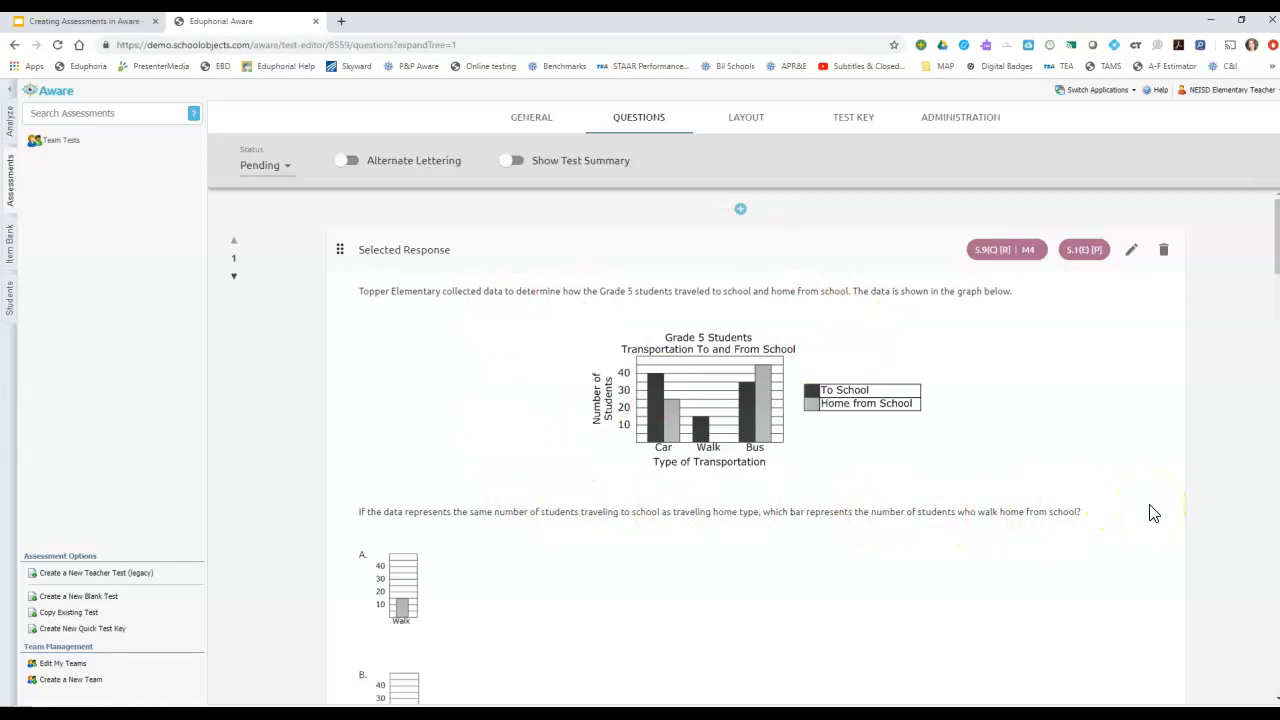
pyautogui.scroll(-3, 1150, 513)
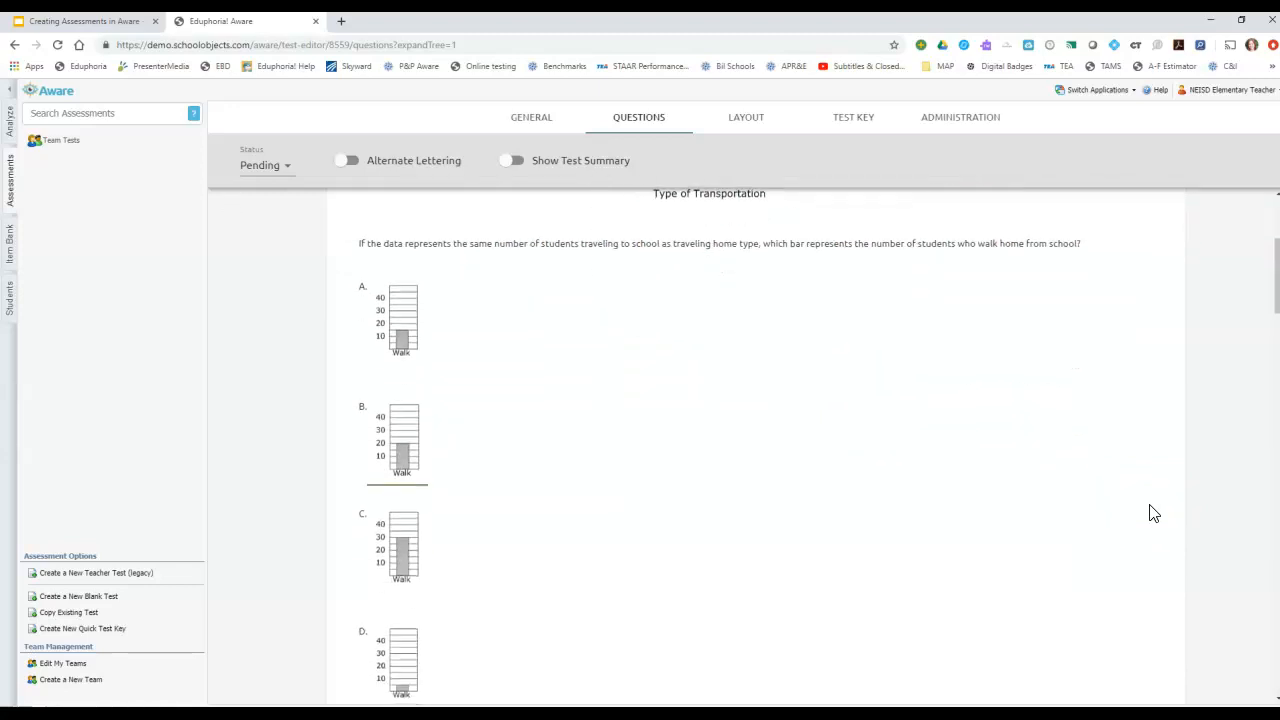
pyautogui.scroll(-1, 1150, 513)
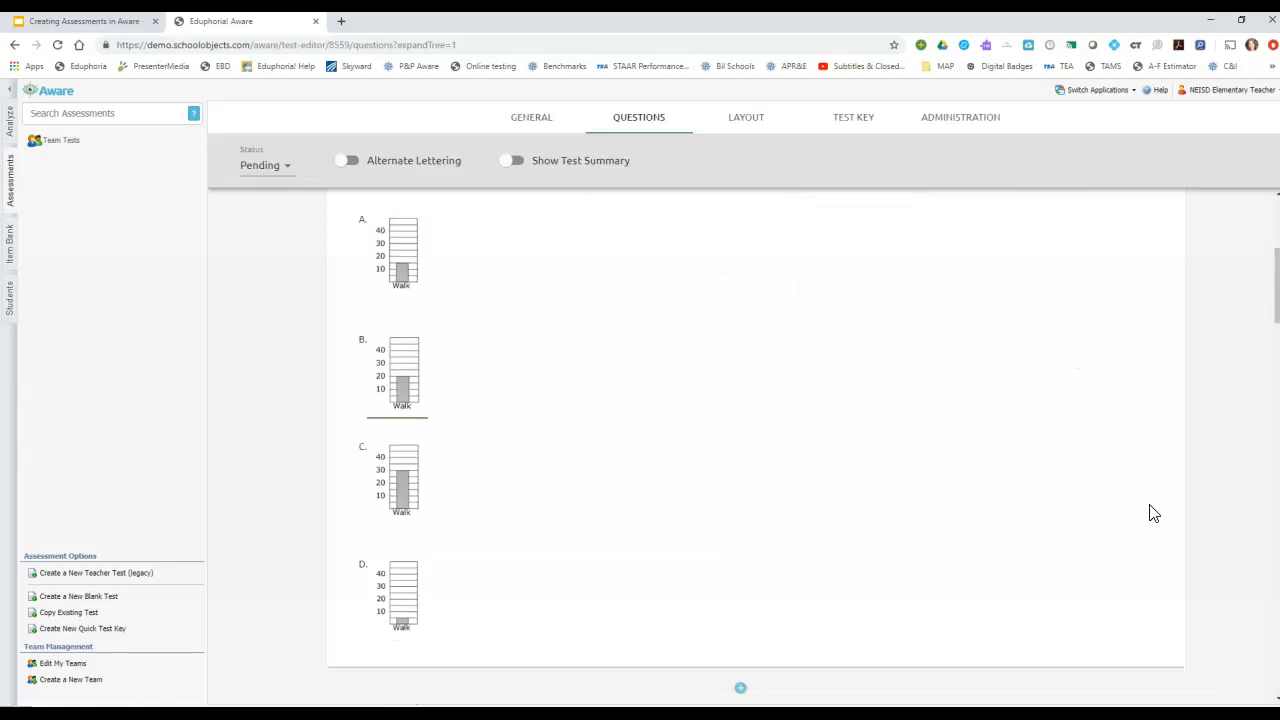
pyautogui.scroll(-4, 1157, 520)
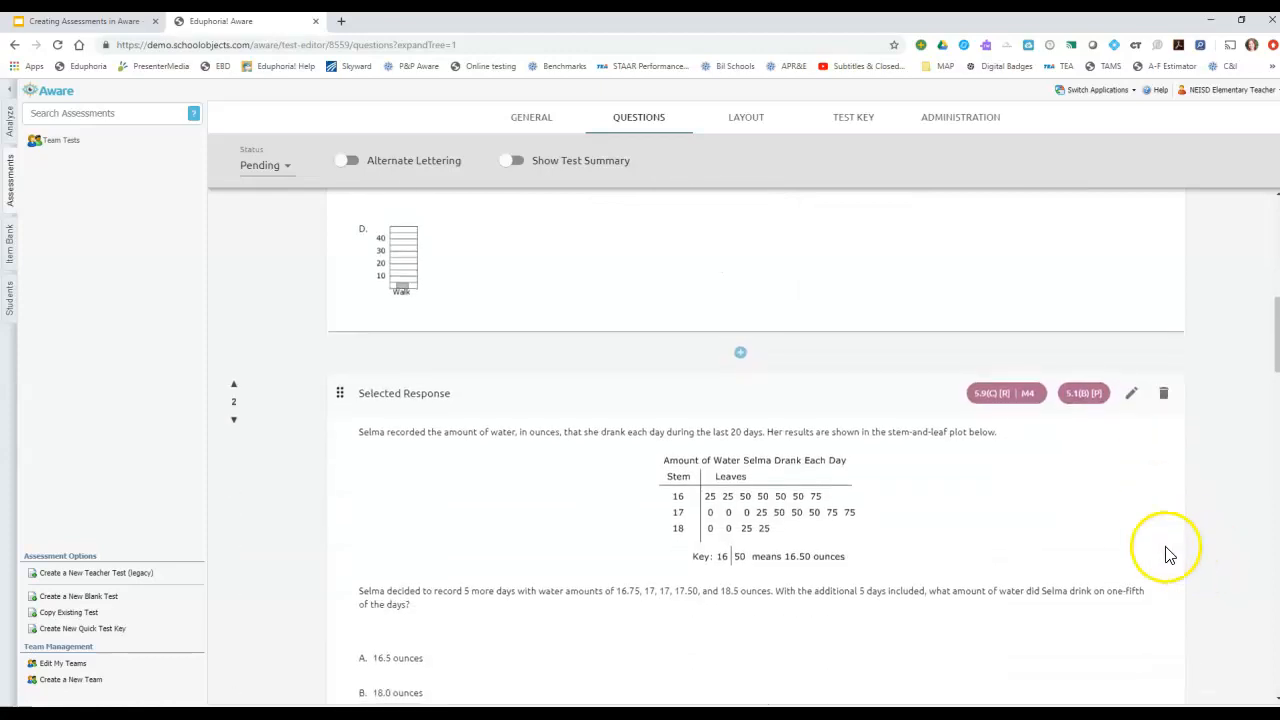
pyautogui.scroll(-1, 1190, 548)
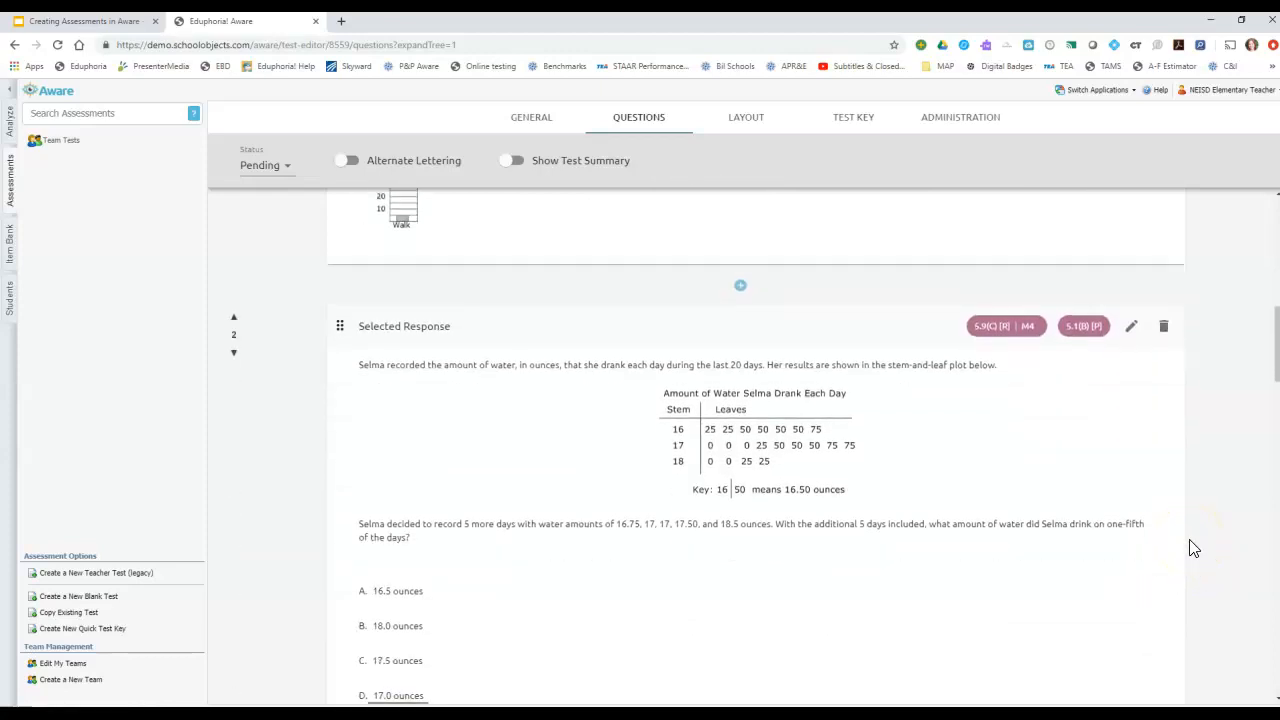
pyautogui.scroll(11, 990, 492)
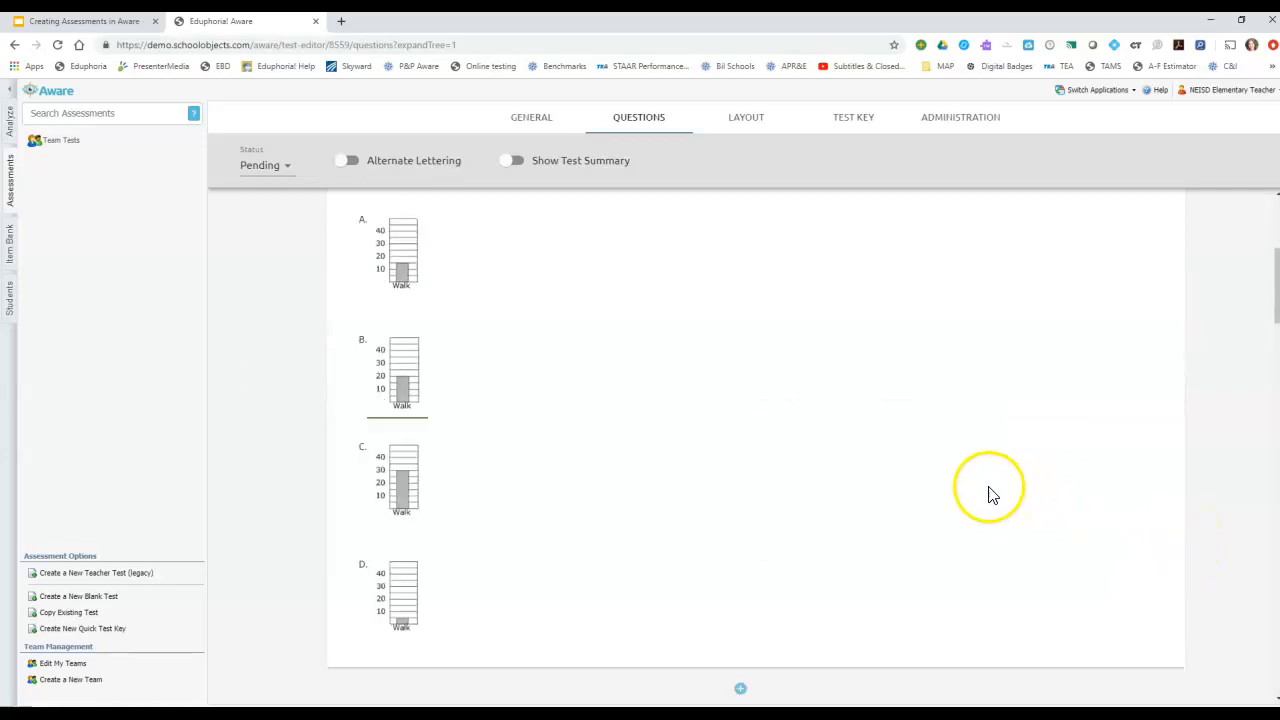
pyautogui.scroll(-7, 990, 494)
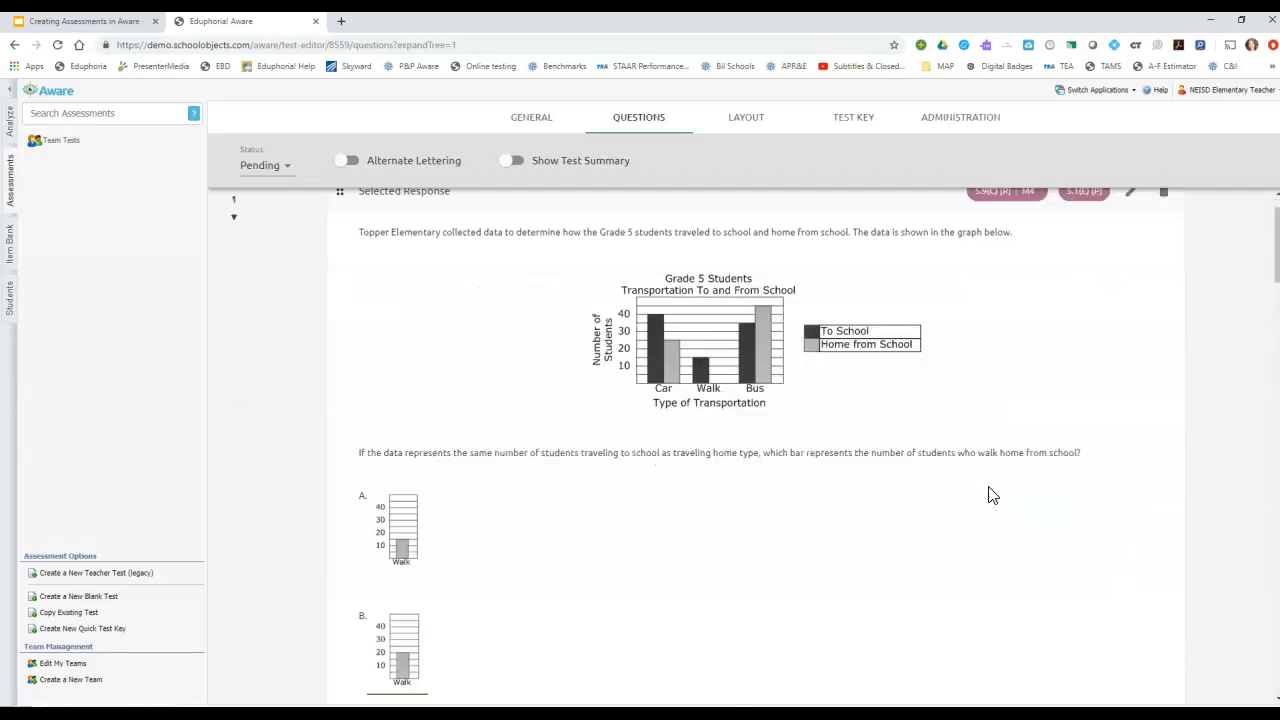
pyautogui.scroll(-2, 990, 494)
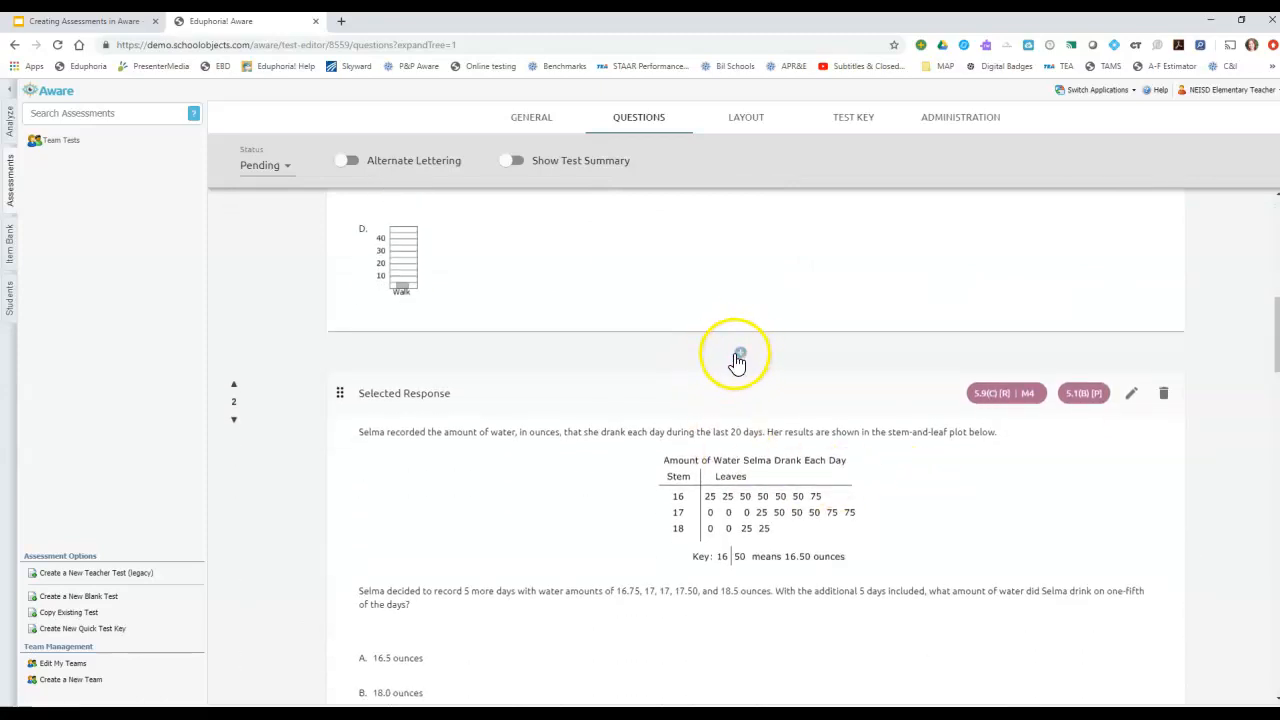
pyautogui.scroll(-5, 863, 490)
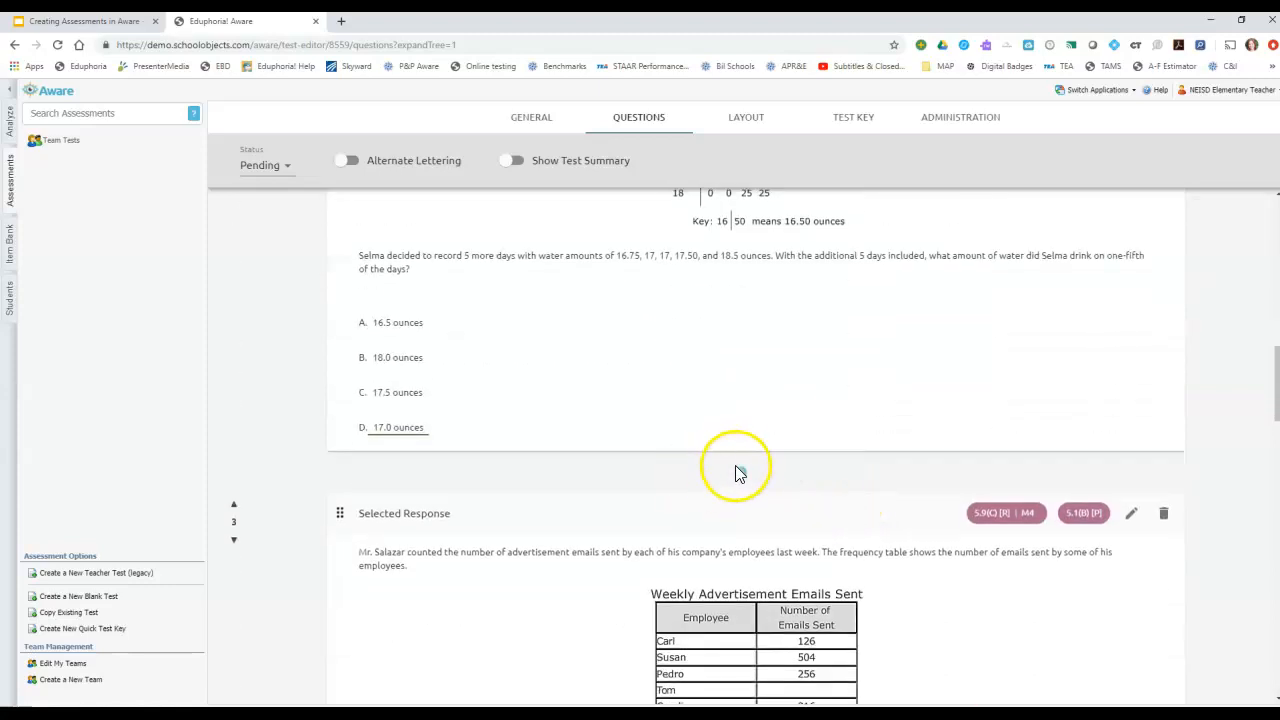
pyautogui.scroll(-8, 880, 514)
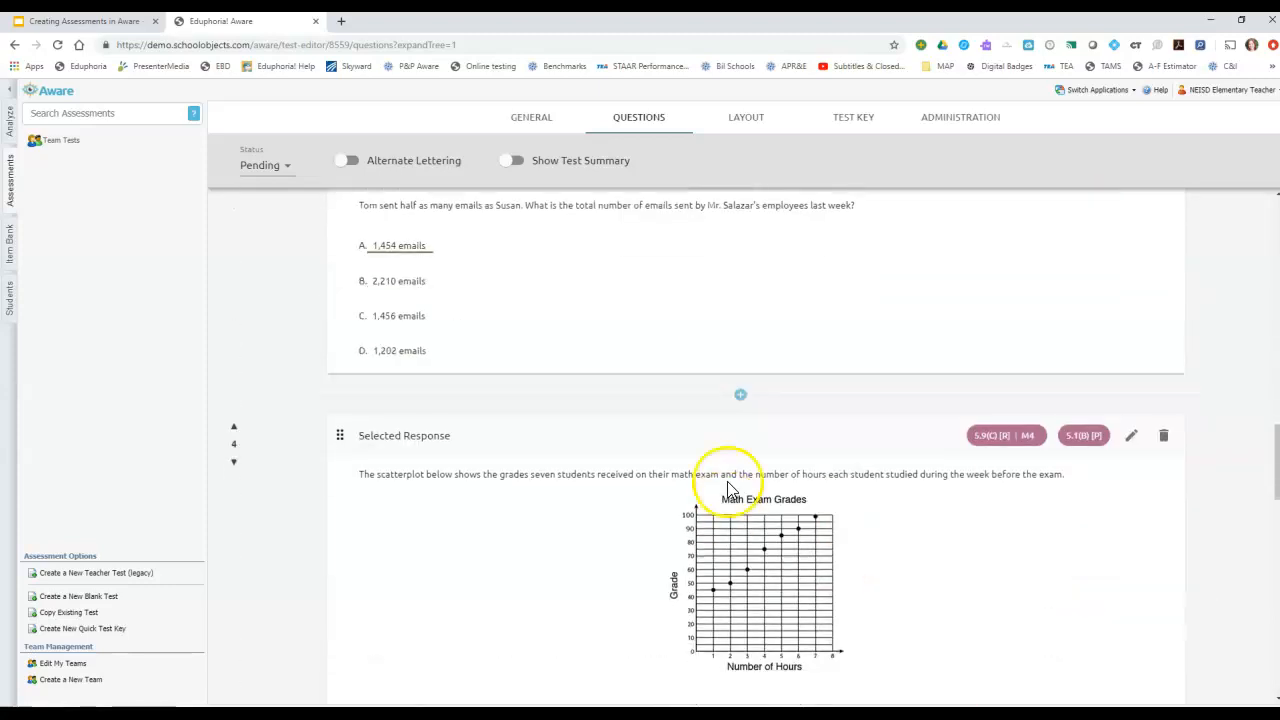
pyautogui.scroll(-13, 997, 623)
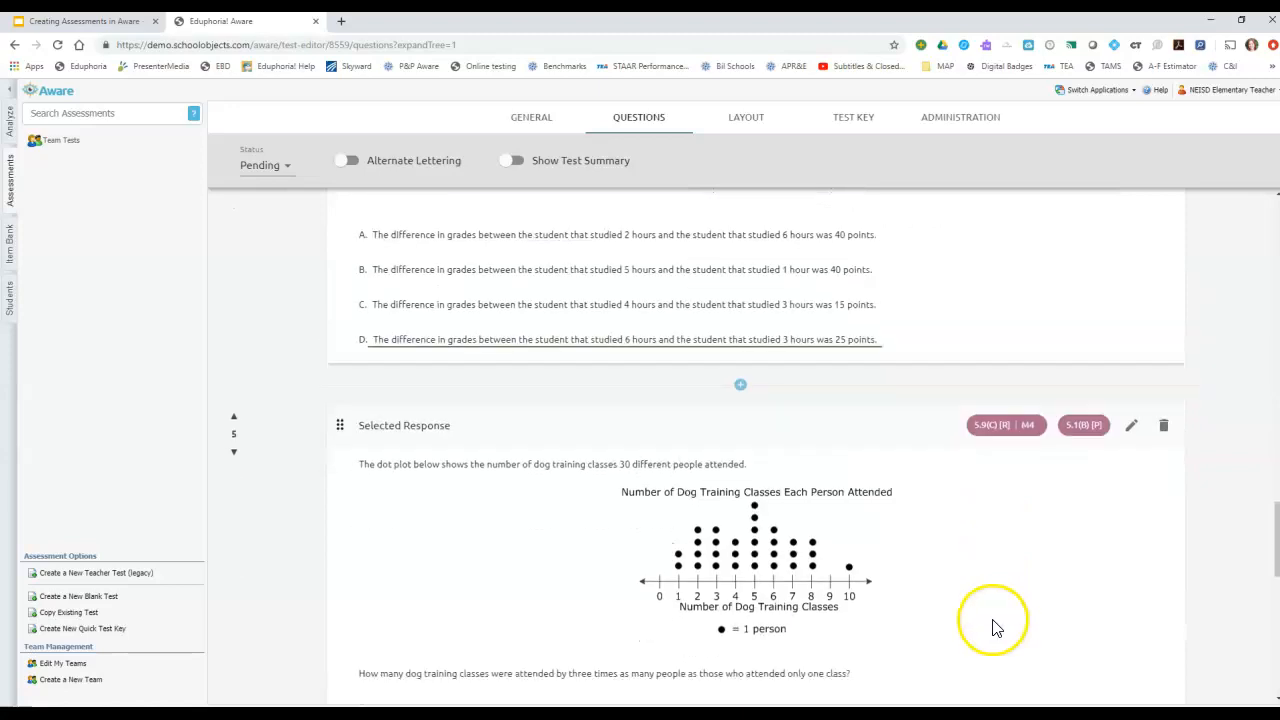
pyautogui.scroll(-7, 757, 541)
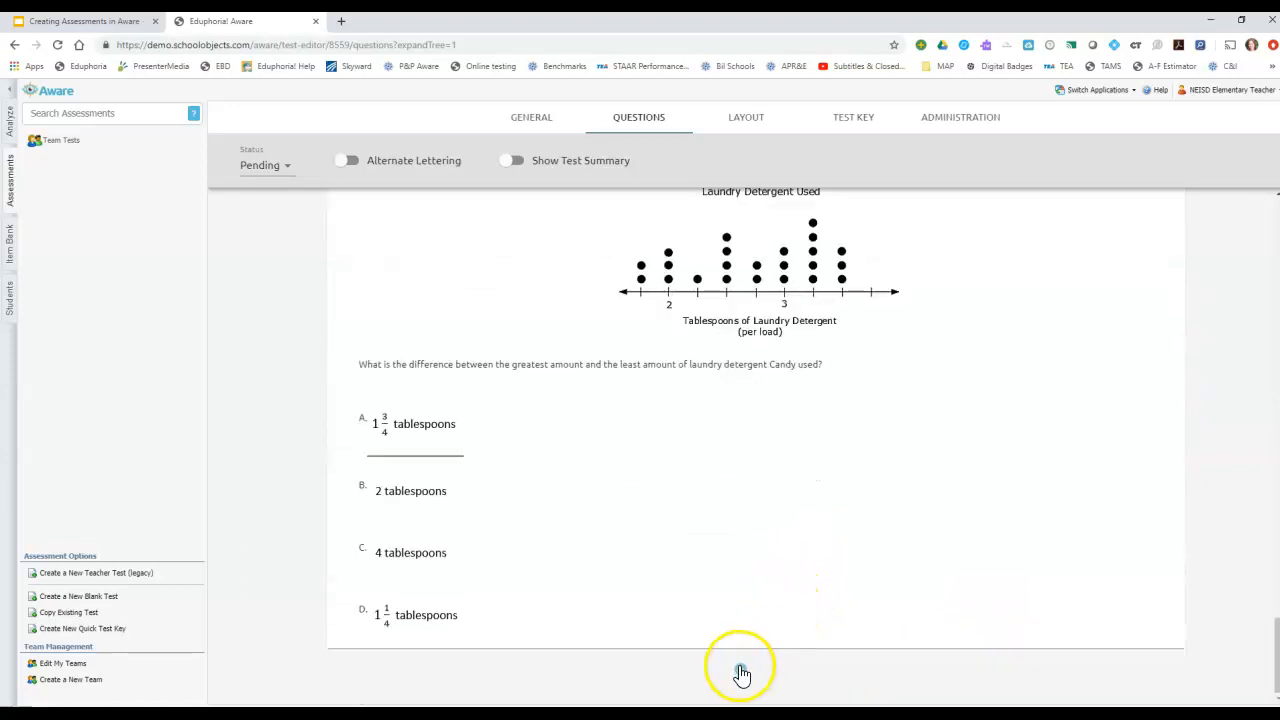
# - Start an item bank search for a question to insert between questions 4 and 5
pyautogui.scroll(17, 865, 606)
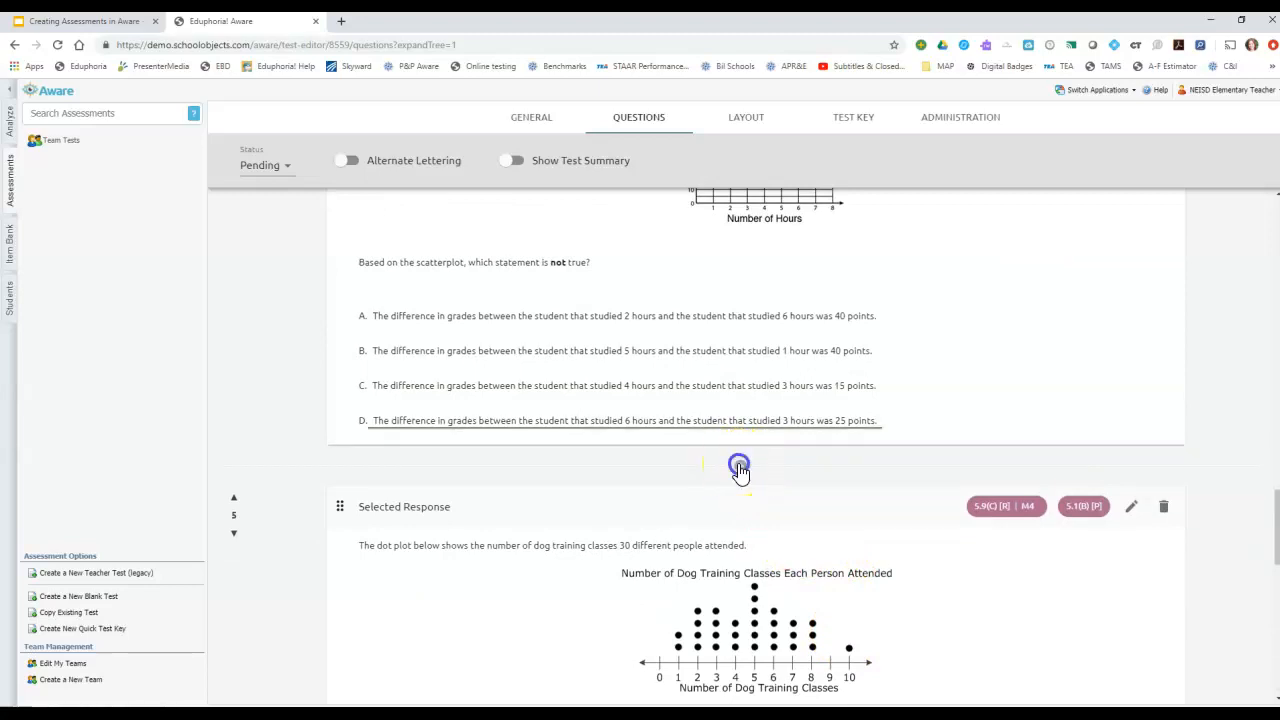
pyautogui.click(739, 467)
pyautogui.scroll(-1, 738, 463)
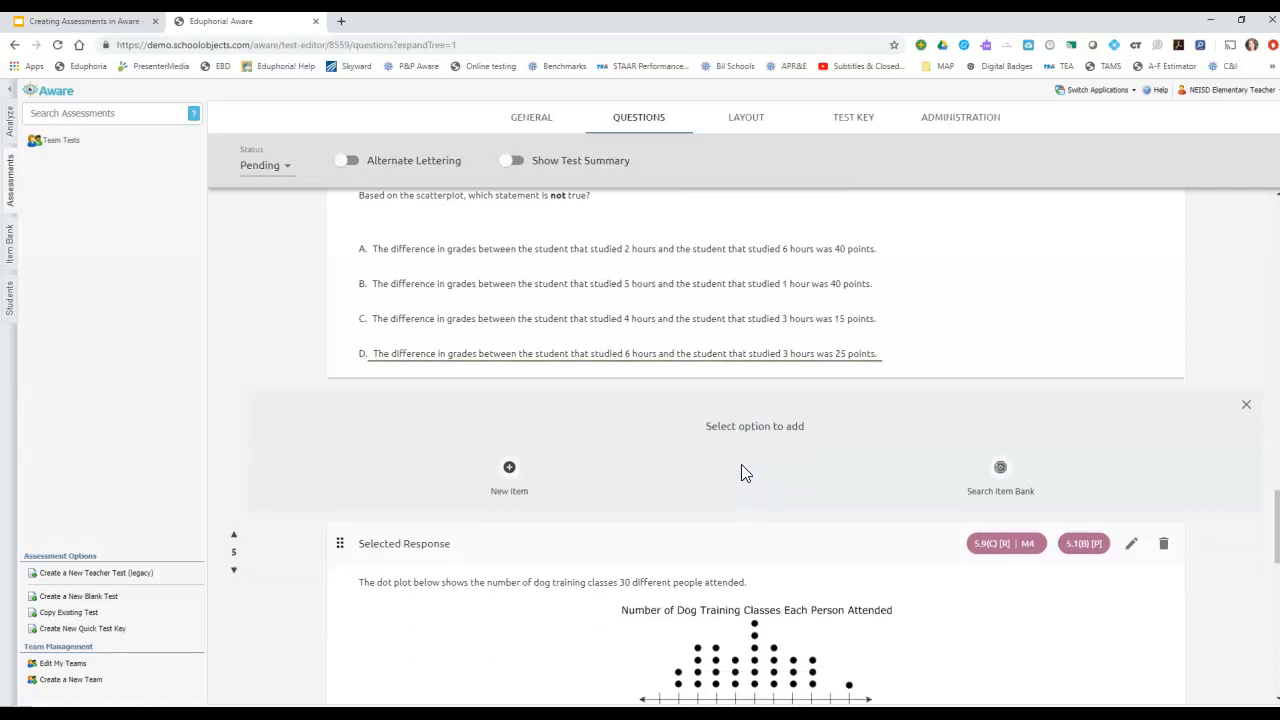
pyautogui.click(1001, 470)
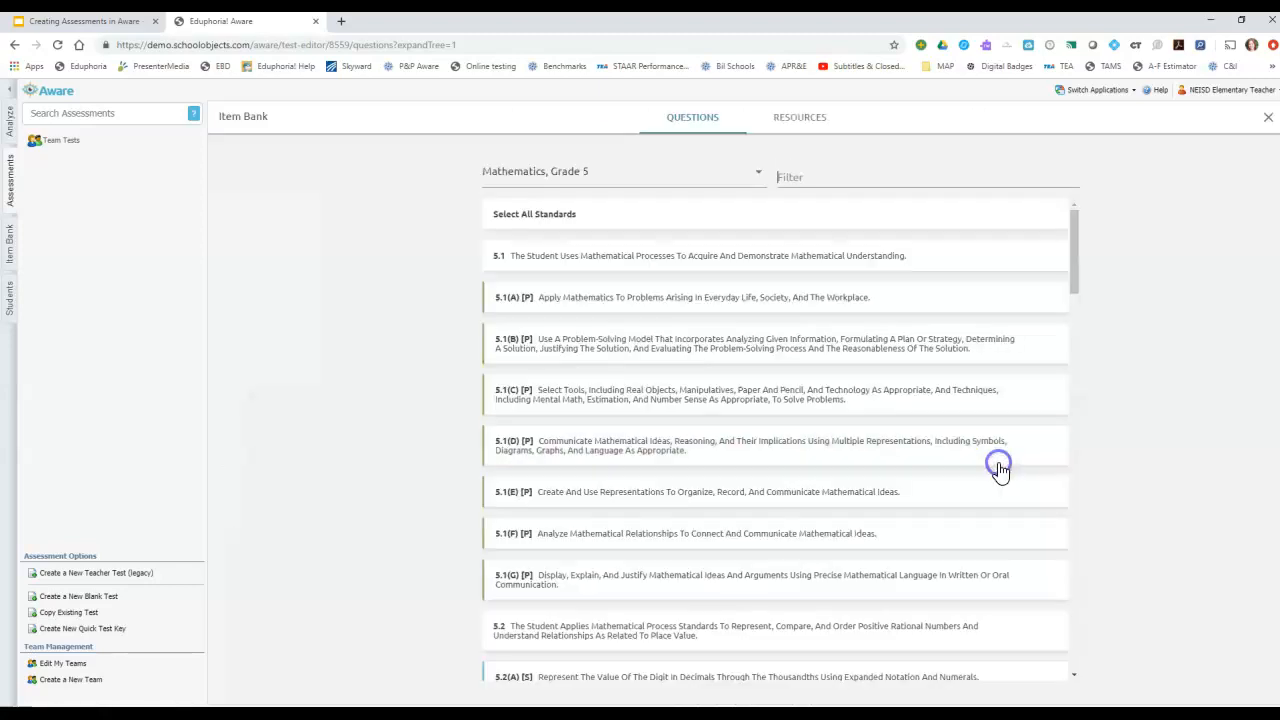
# - Filter the Grade 5 mathematics standards by "data" and choose 5.9(B), representing discrete paired data on a scatterplot
pyautogui.click(813, 183)
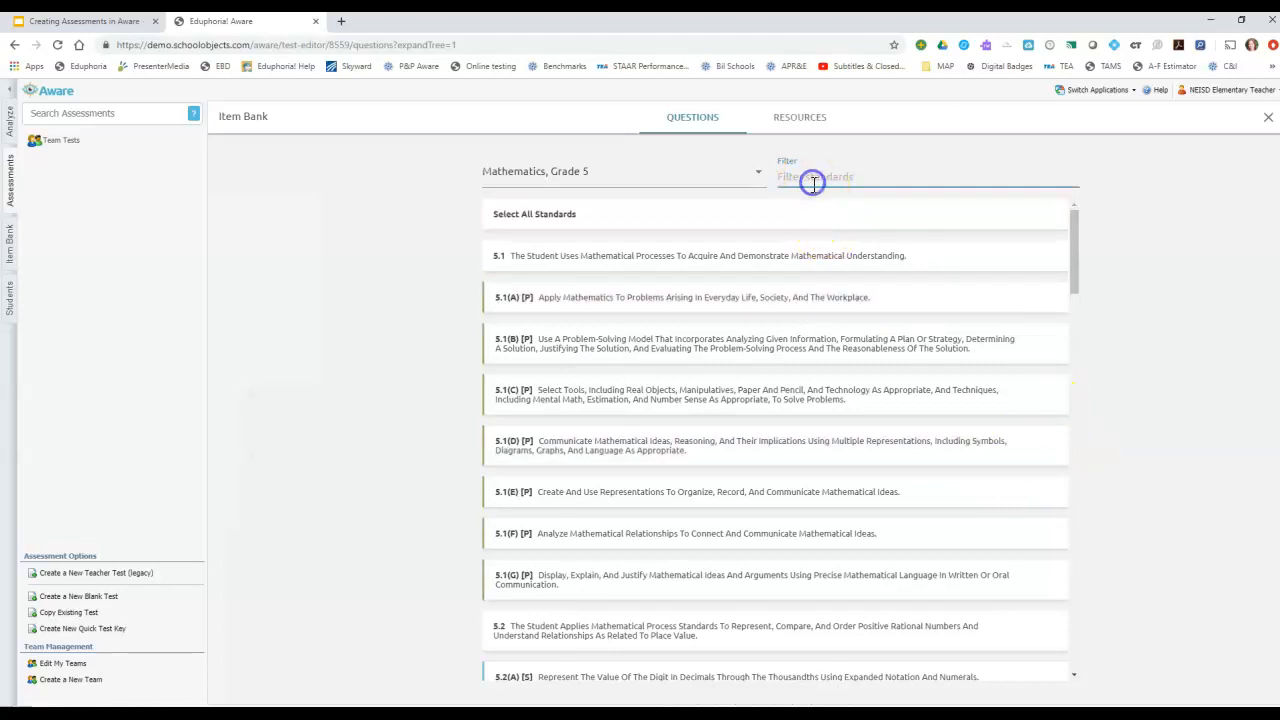
pyautogui.write('data')
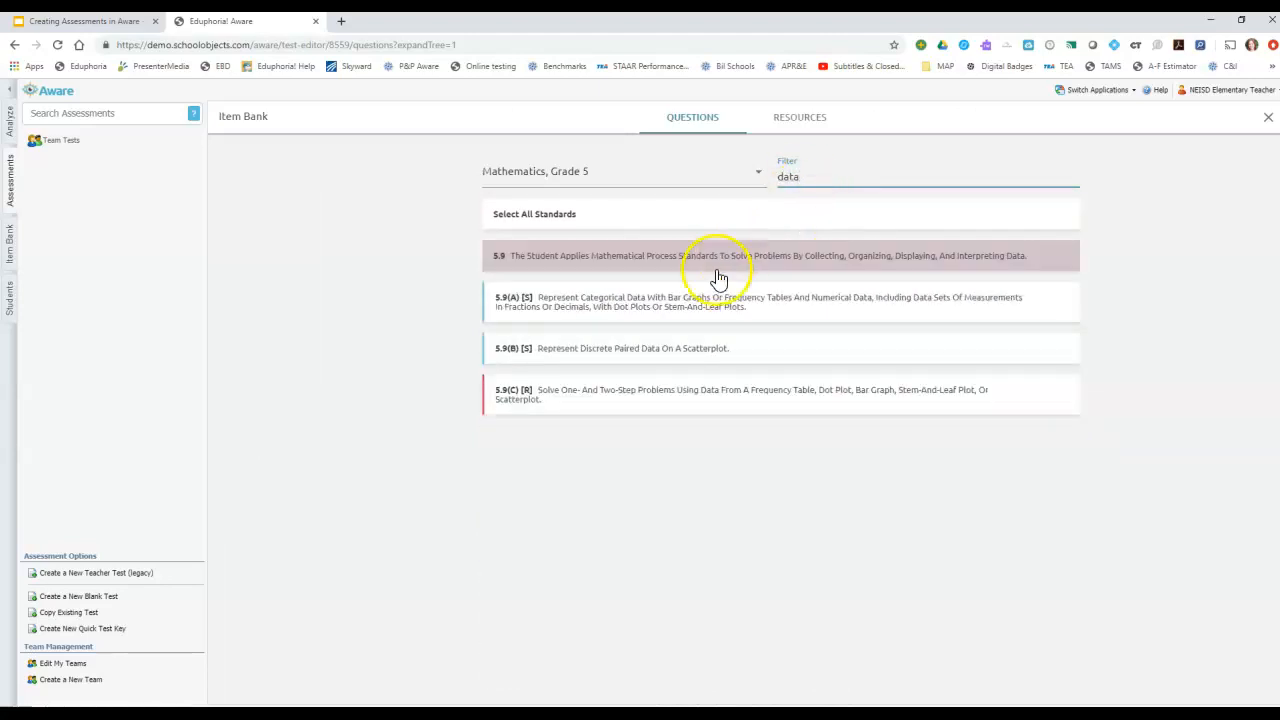
pyautogui.click(655, 352)
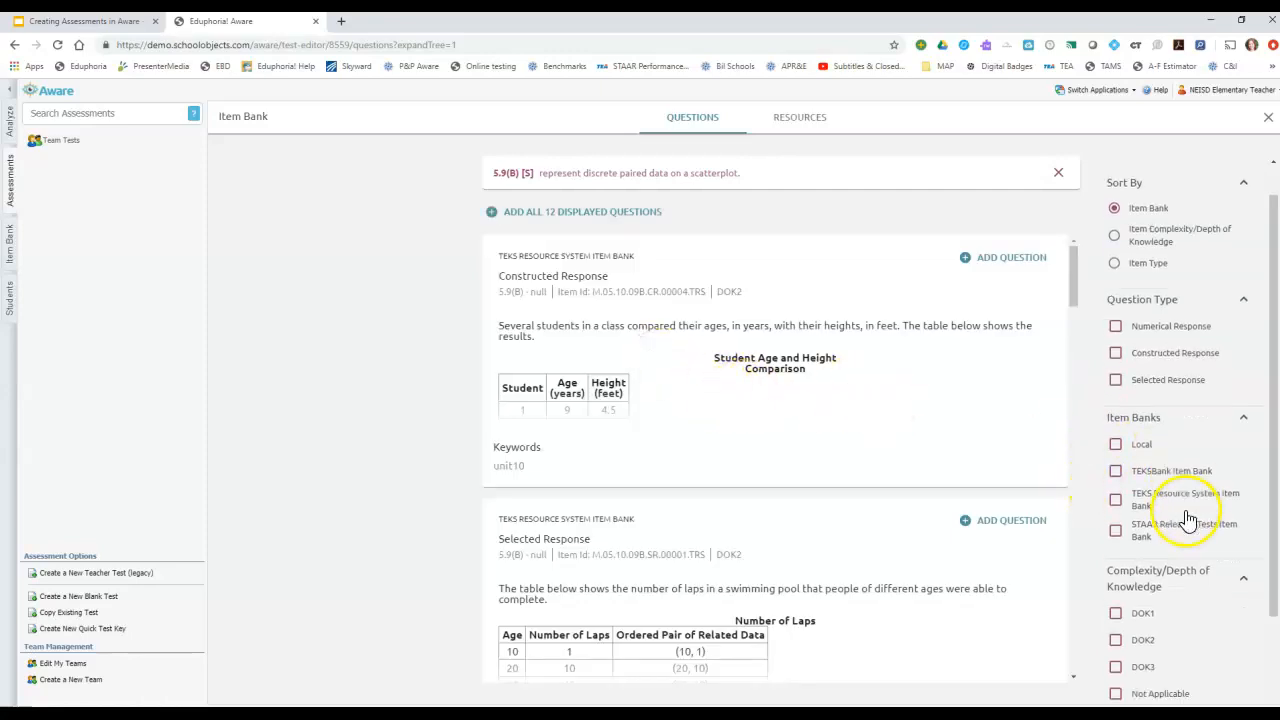
# - Limit the 5.9(B) items to English Selected Response questions and expand the first one, about swimming pool laps
pyautogui.scroll(-2, 1175, 580)
pyautogui.click(1115, 667)
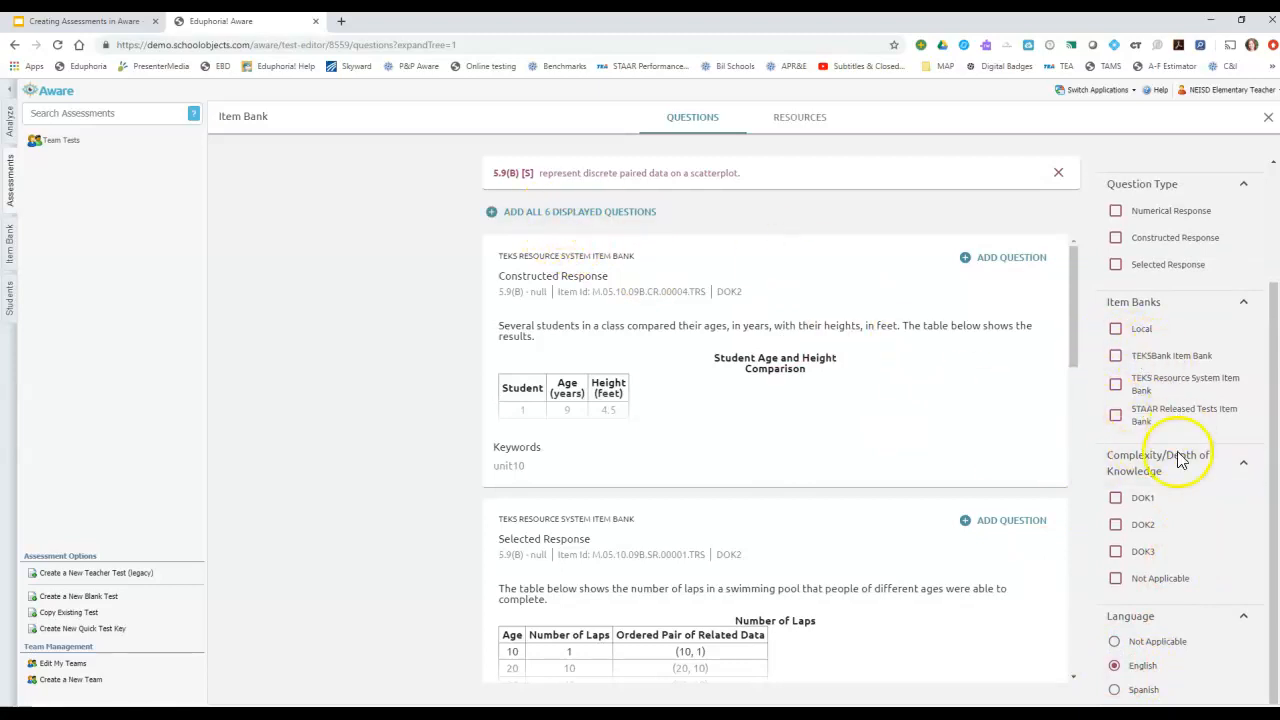
pyautogui.scroll(3, 1180, 459)
pyautogui.click(1116, 365)
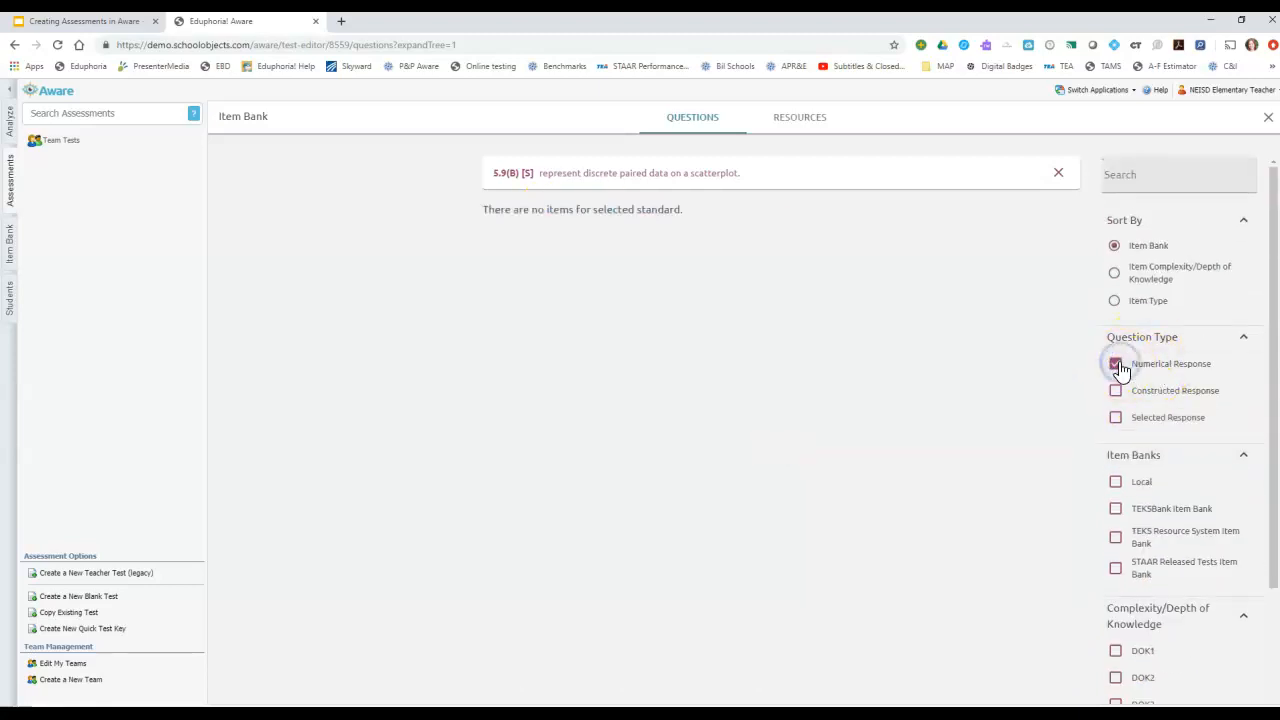
pyautogui.click(1114, 364)
pyautogui.click(1116, 417)
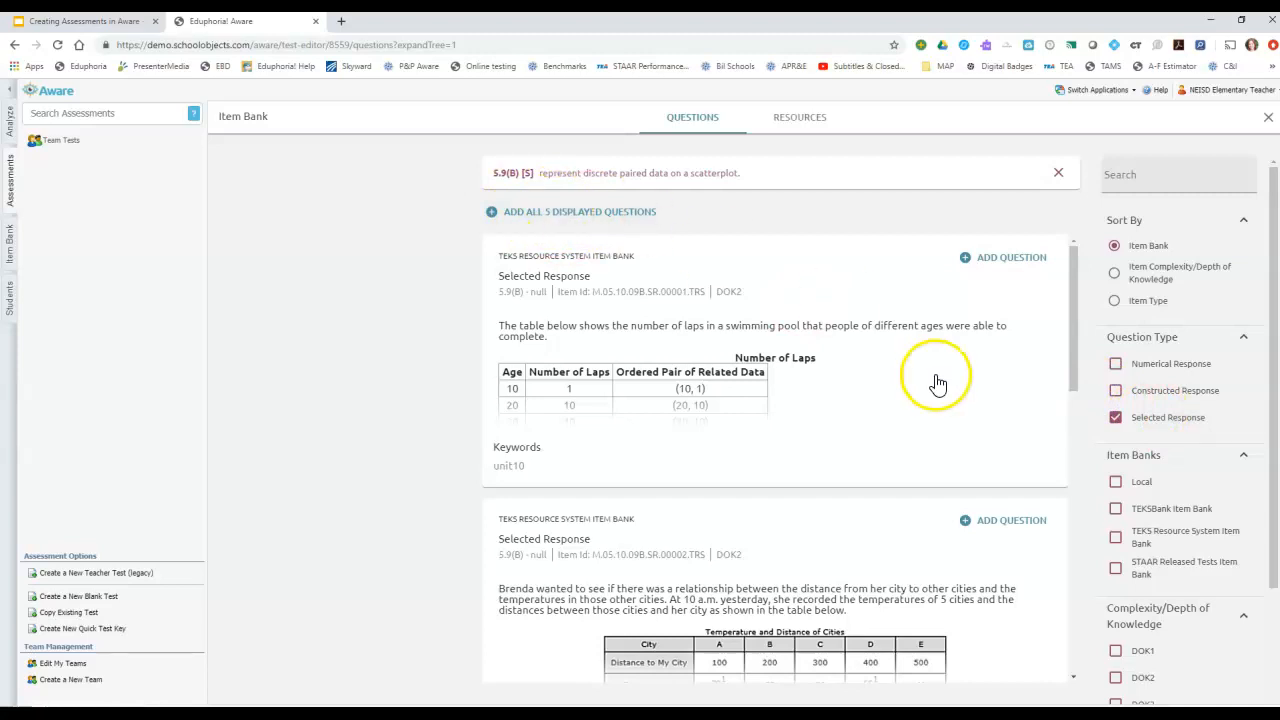
pyautogui.click(814, 466)
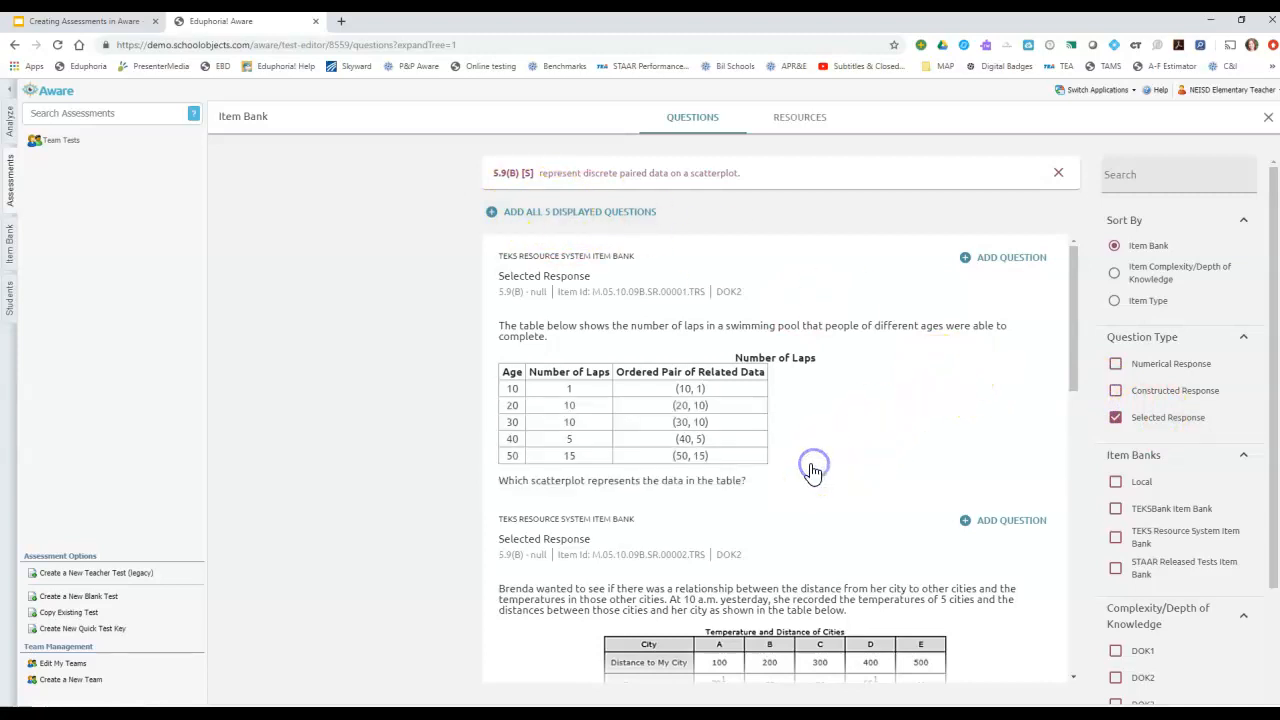
# - Add the swimming pool laps question and the city distance and temperature question to the cart and insert both into the test
pyautogui.scroll(-7, 875, 527)
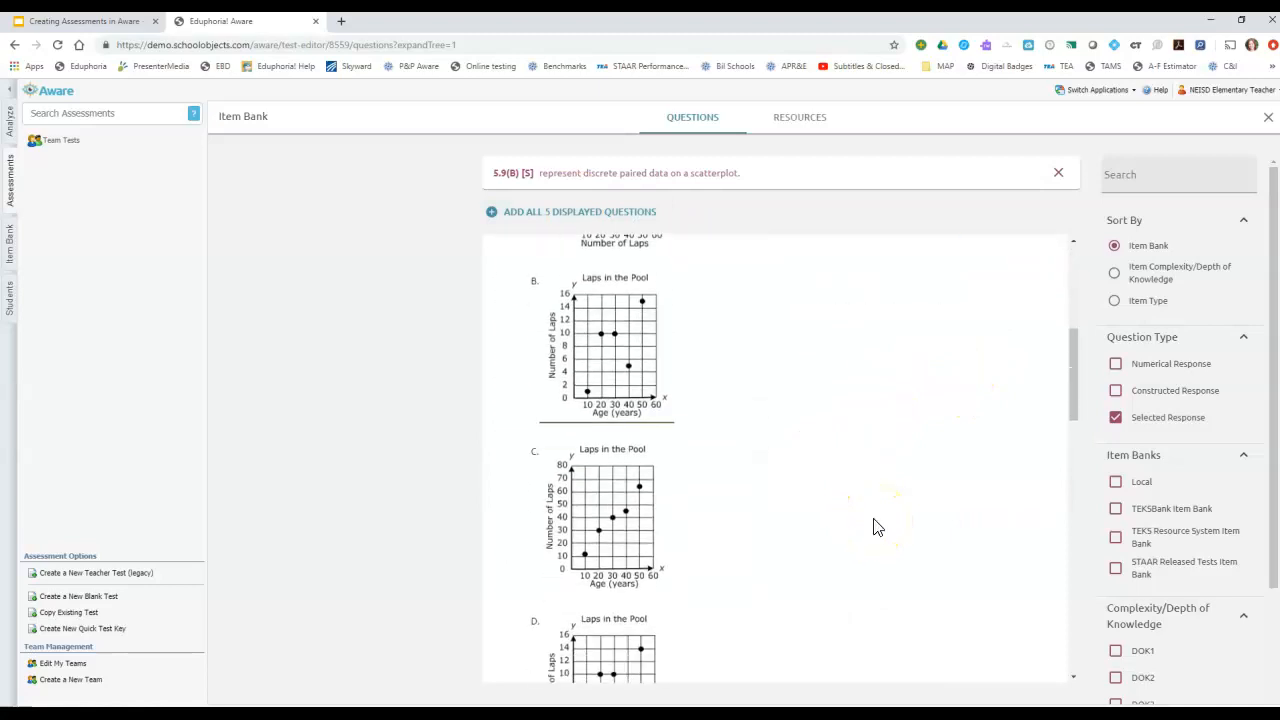
pyautogui.scroll(3, 875, 527)
pyautogui.scroll(5, 875, 527)
pyautogui.click(990, 257)
pyautogui.scroll(-2, 970, 485)
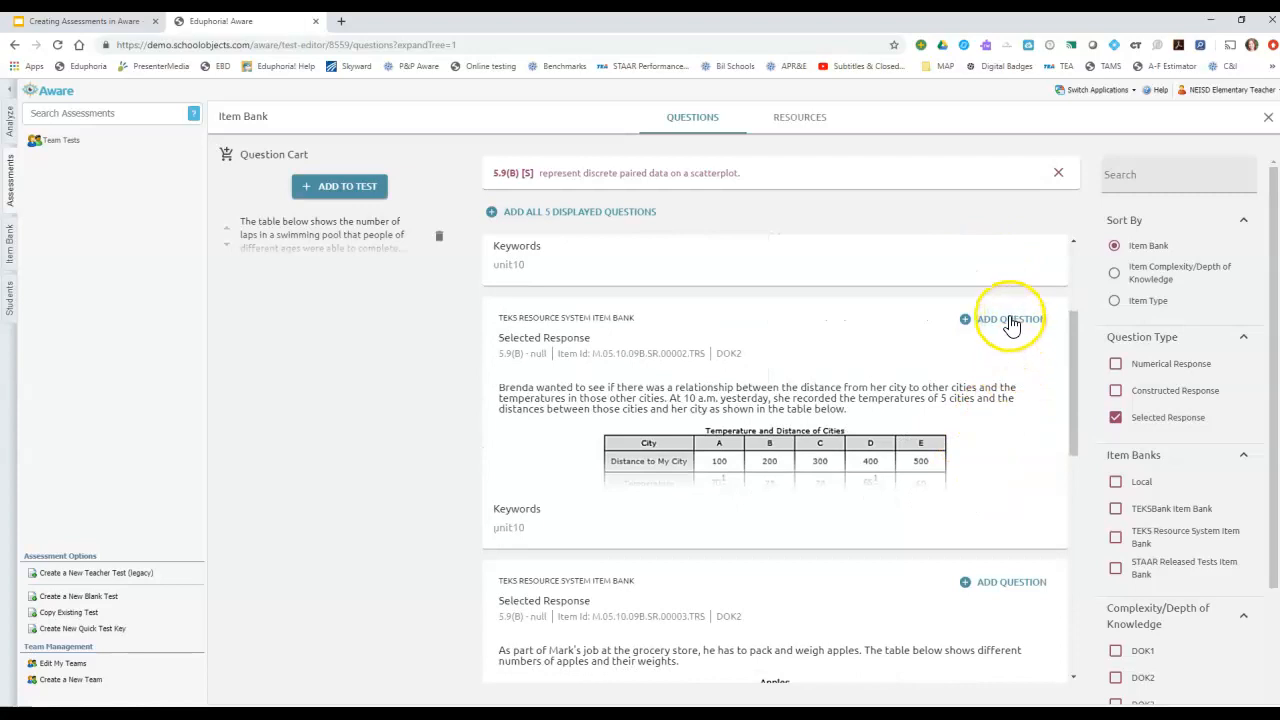
pyautogui.click(1006, 320)
pyautogui.click(336, 187)
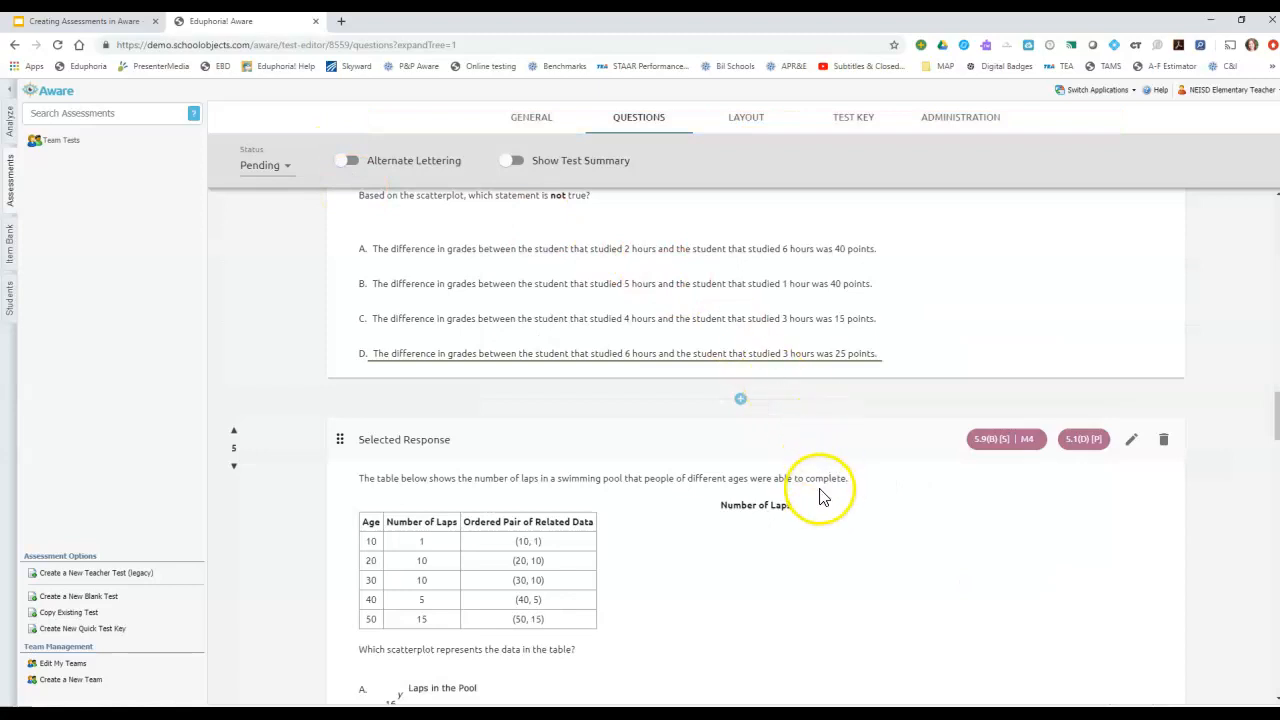
# - Review the inserted swimming pool laps question with its scatterplot answer choices
pyautogui.scroll(-3, 895, 545)
pyautogui.scroll(-5, 895, 545)
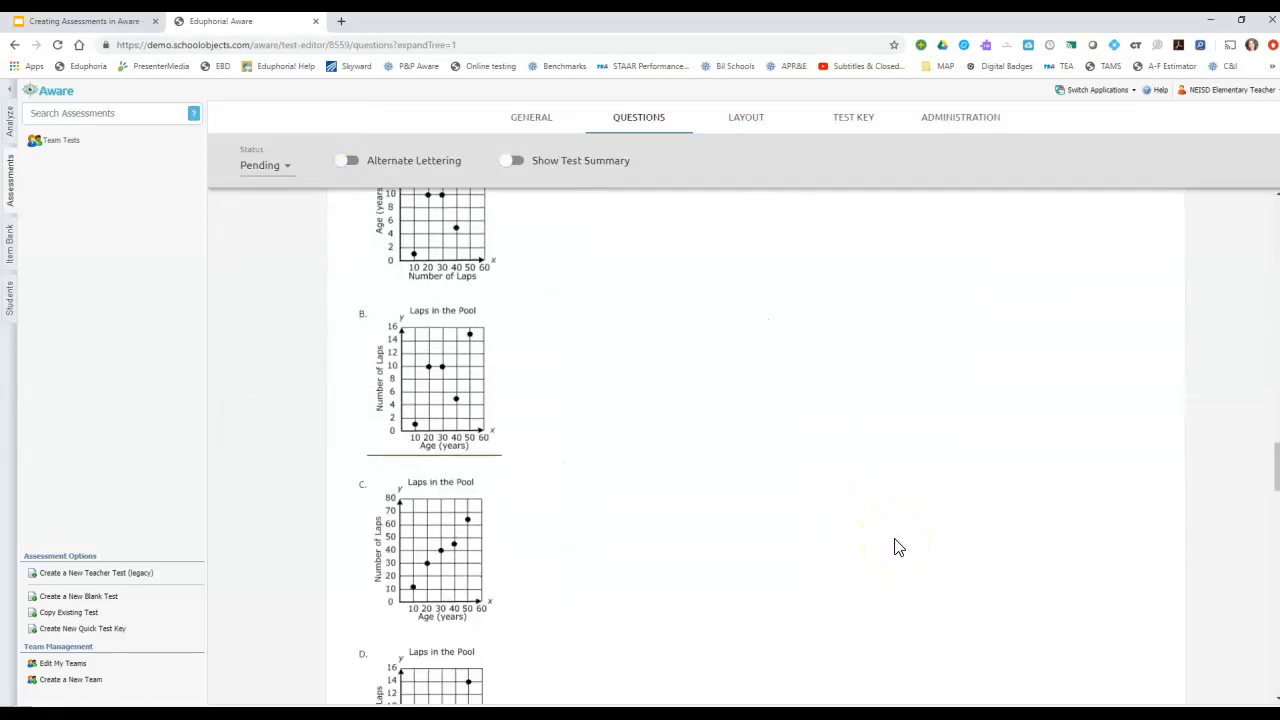
pyautogui.moveTo(1272, 515); pyautogui.dragTo(1271, 235)
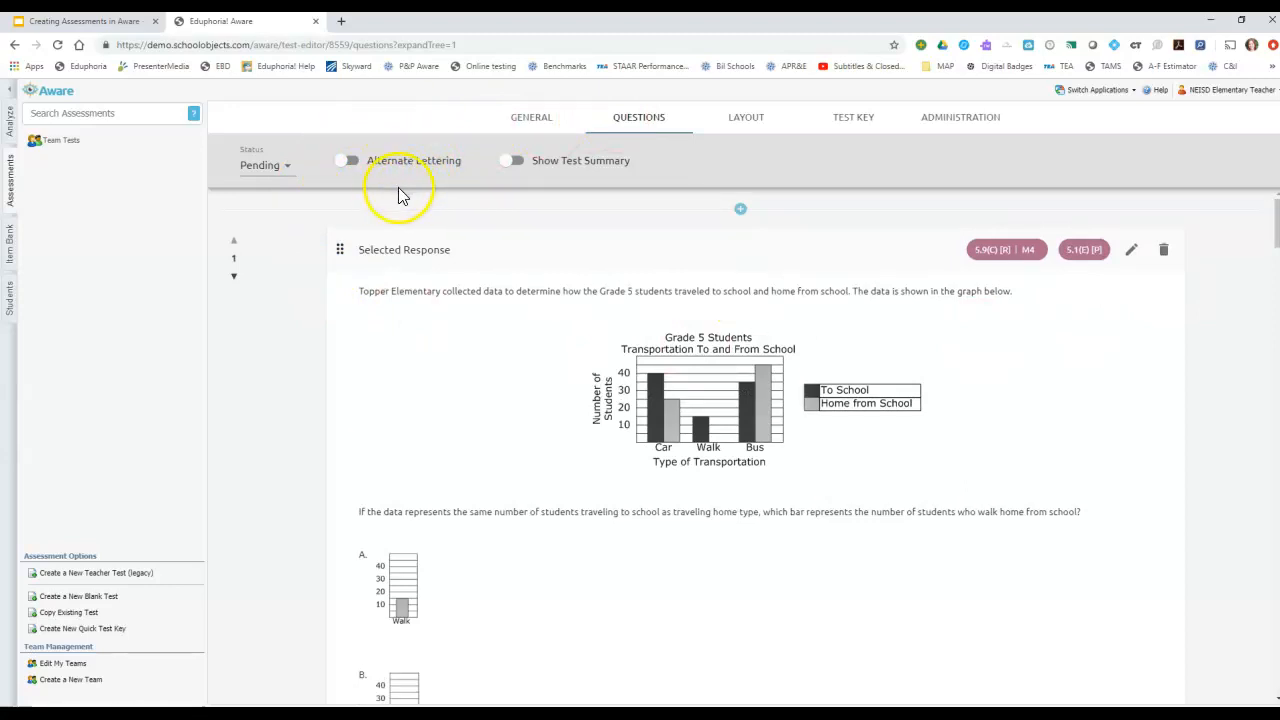
# - Check how the answer choices are lettered on the first three test questions
pyautogui.scroll(-2, 480, 490)
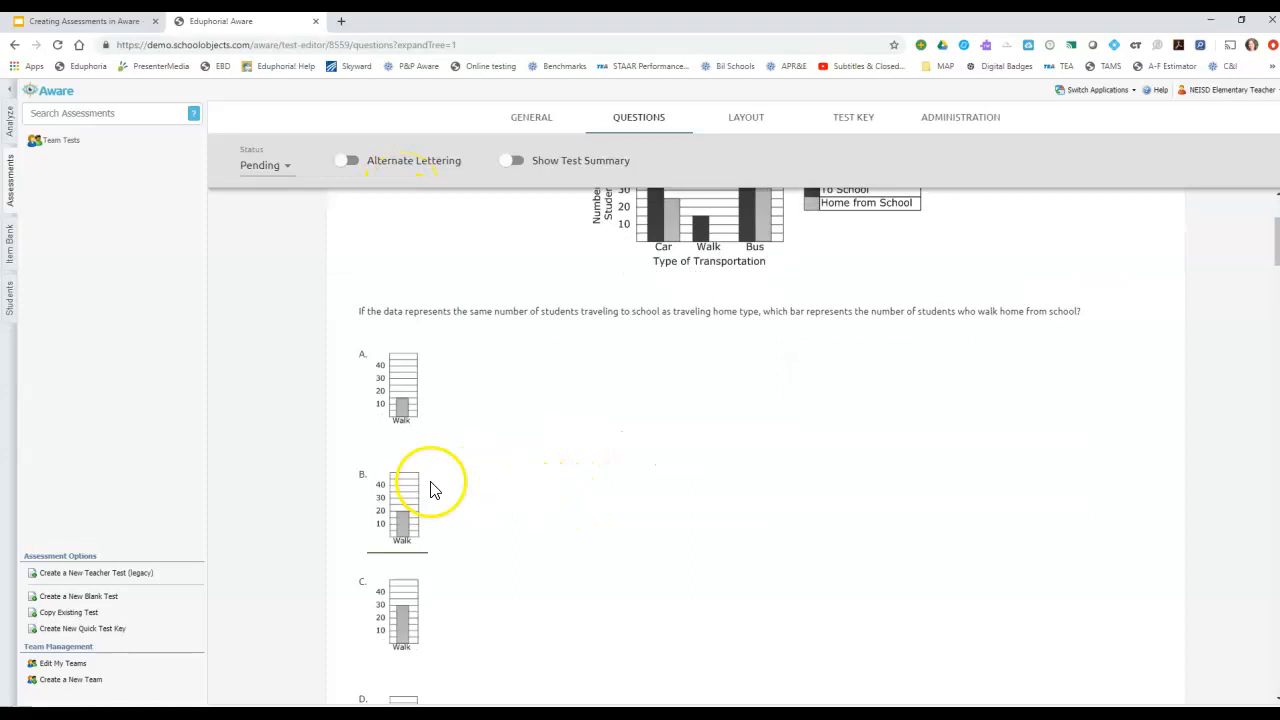
pyautogui.scroll(-8, 378, 528)
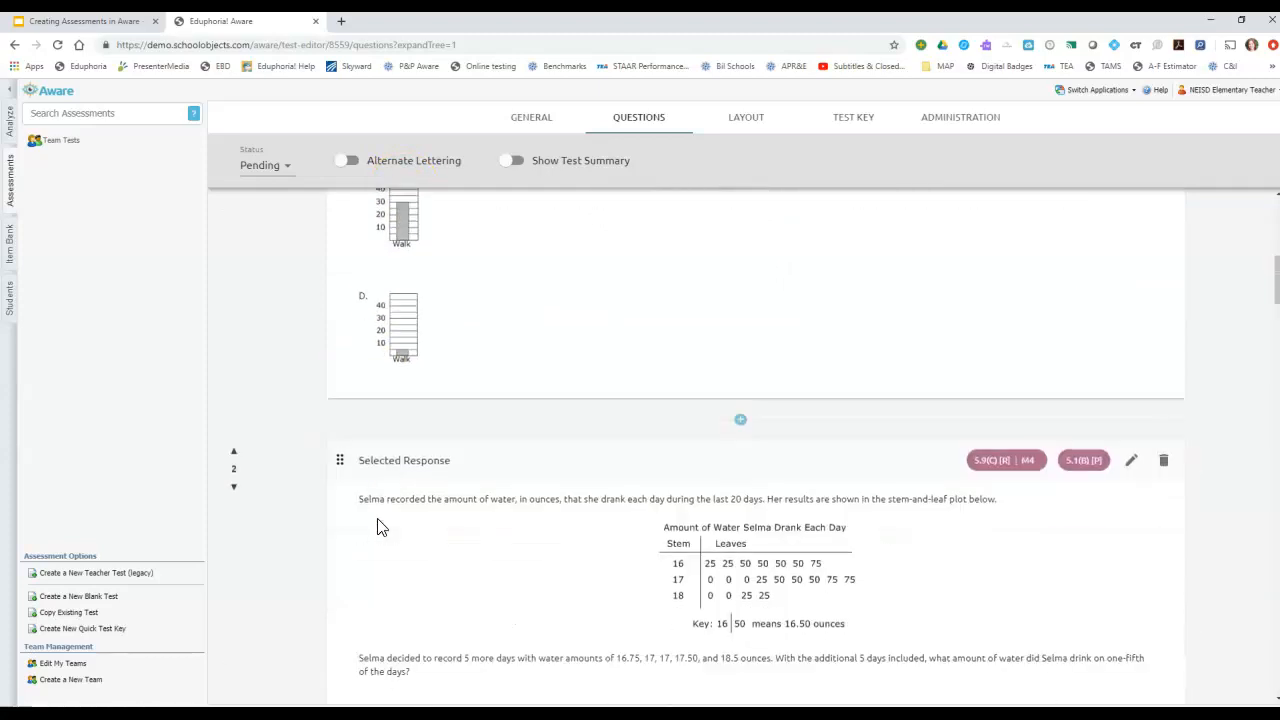
pyautogui.scroll(-4, 389, 534)
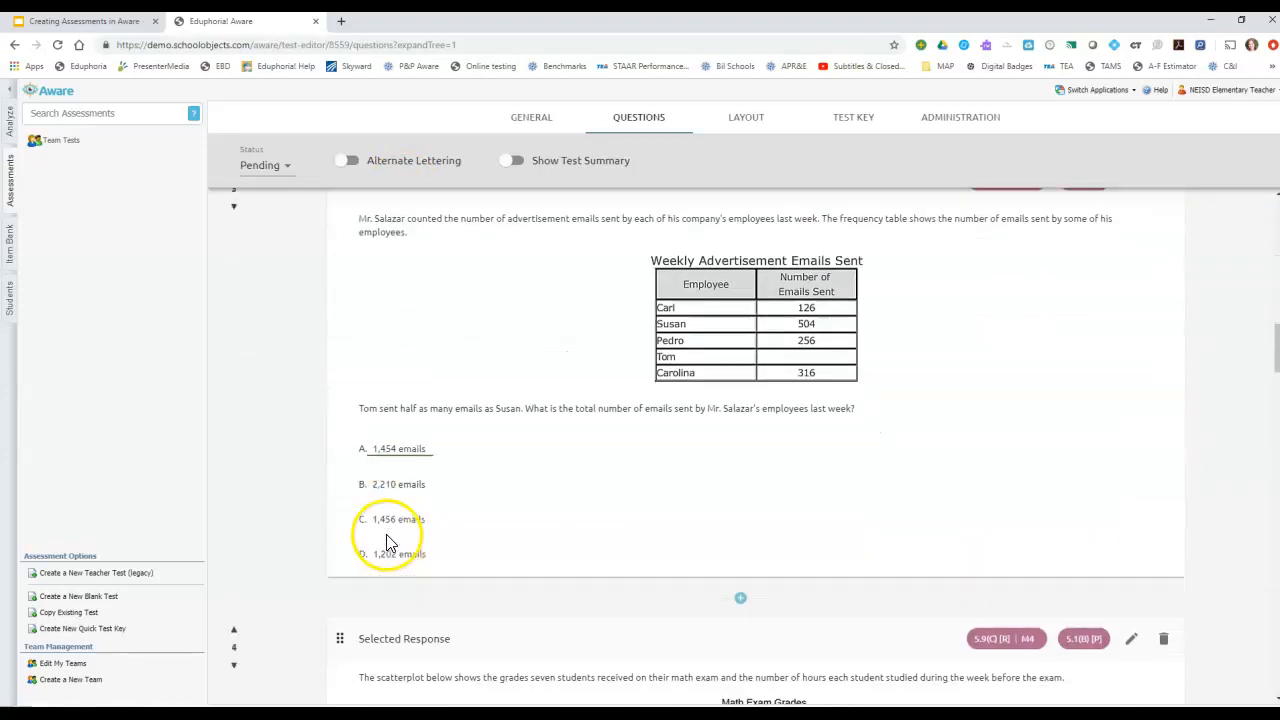
pyautogui.scroll(3, 420, 530)
pyautogui.scroll(12, 460, 520)
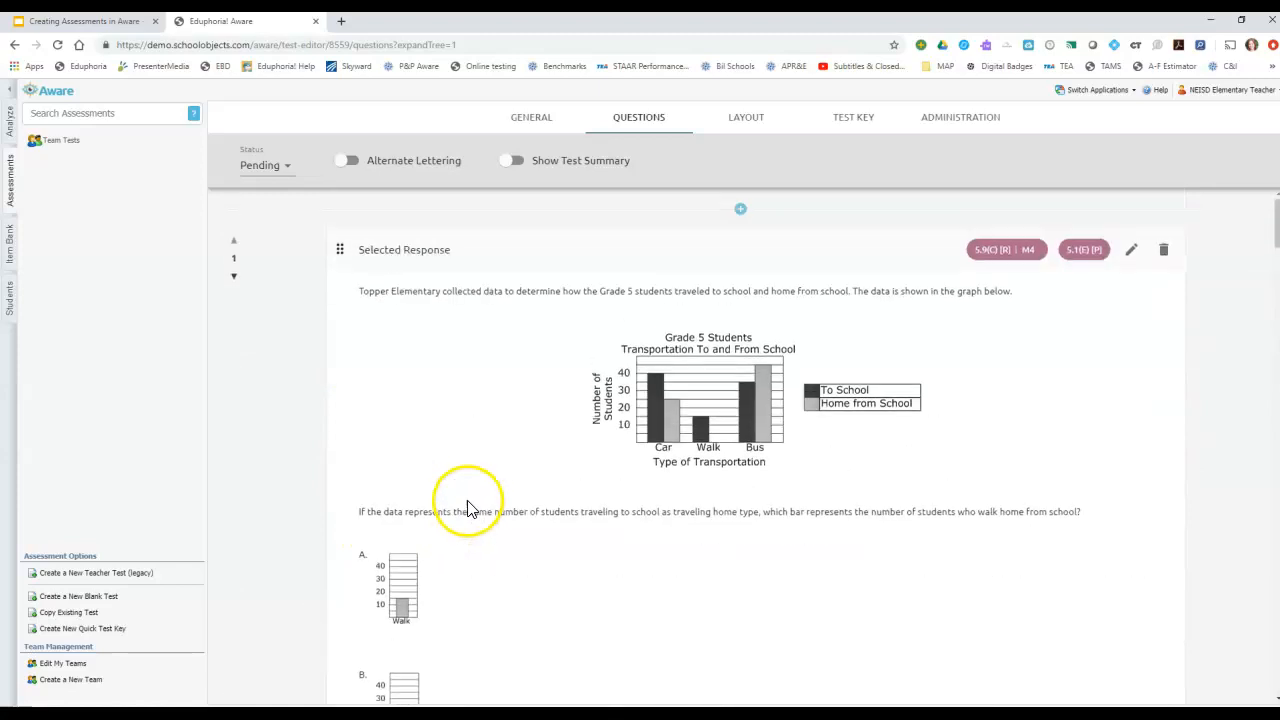
# - Turn on alternate lettering for the test and check the answer choice letters through question 4
pyautogui.click(356, 172)
pyautogui.scroll(-3, 515, 500)
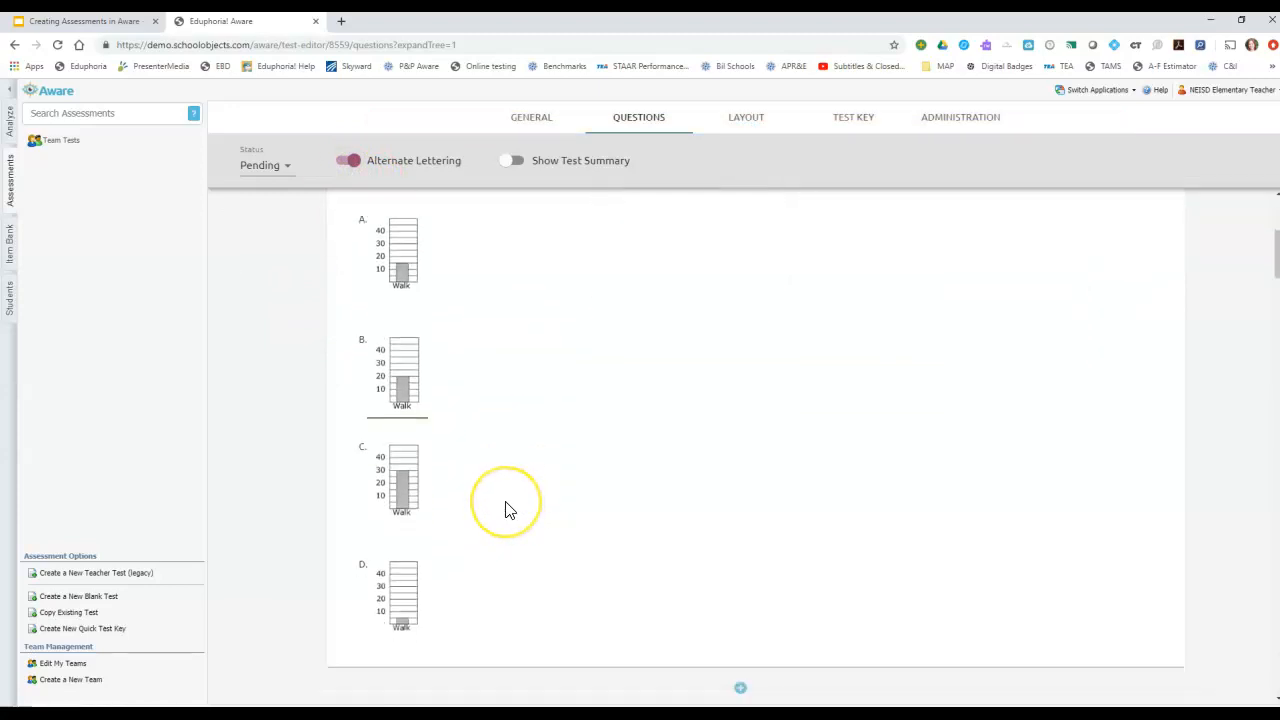
pyautogui.scroll(-5, 505, 510)
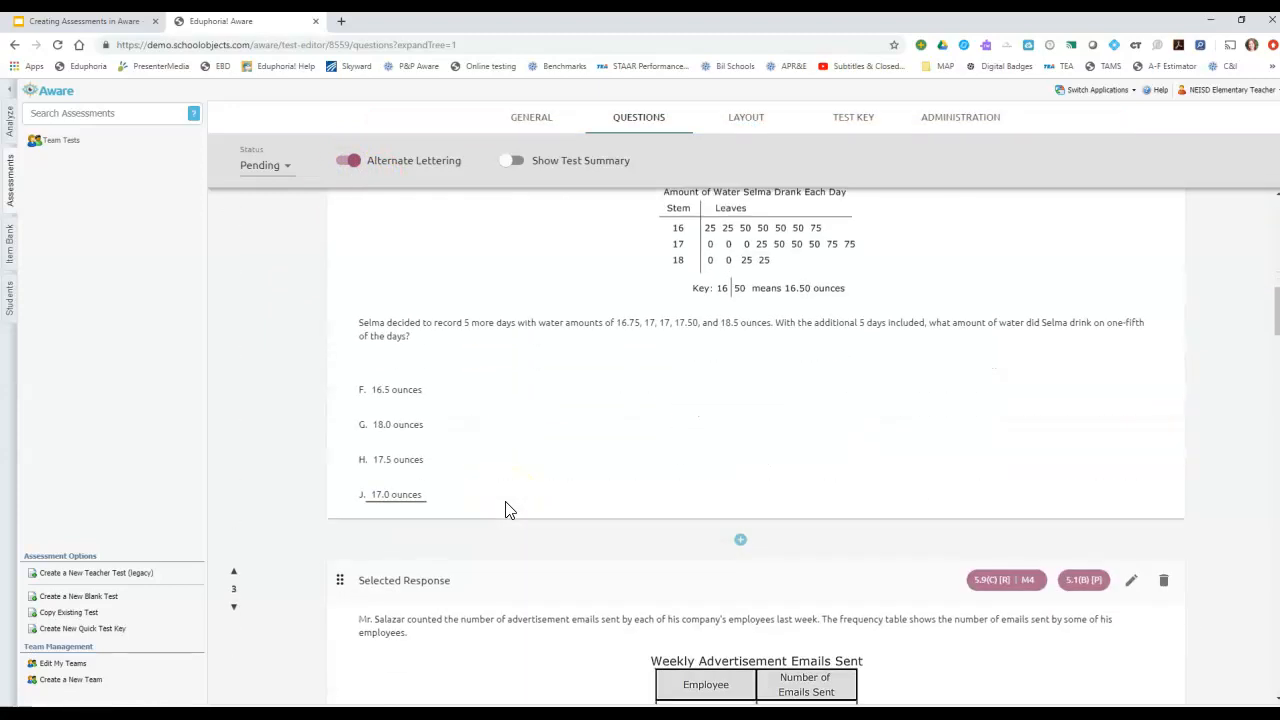
pyautogui.scroll(-8, 505, 510)
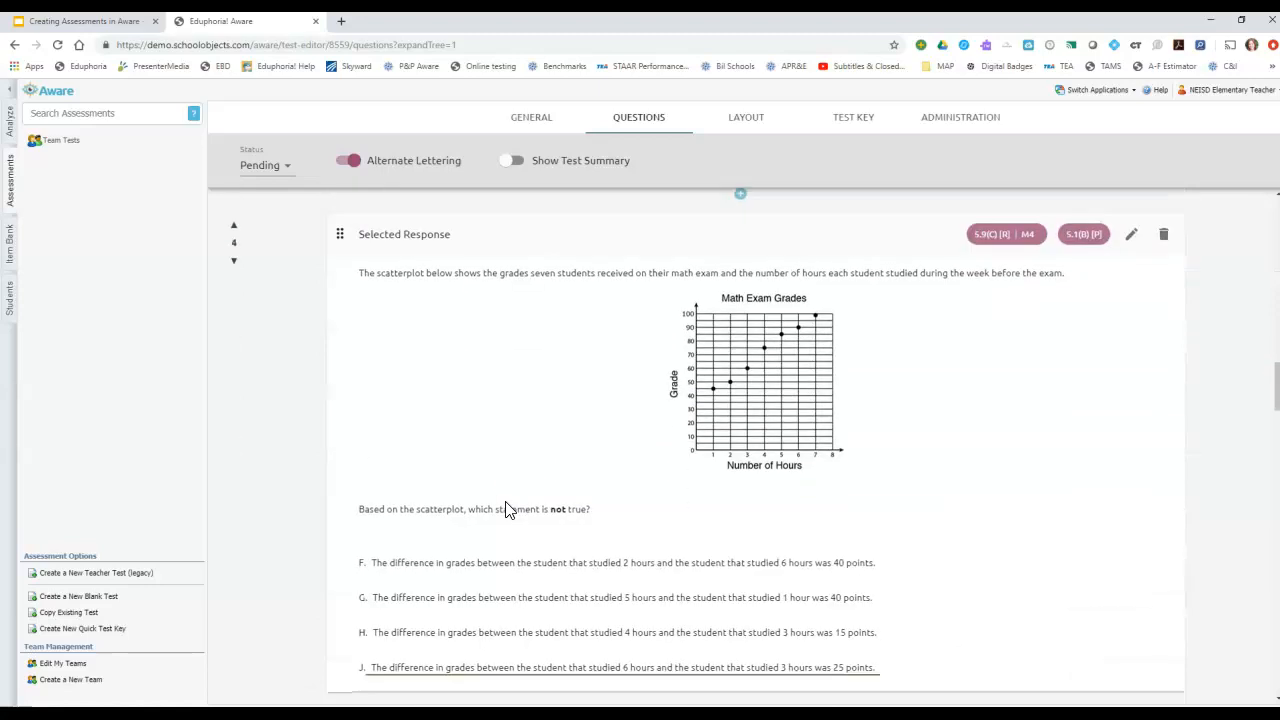
# - Turn alternate lettering off and return to the first test question
pyautogui.click(345, 168)
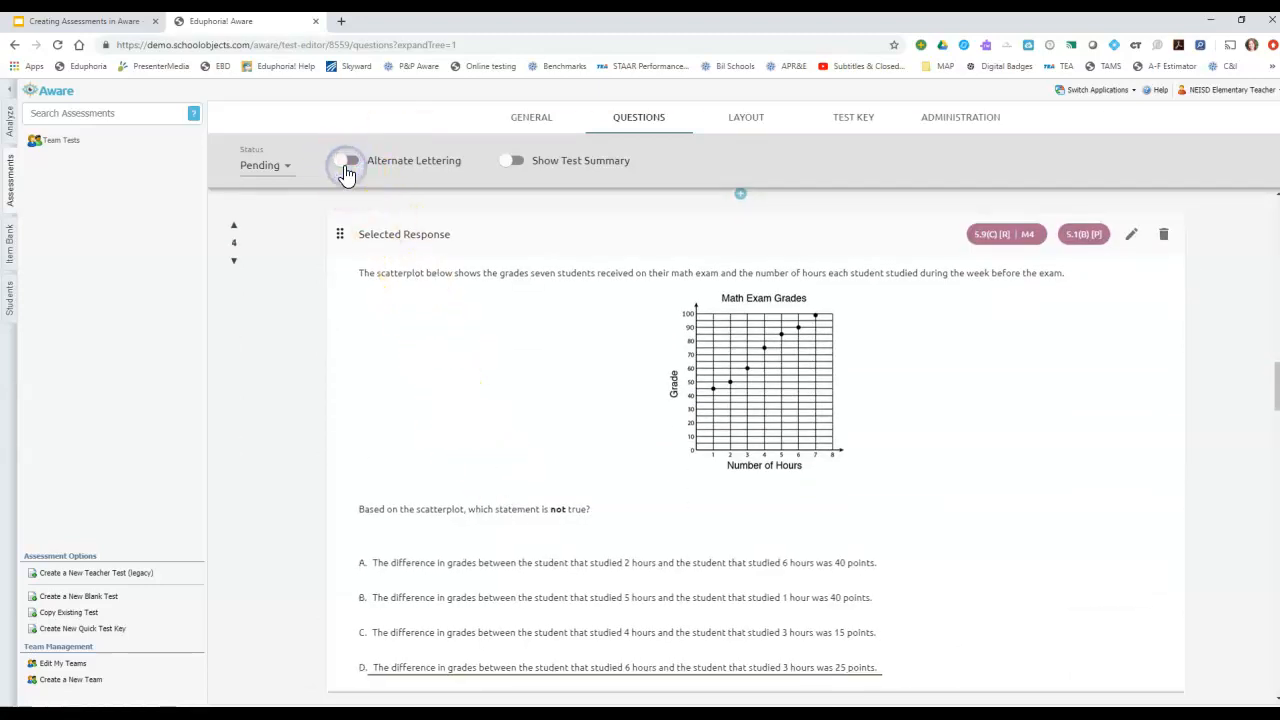
pyautogui.moveTo(1275, 405); pyautogui.dragTo(1275, 225)
pyautogui.click(32, 680)
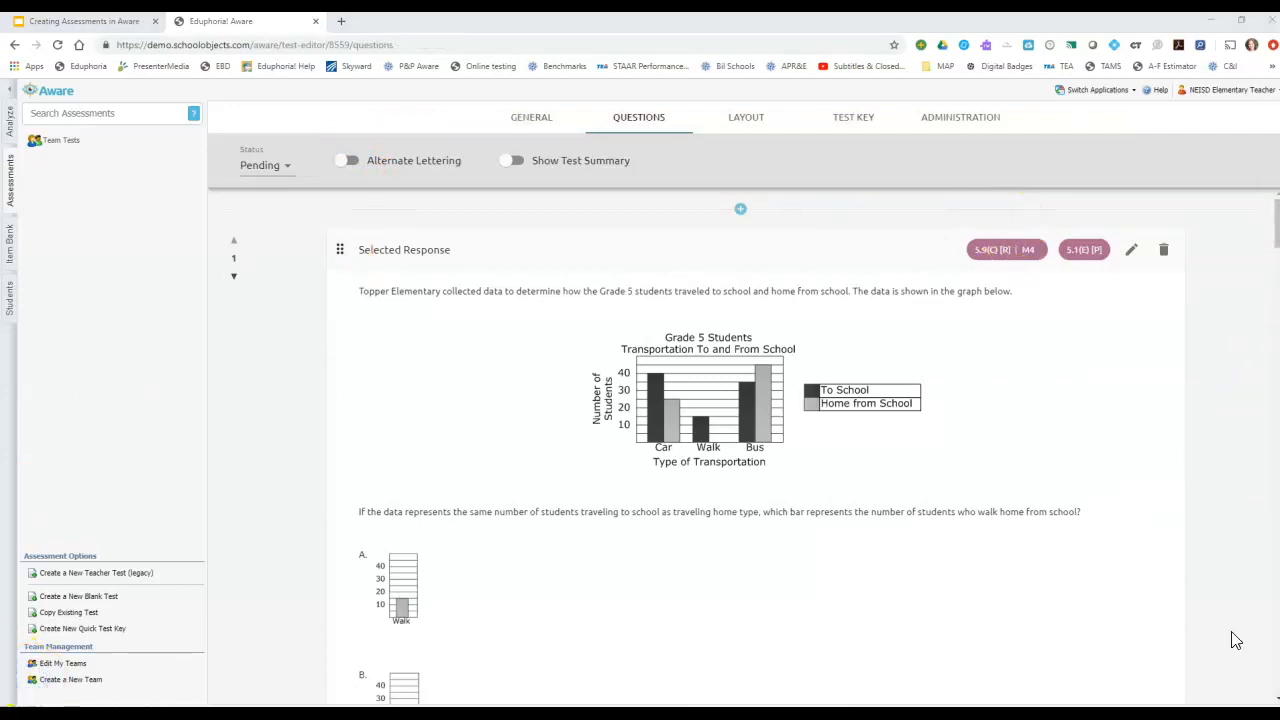